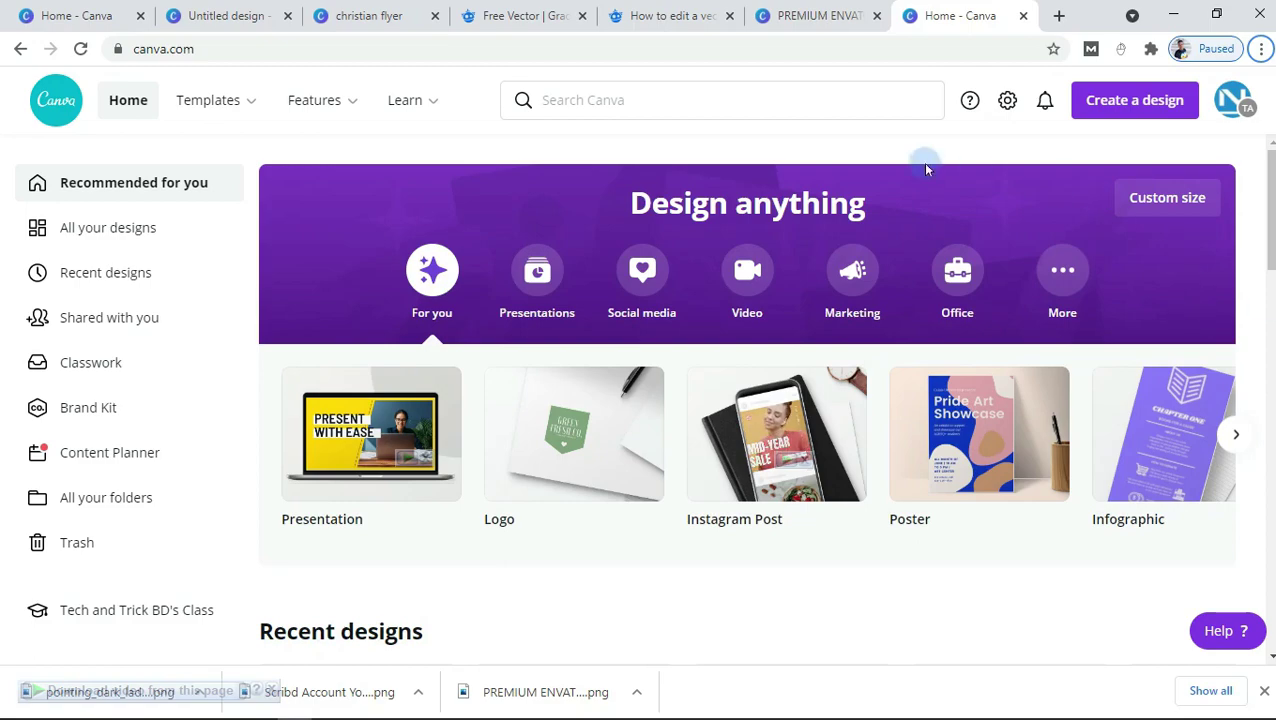
Search Canva for "youtube thumbnail" templates
left_click(737, 89)
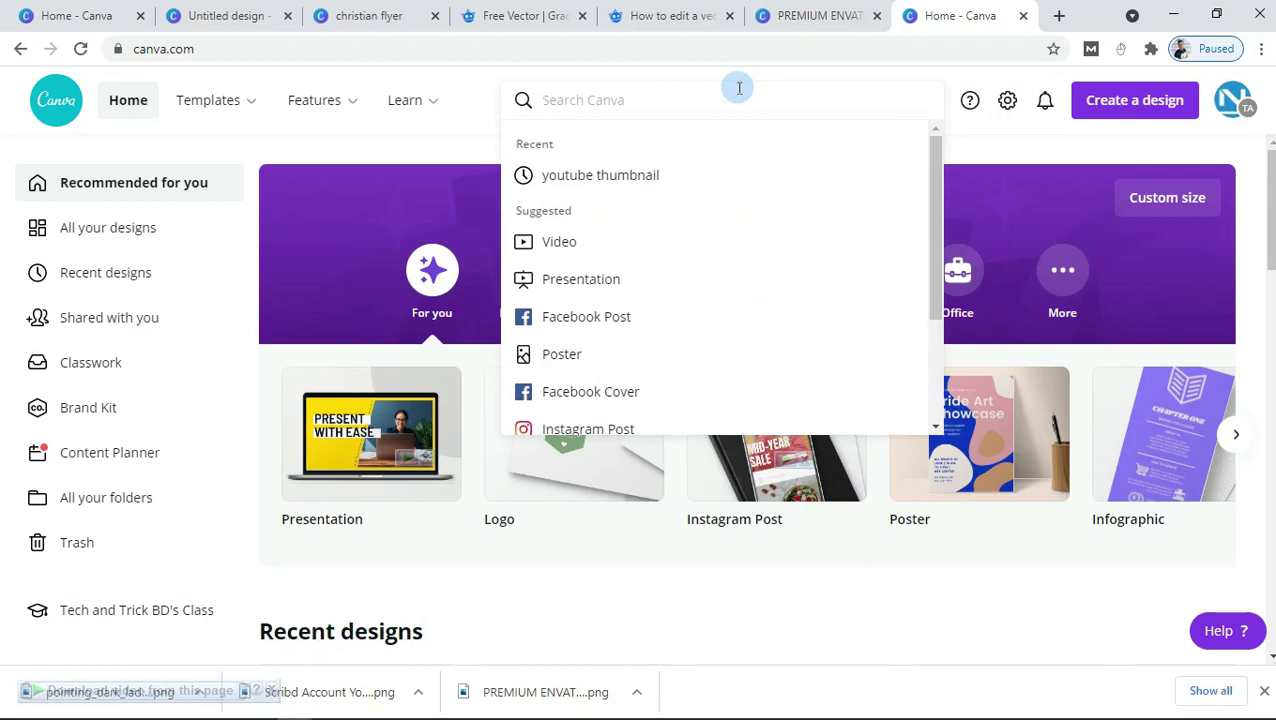
left_click(675, 188)
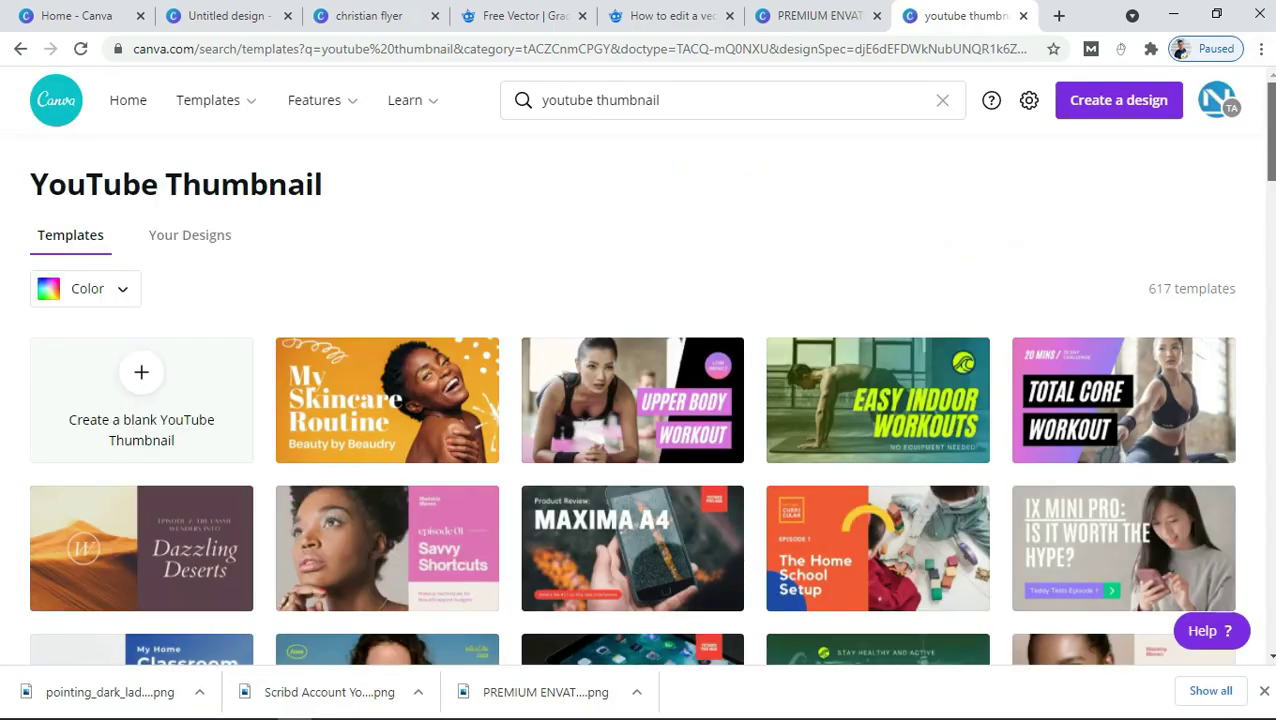
Browse the YouTube thumbnail templates for a layout with bold title text beside a person's photo
scroll(1033, 250, "down", 1)
scroll(651, 400, "down", 2)
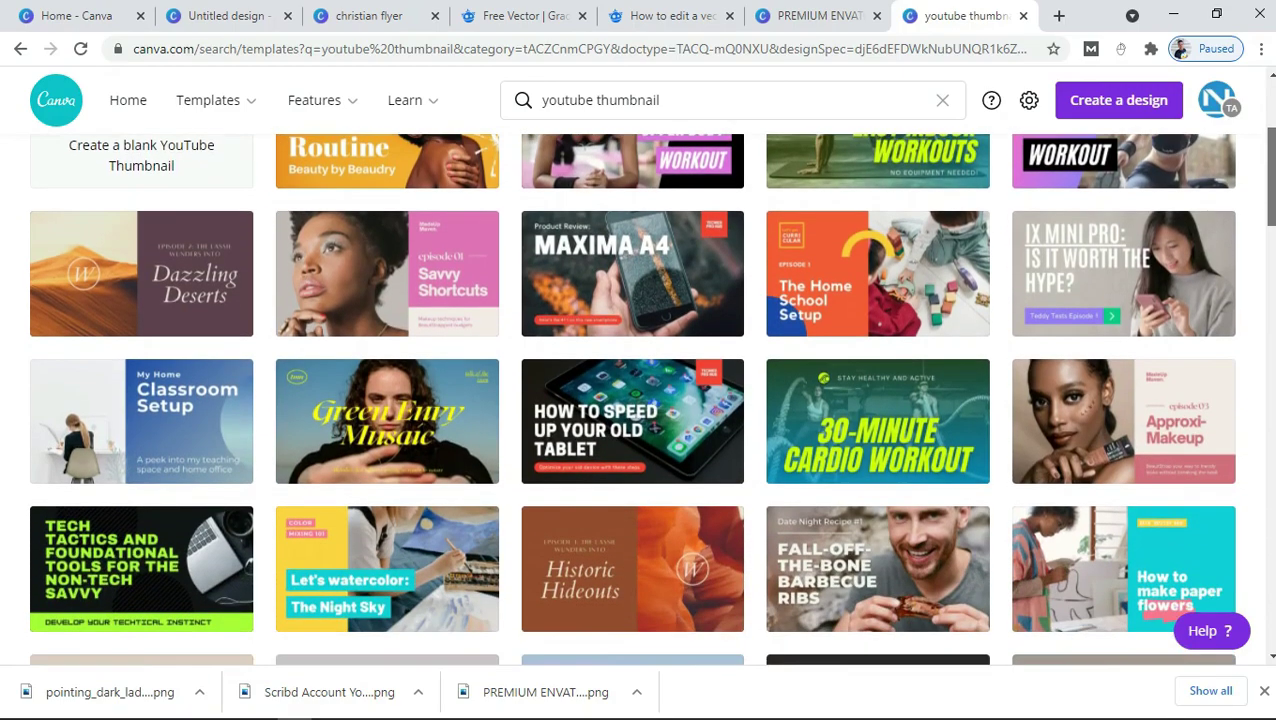
scroll(651, 400, "down", 3)
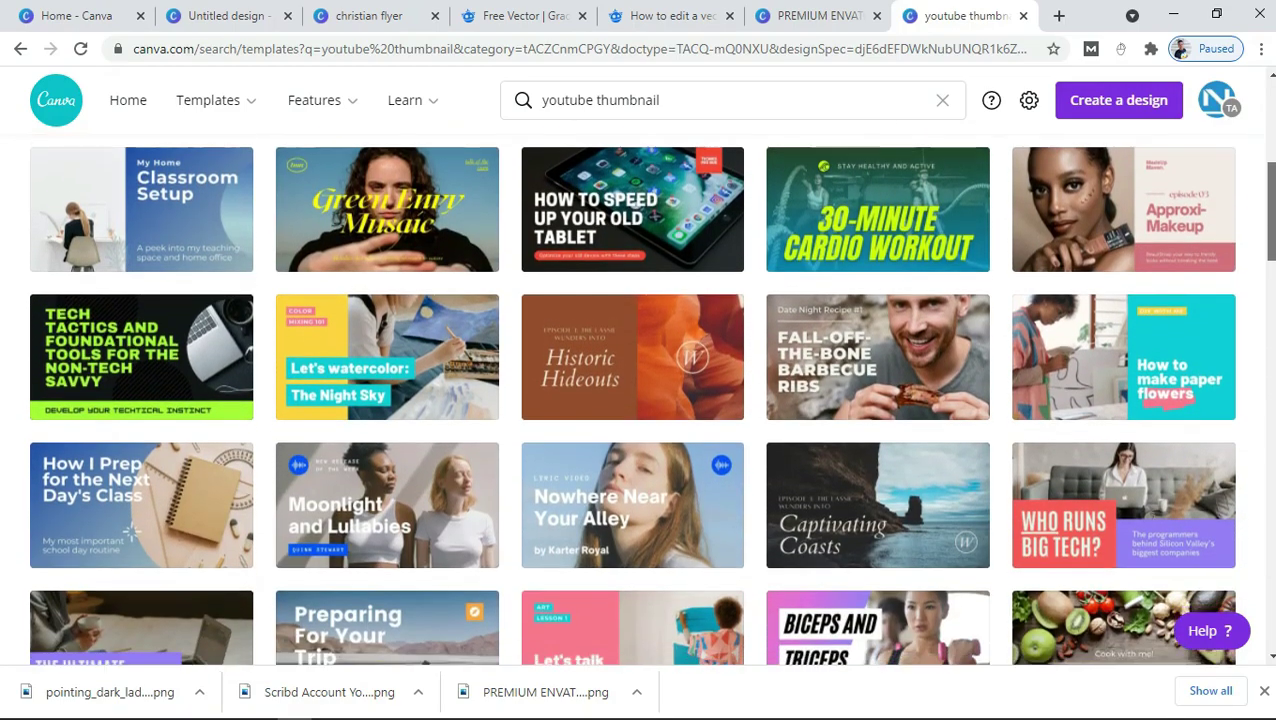
scroll(651, 400, "down", 1)
scroll(651, 400, "down", 1)
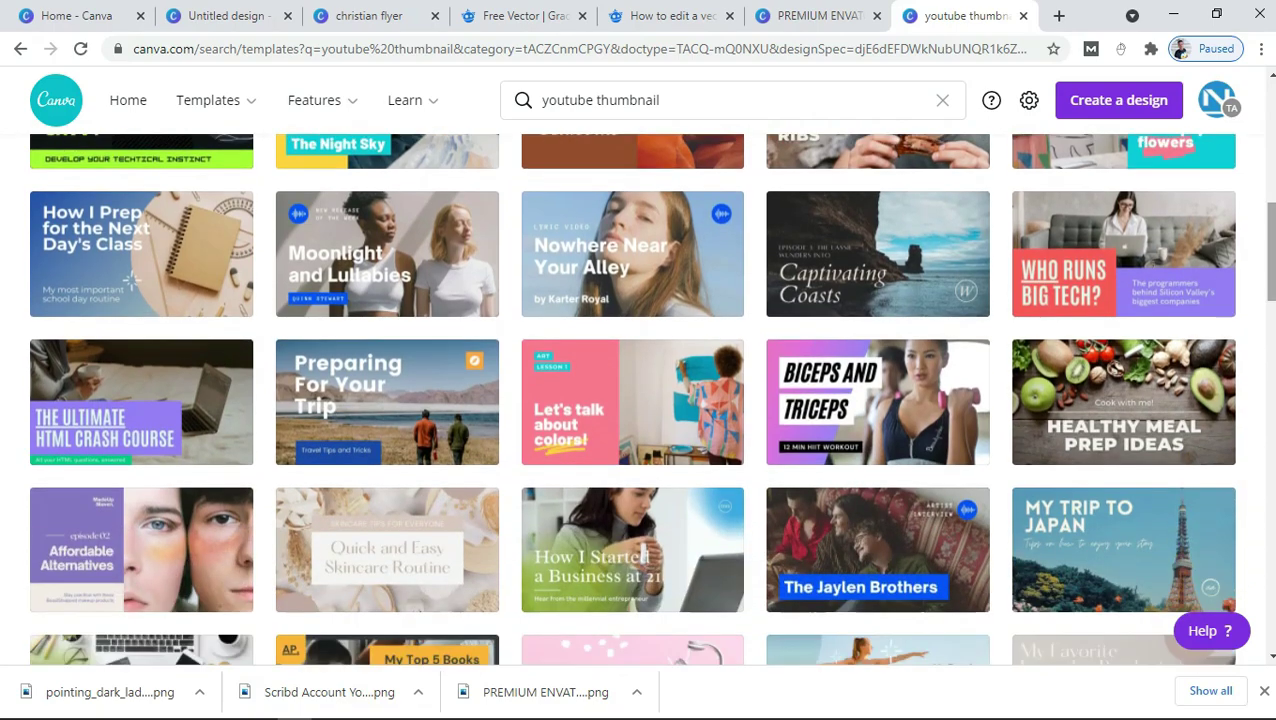
scroll(651, 400, "down", 4)
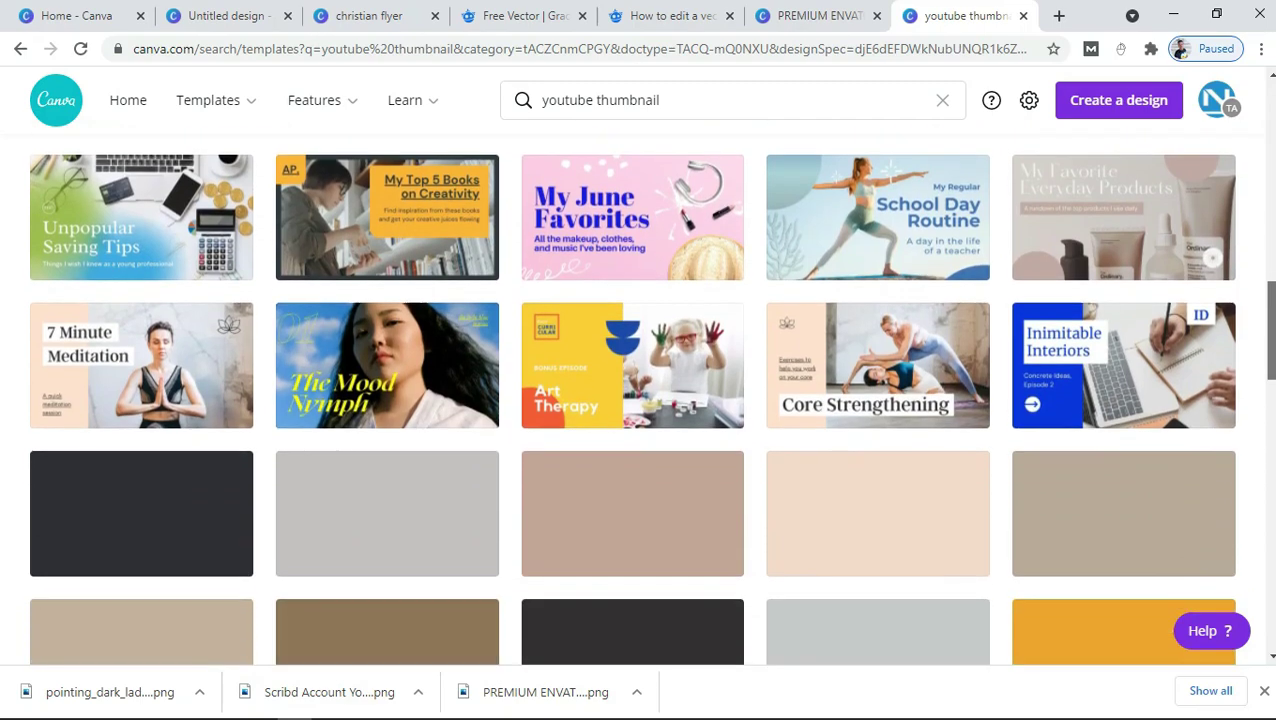
scroll(638, 400, "up", 2)
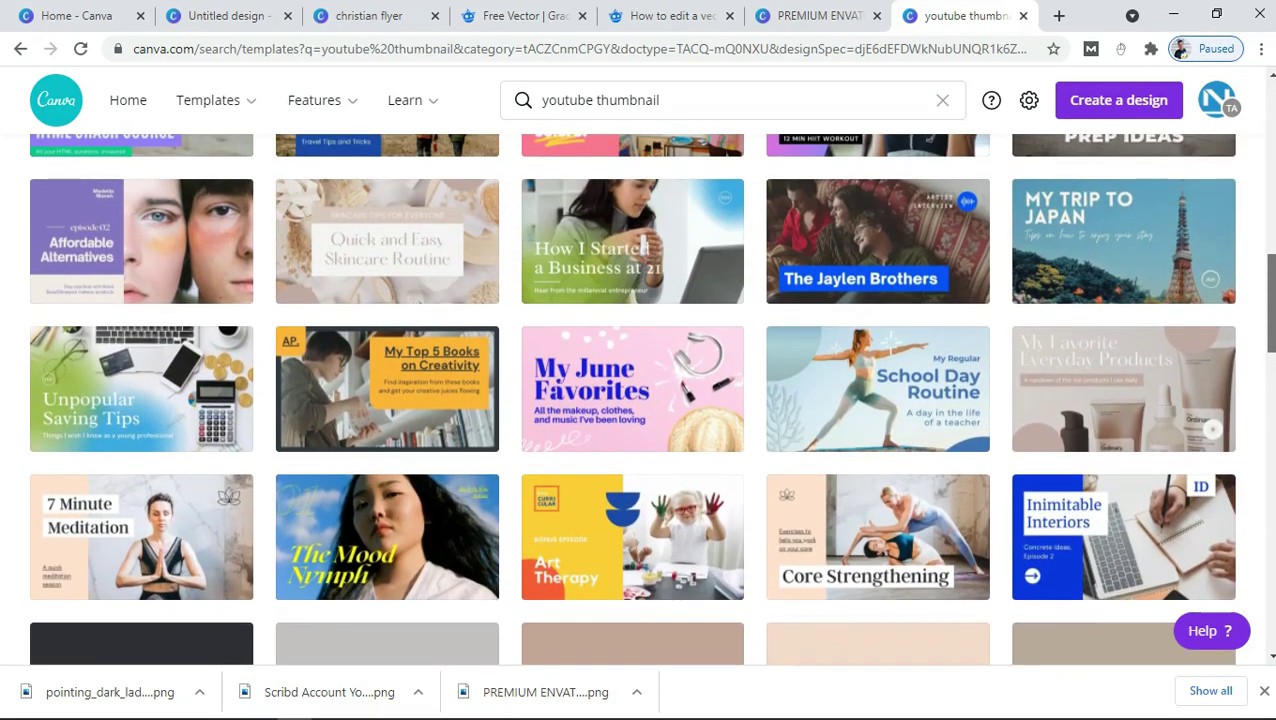
scroll(638, 400, "down", 2)
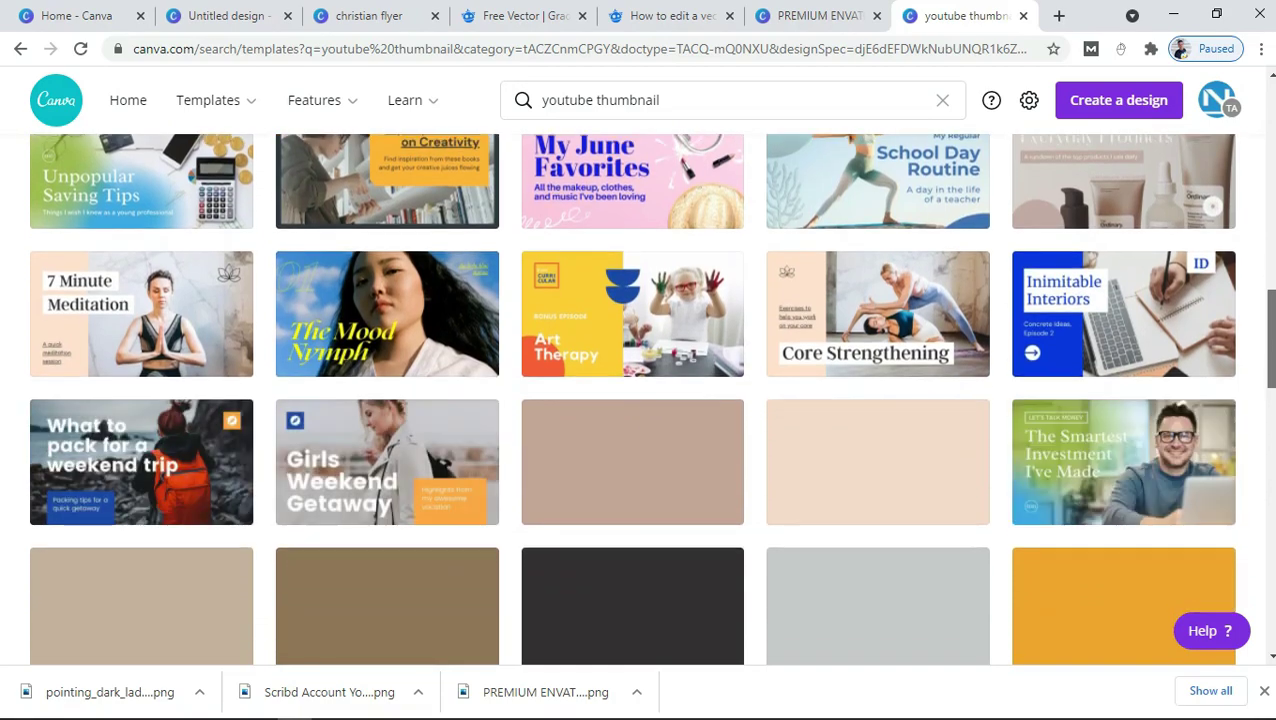
scroll(638, 400, "down", 1)
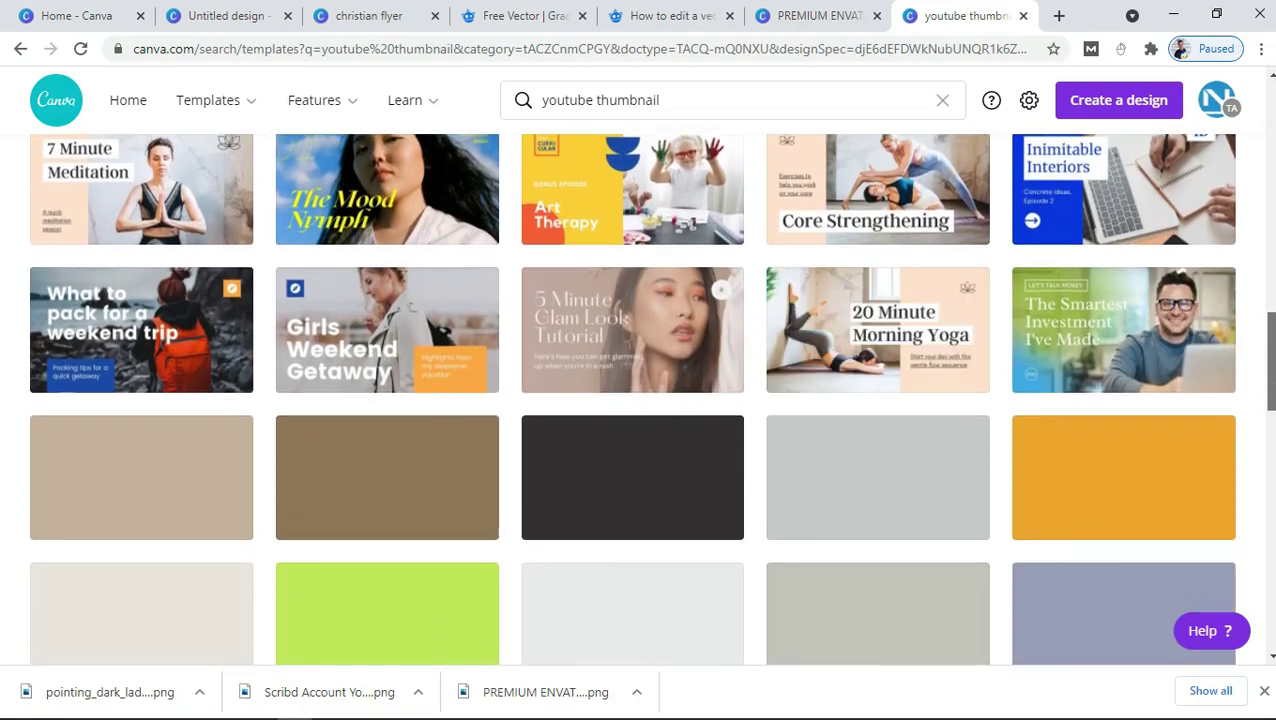
scroll(638, 400, "down", 2)
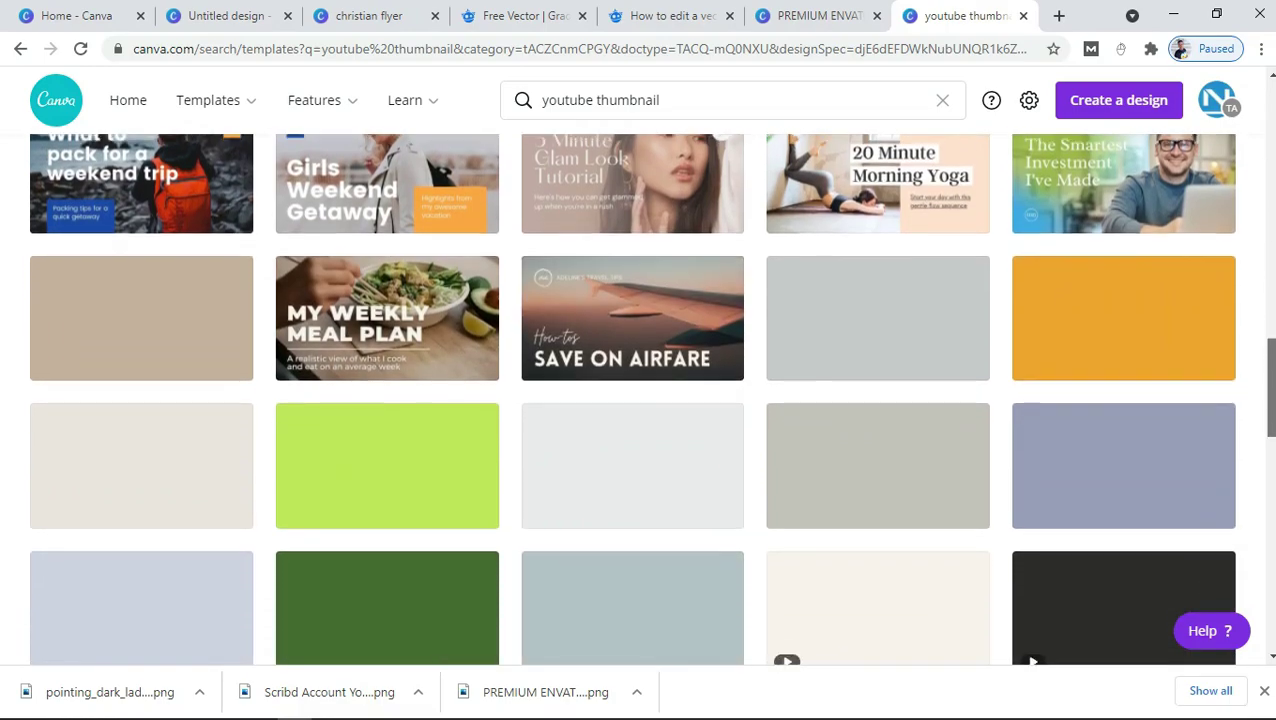
scroll(1272, 288, "up", 8)
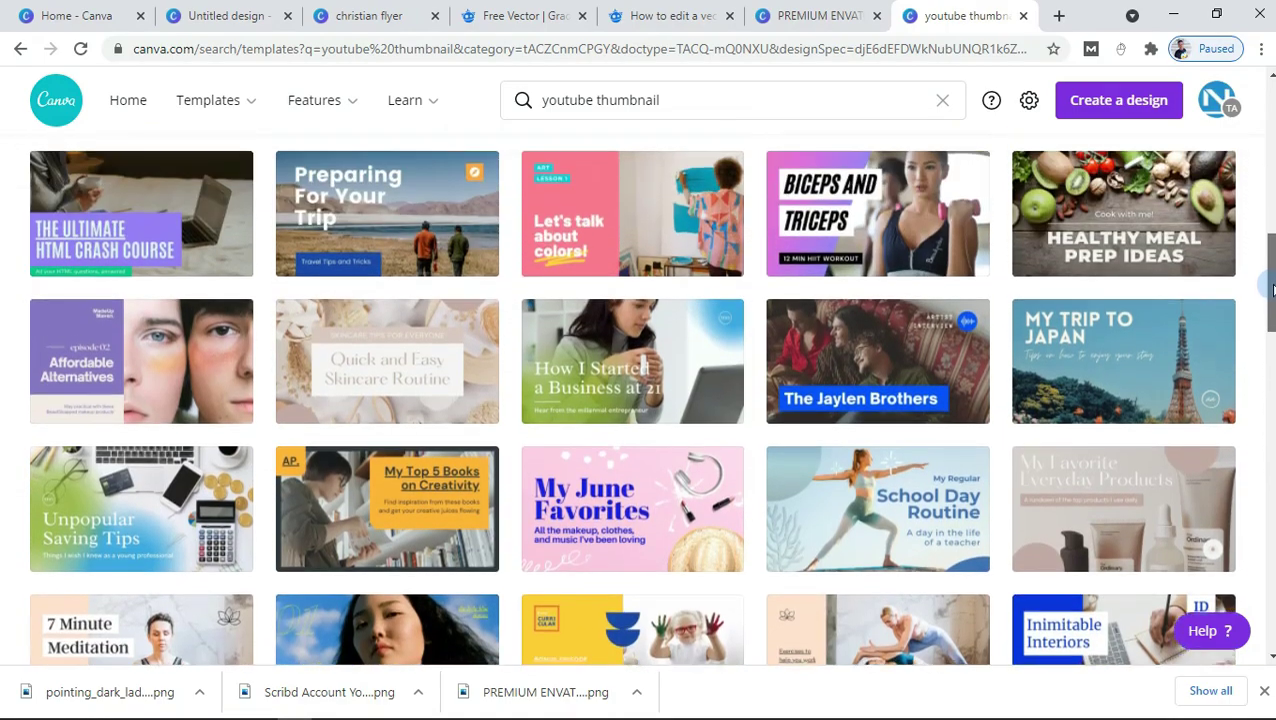
mouse_move(1272, 288)
left_mouse_down()
mouse_move(1272, 258)
mouse_move(1273, 270)
left_mouse_up()
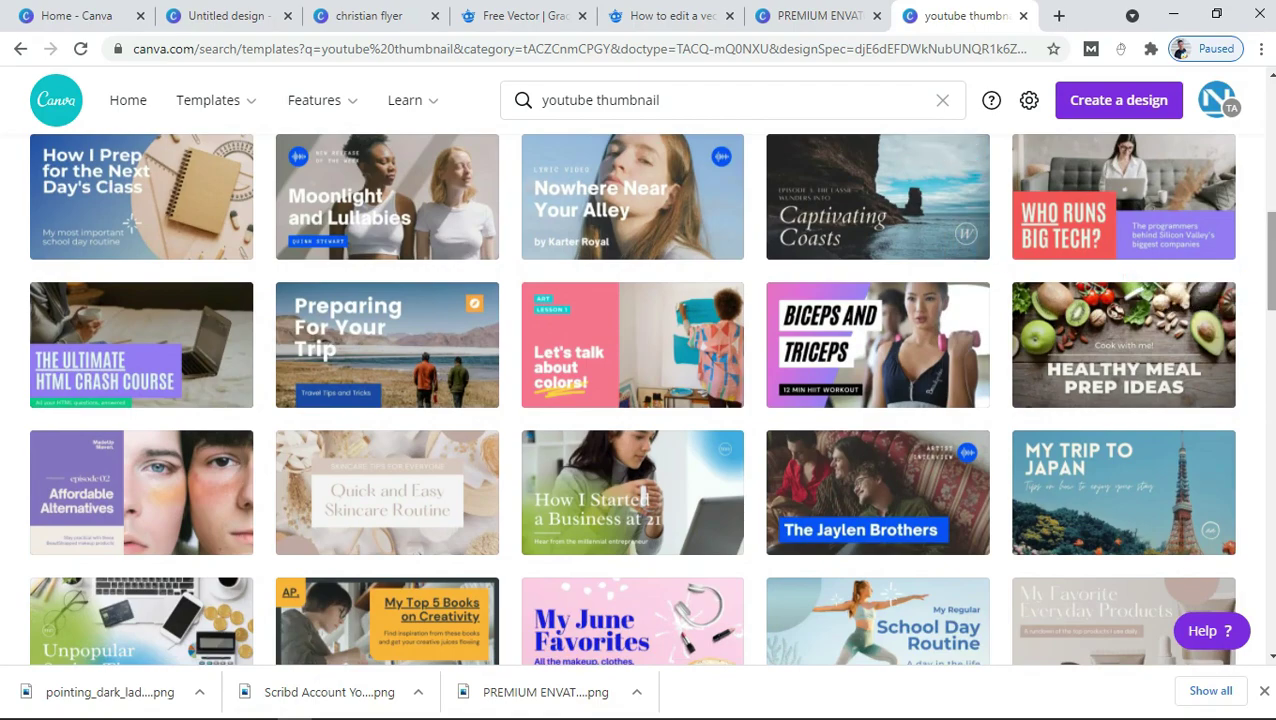
scroll(1253, 285, "up", 3)
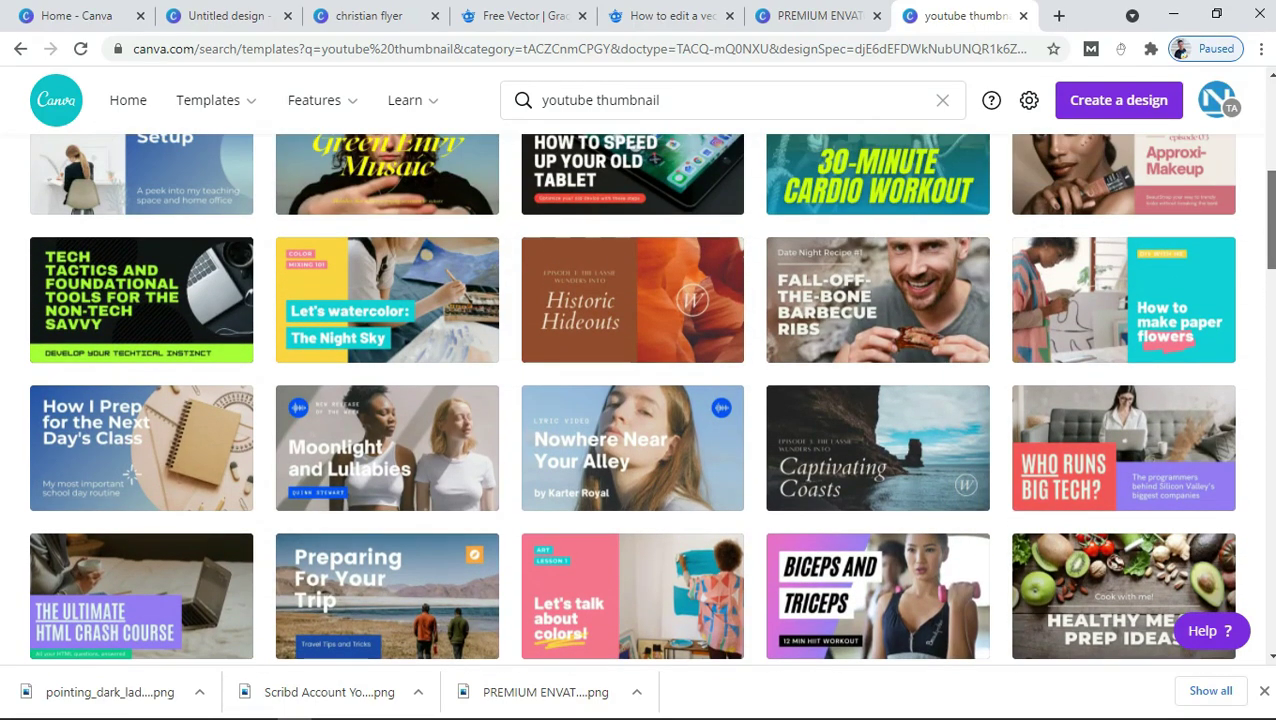
scroll(638, 395, "down", 1)
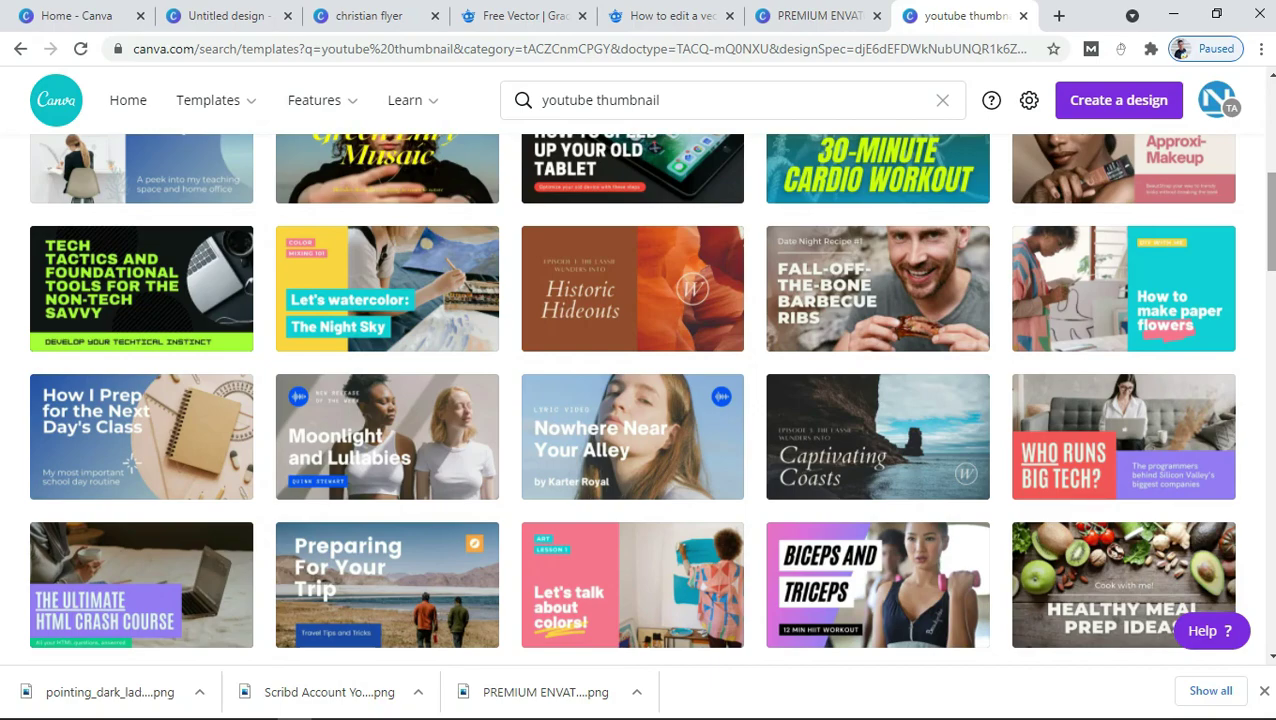
scroll(638, 395, "down", 2)
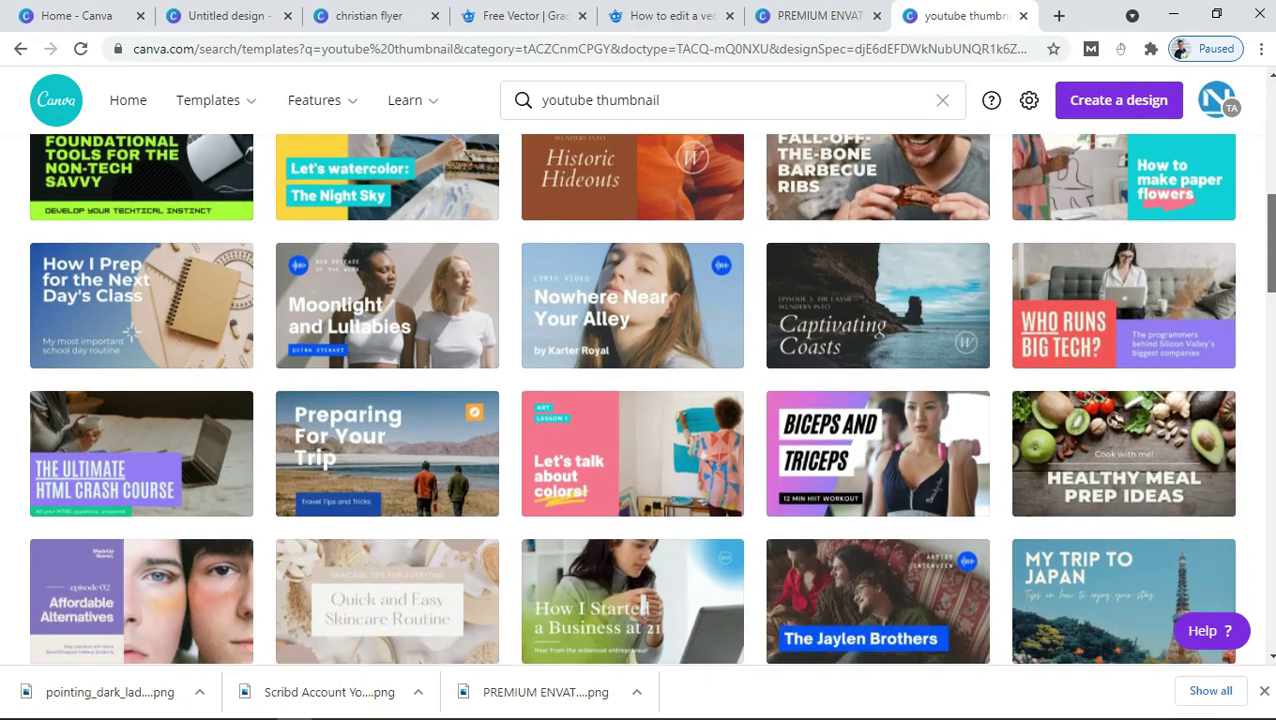
scroll(638, 395, "down", 1)
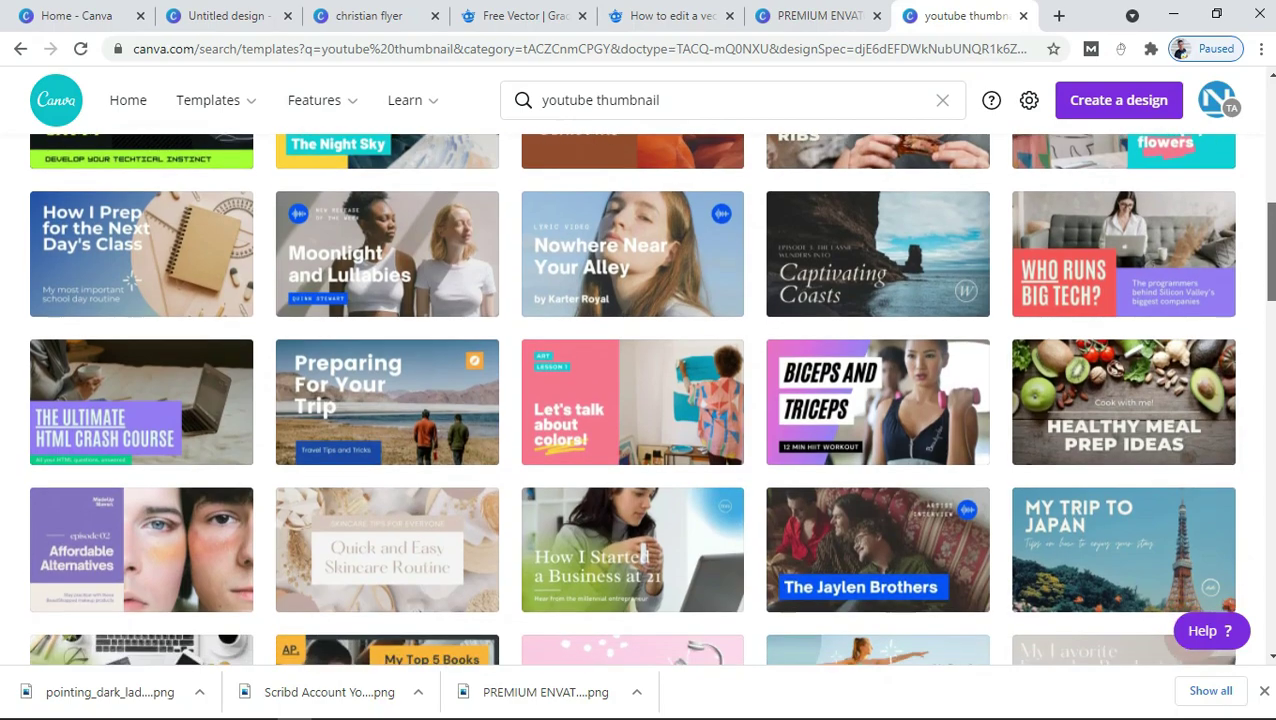
scroll(651, 398, "down", 1)
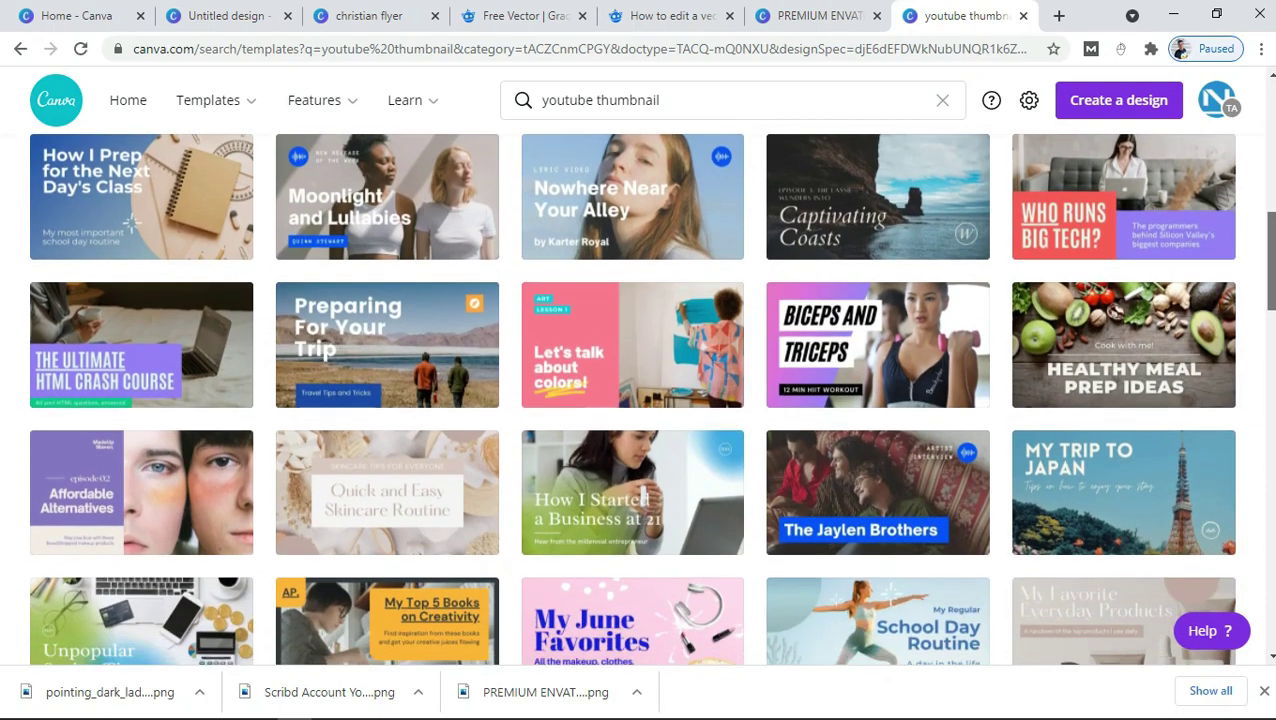
scroll(651, 399, "up", 1)
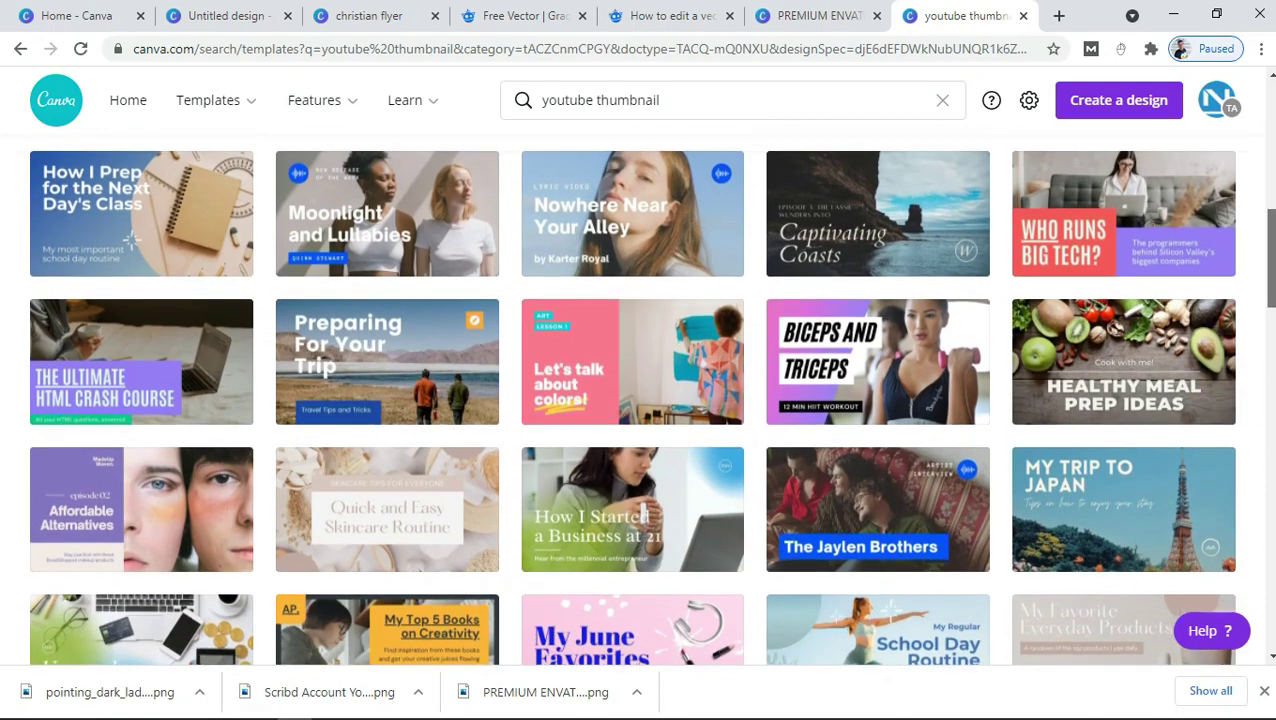
scroll(651, 399, "down", 2)
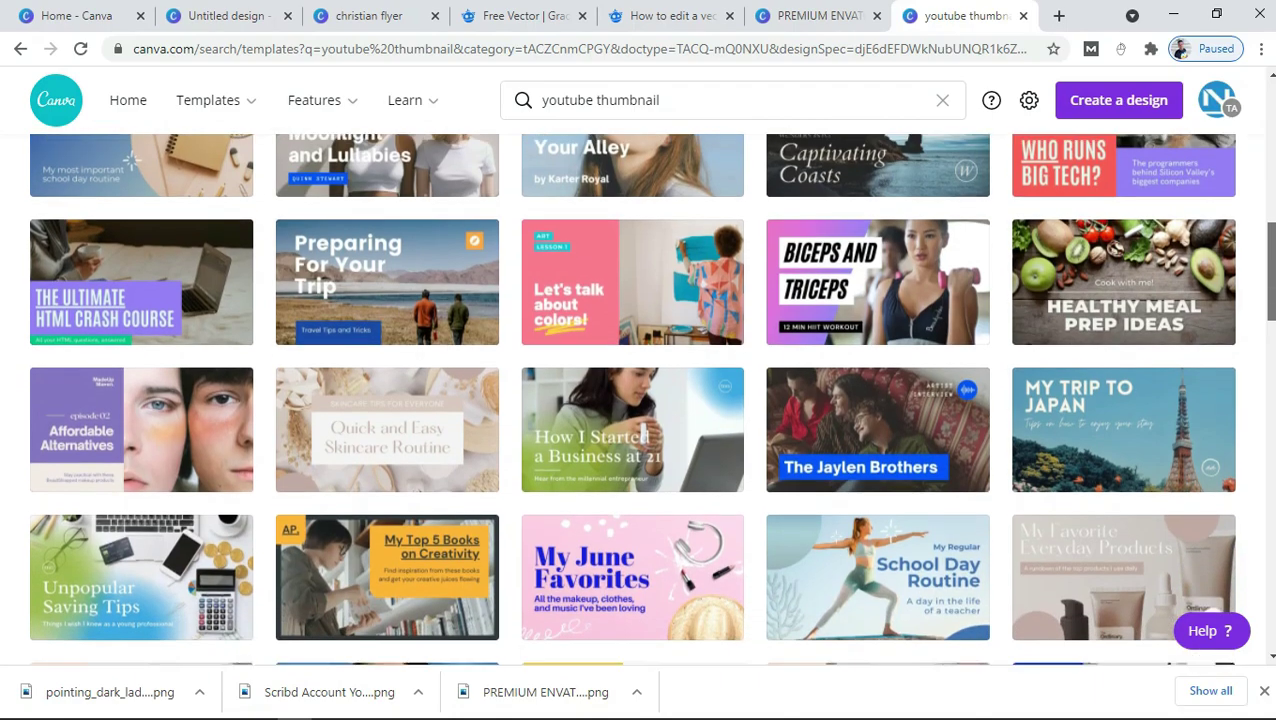
scroll(651, 399, "down", 1)
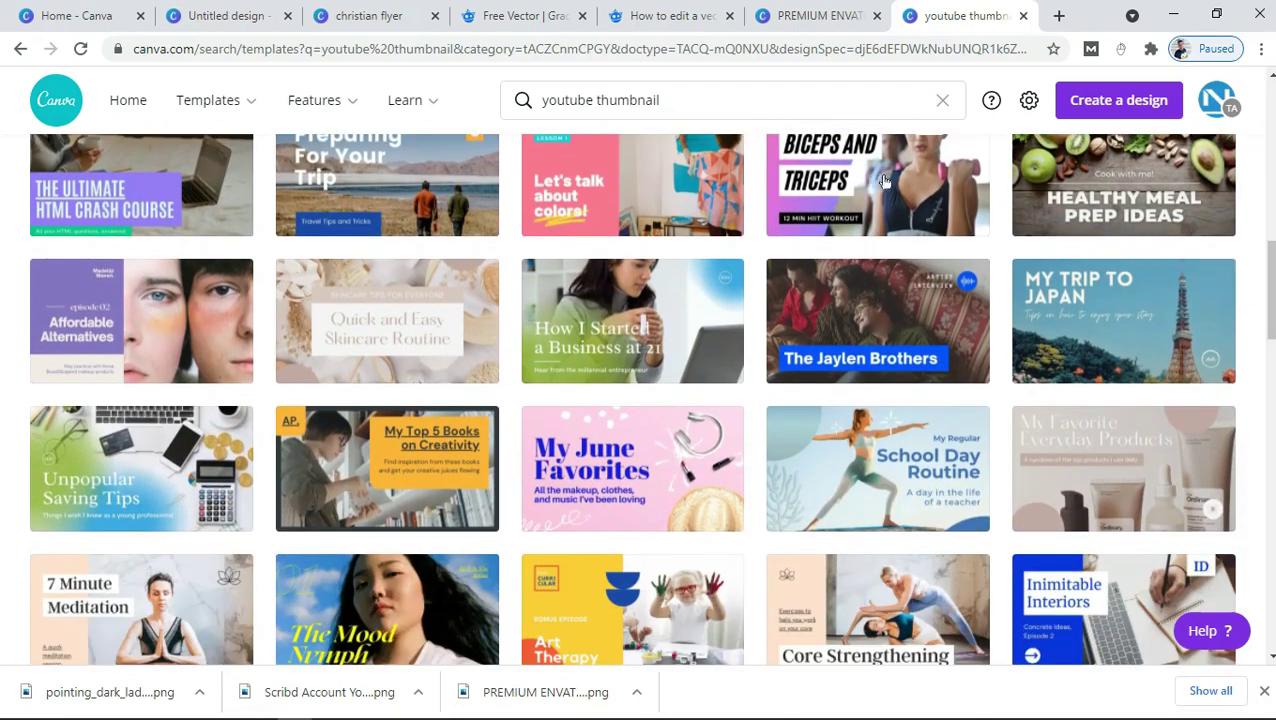
scroll(836, 328, "up", 1)
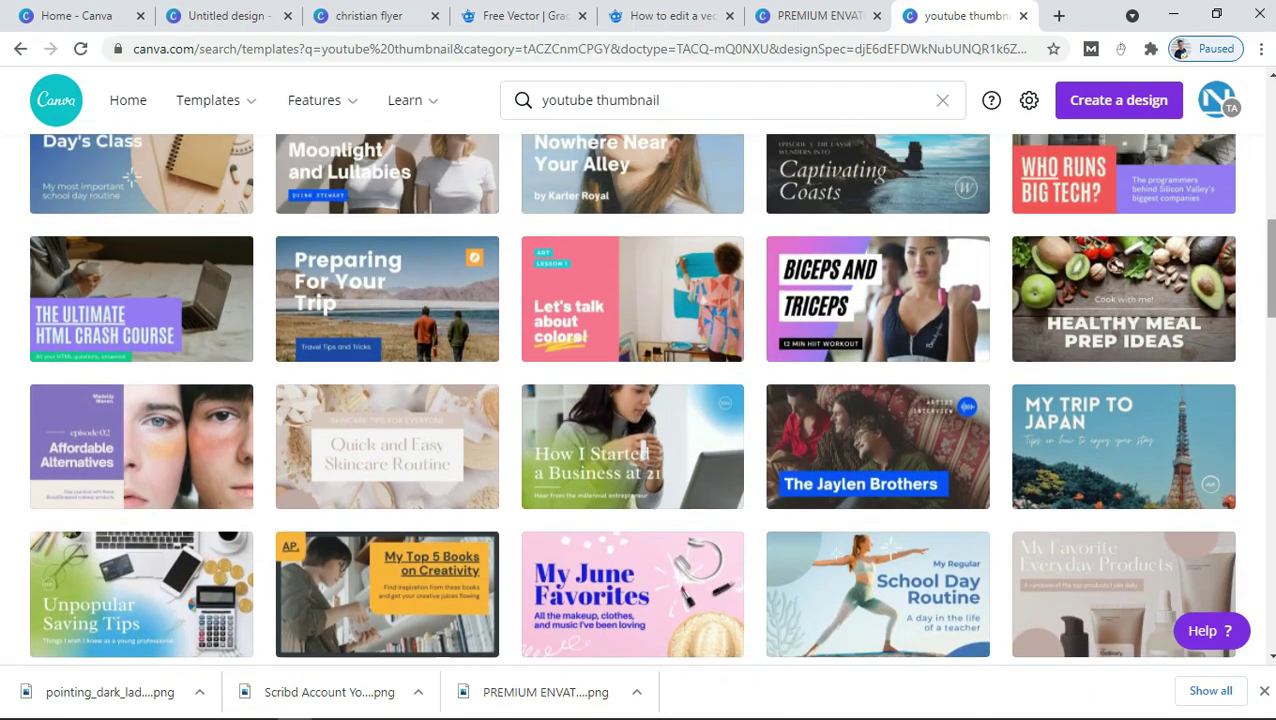
Open the pink and purple "Biceps and Triceps" fitness thumbnail template for editing and select its background photo
left_click(836, 328)
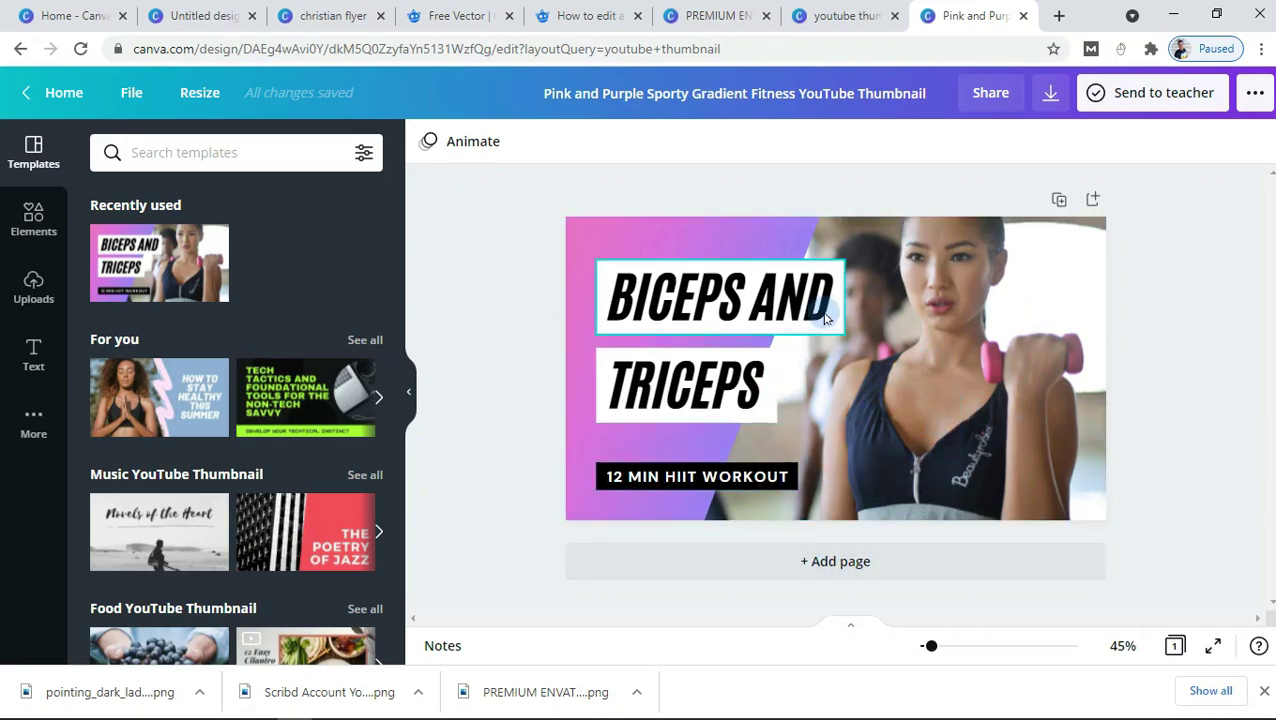
left_click(668, 241)
left_click(1058, 313)
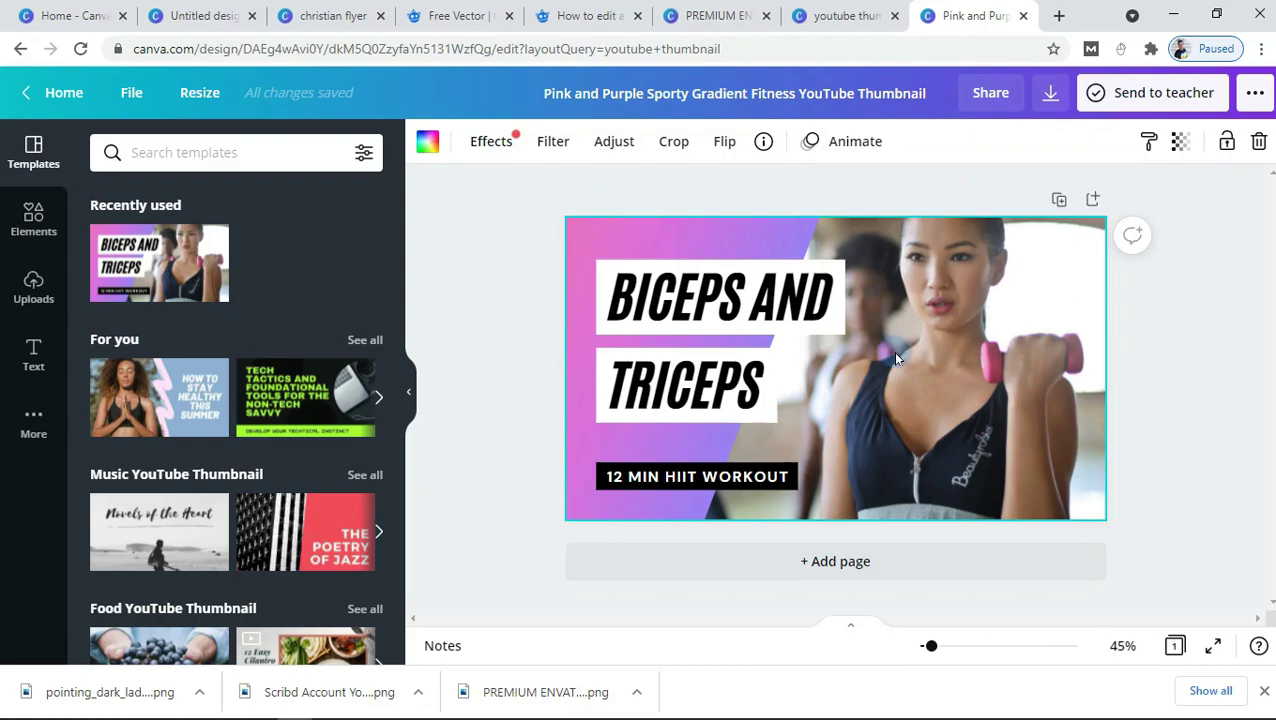
Move the "BICEPS AND" title slightly up and the slanted gradient shape to the right side of the thumbnail
mouse_move(722, 297)
left_mouse_down()
mouse_move(822, 307)
mouse_move(722, 279)
left_mouse_up()
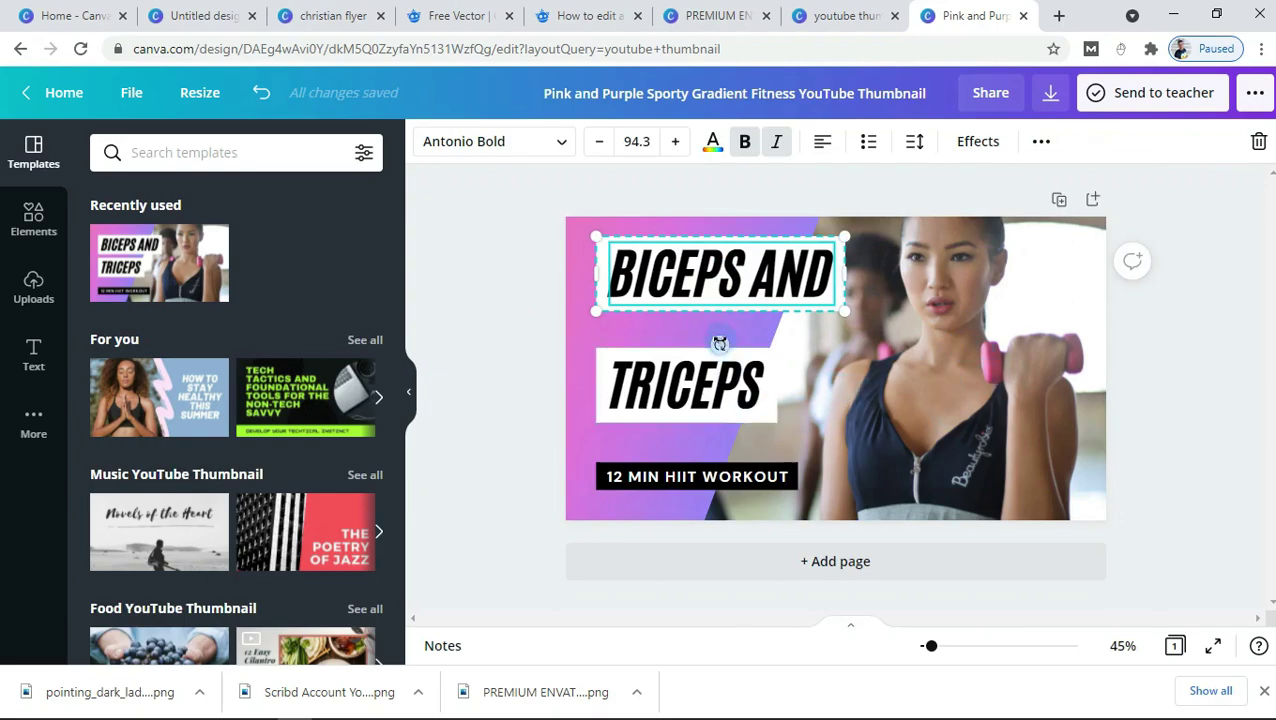
left_click_drag(663, 338, 1205, 405)
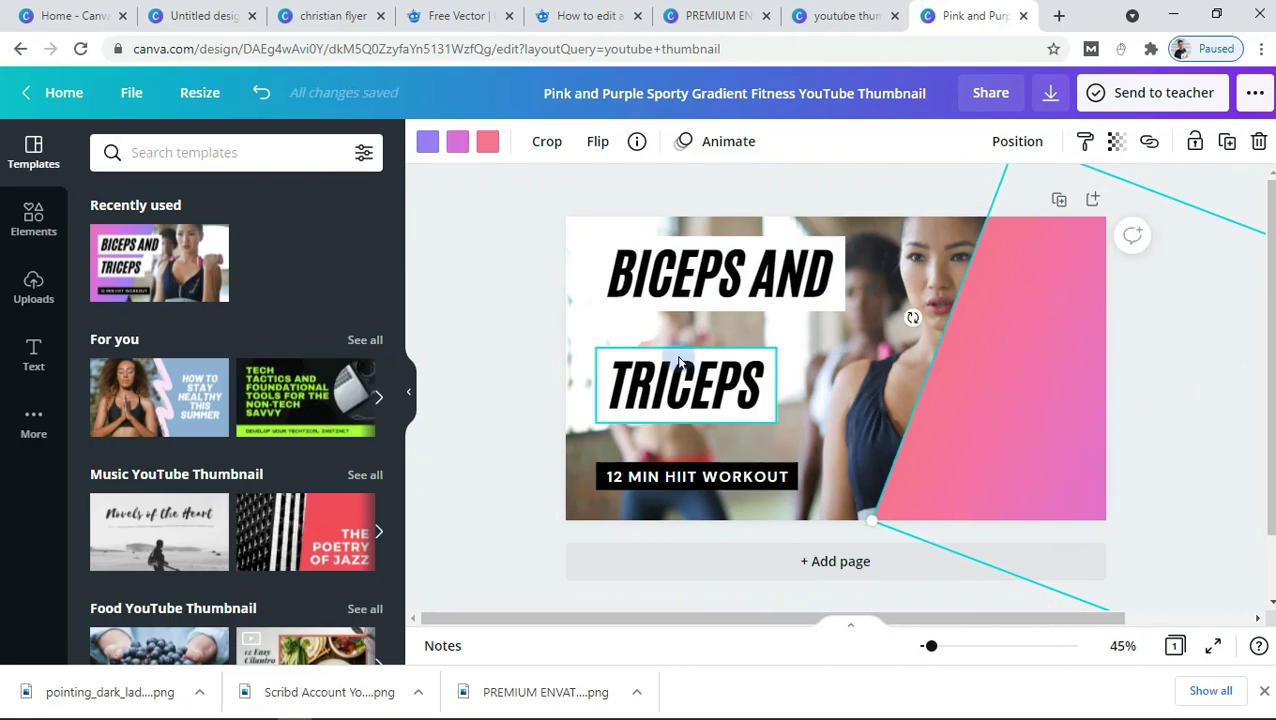
Detach the workout photo from the background and delete it from the thumbnail
left_click(795, 349)
right_click(797, 349)
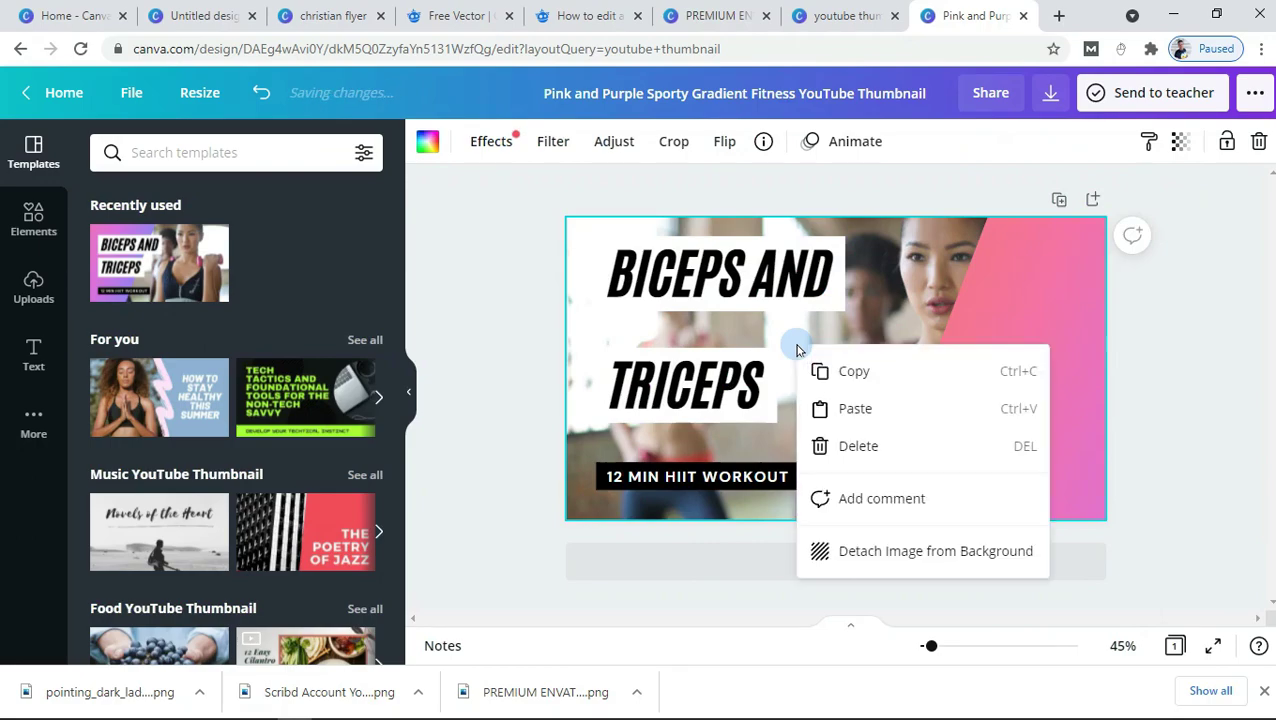
left_click(889, 556)
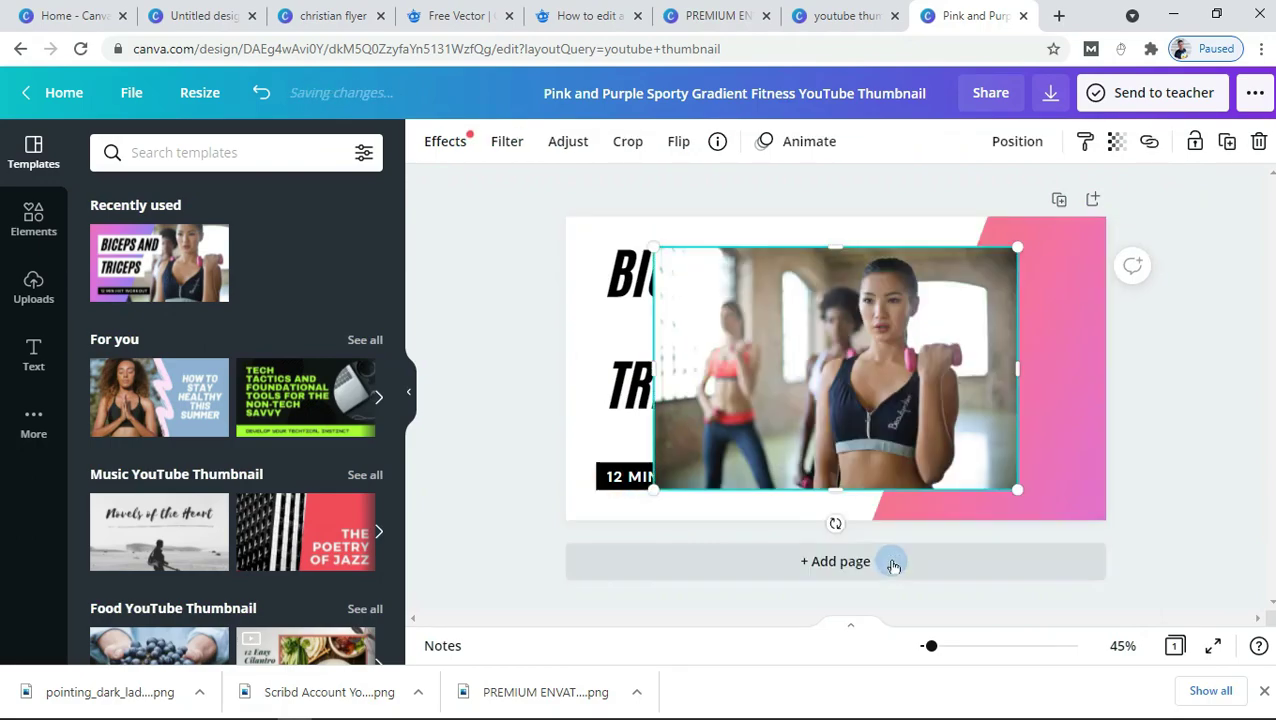
right_click(747, 312)
left_click(800, 365)
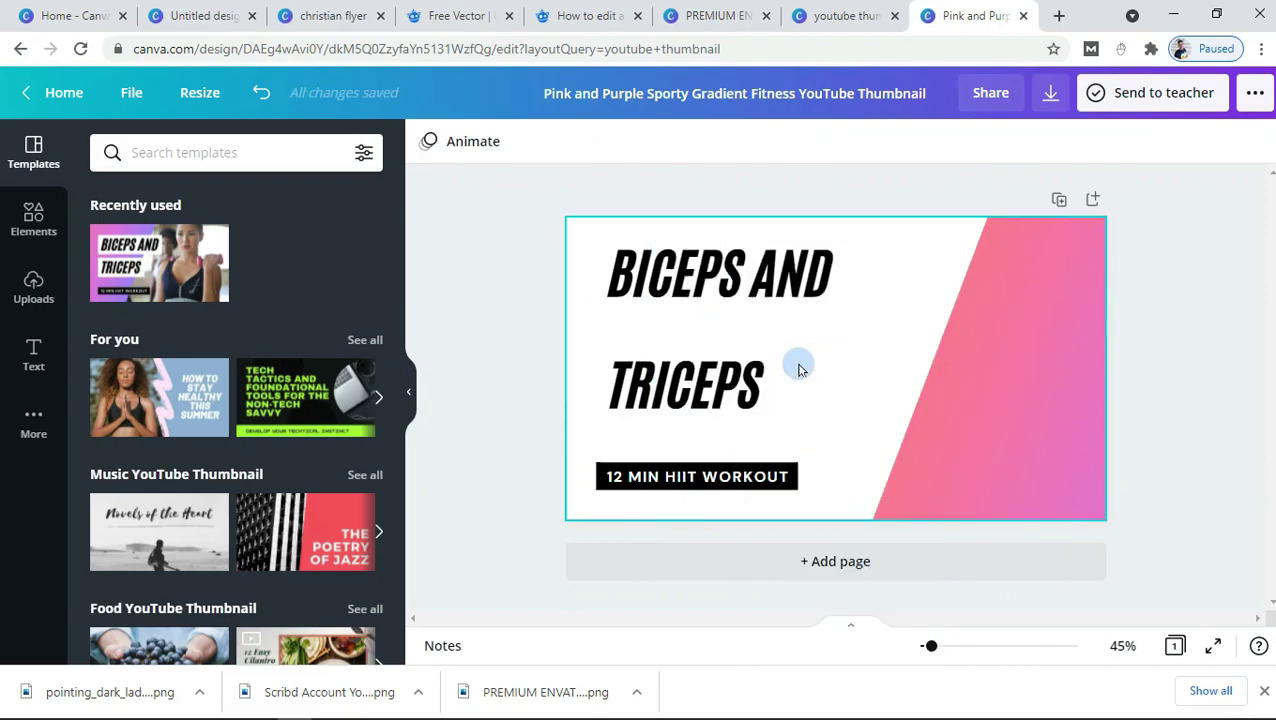
Move the "TRICEPS", "BICEPS AND" and "12 MIN HIIT WORKOUT" texts onto the right side of the thumbnail, stacked over the gradient shape
left_click_drag(720, 368, 996, 400)
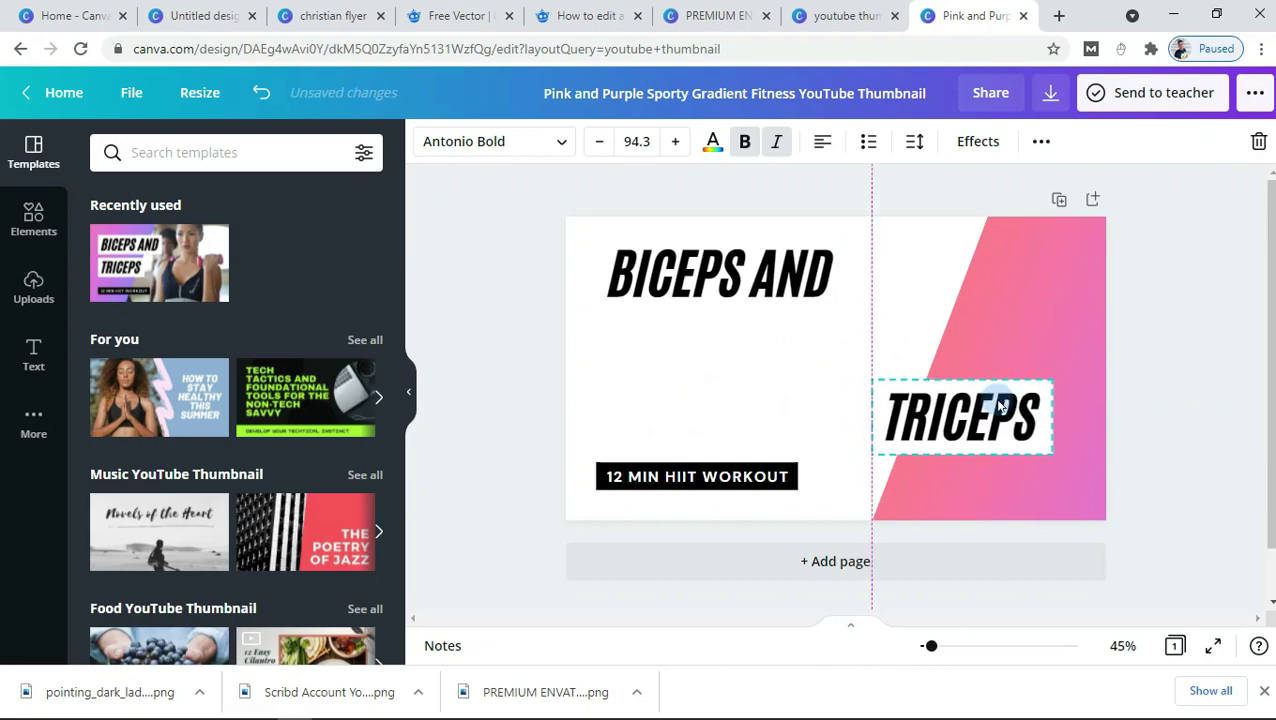
left_click(688, 262)
left_click_drag(688, 262, 935, 299)
left_click(685, 470)
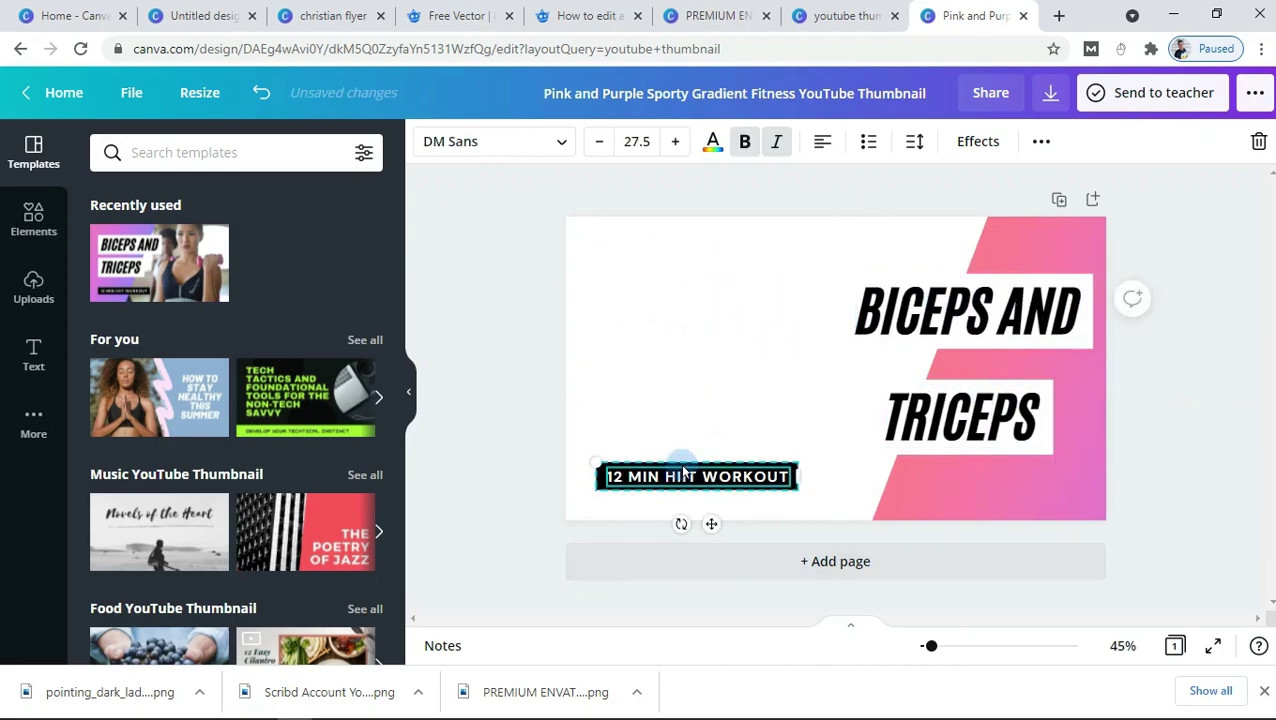
left_click_drag(685, 470, 935, 487)
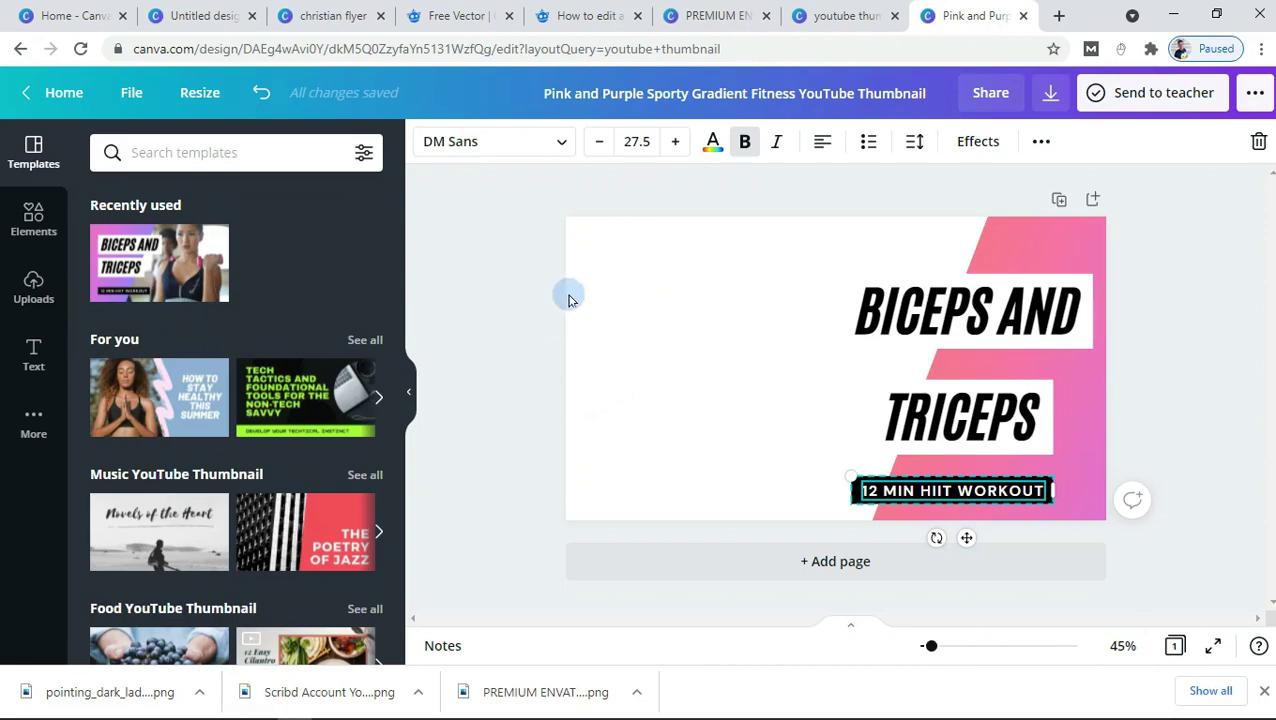
Shift the gradient shape slightly left behind the three text lines and show the elements library
left_click(33, 214)
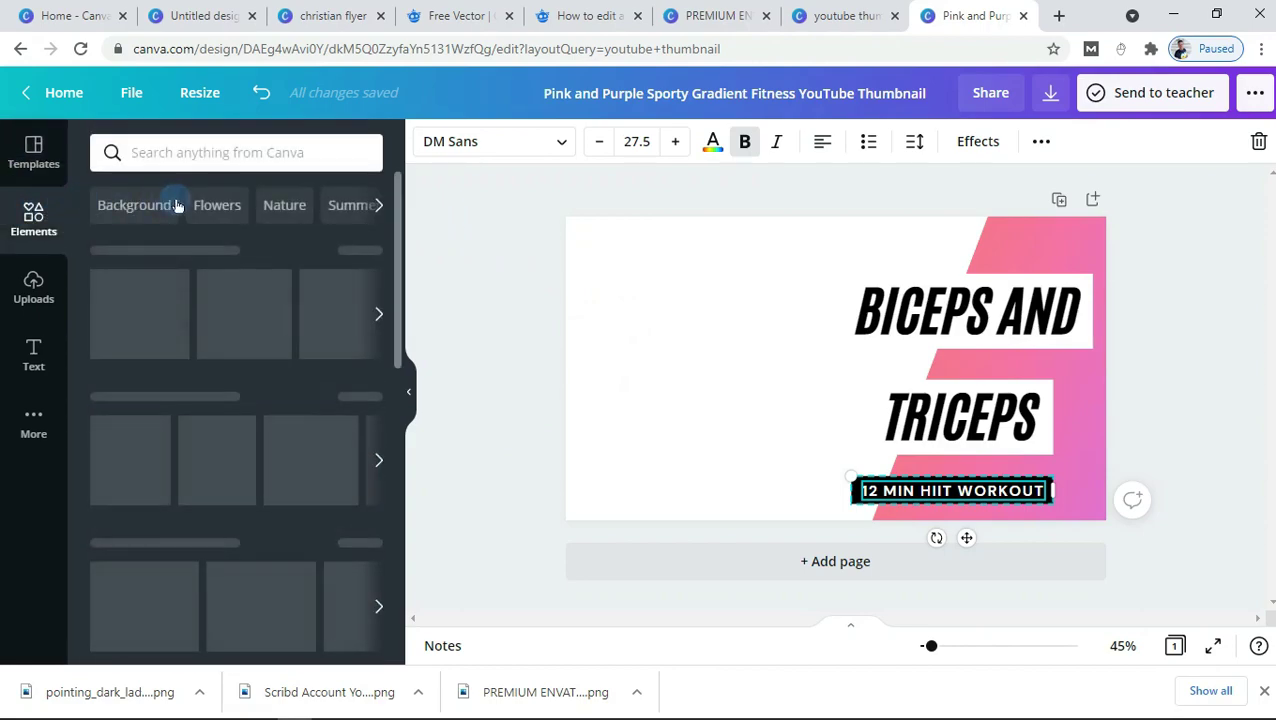
left_click(33, 290)
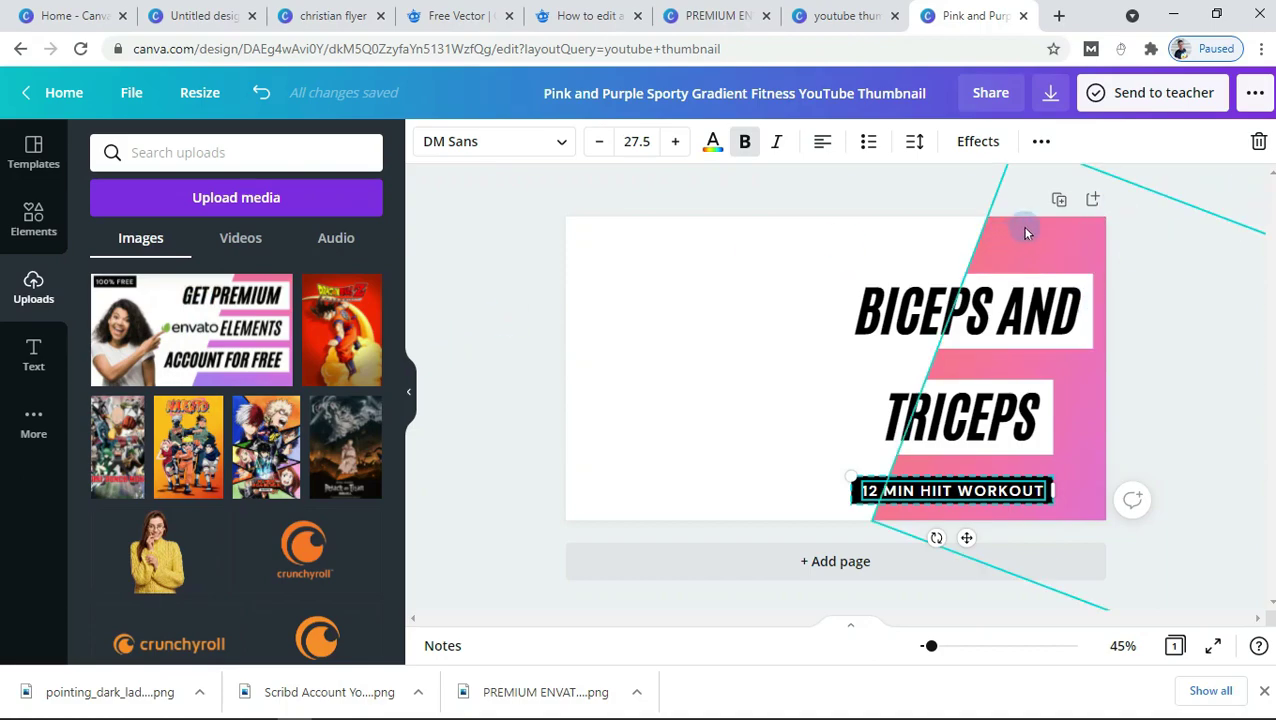
left_click_drag(1024, 237, 993, 245)
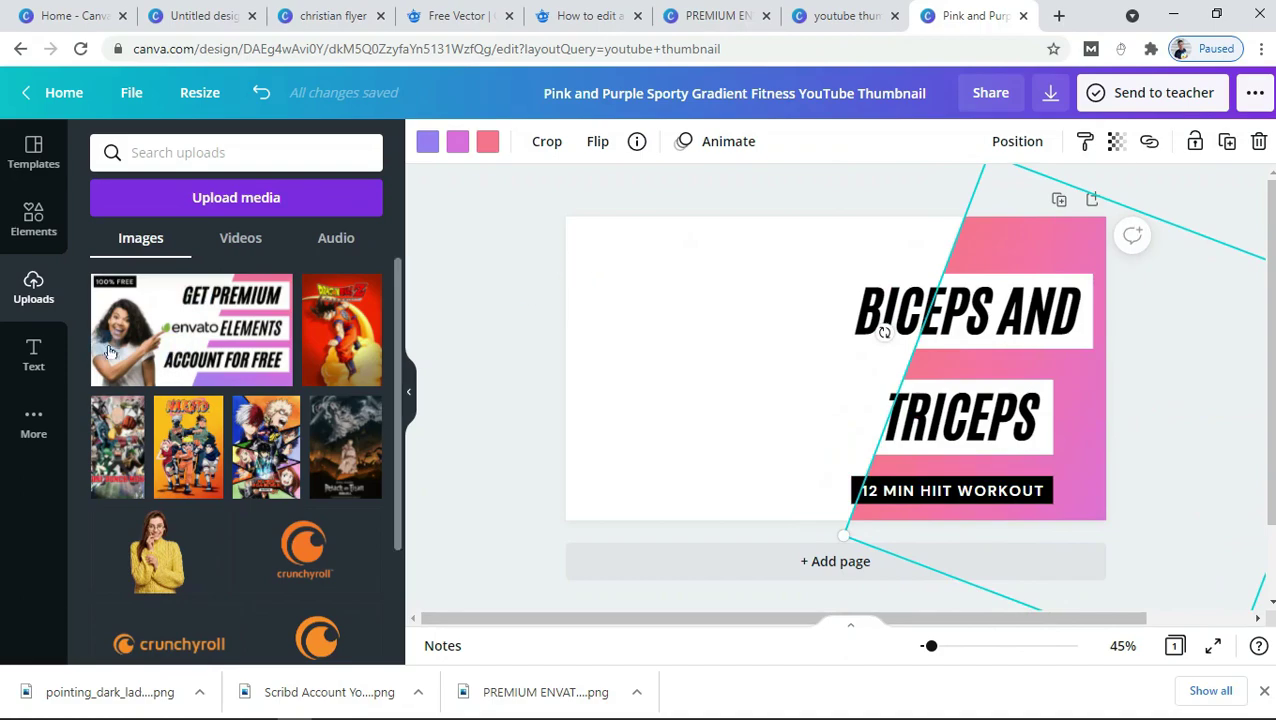
left_click(33, 222)
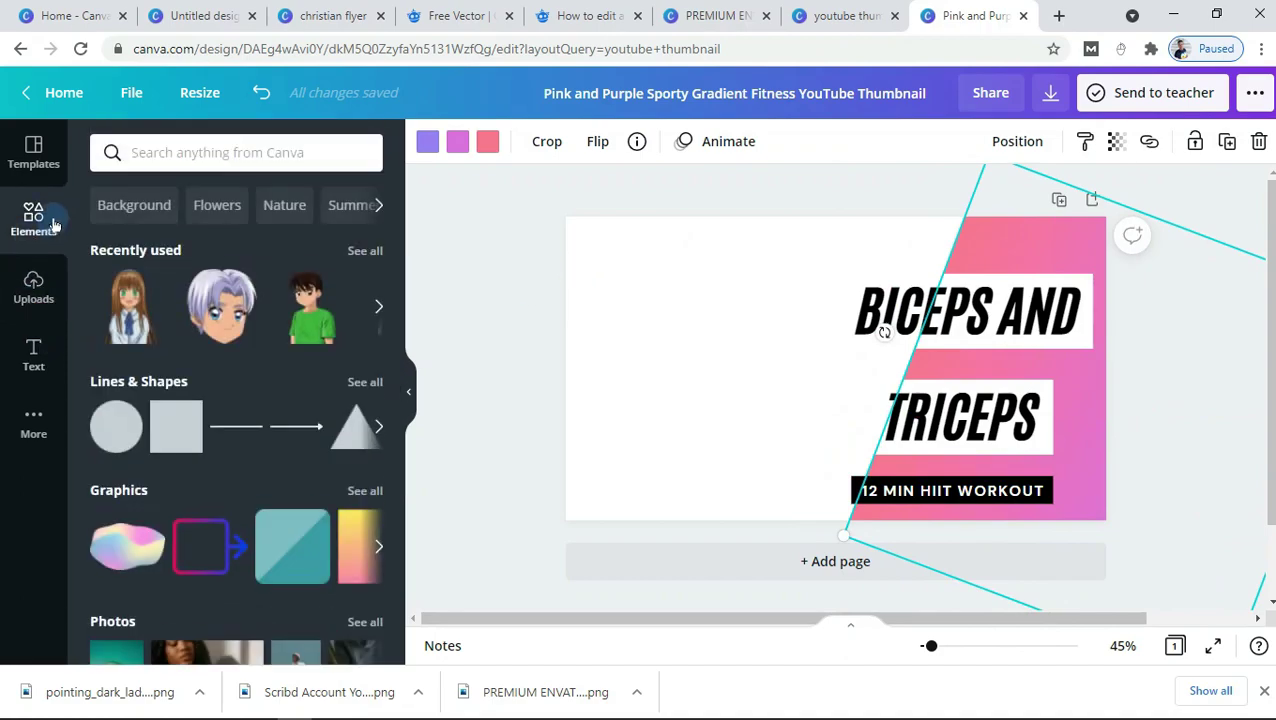
left_click(378, 541)
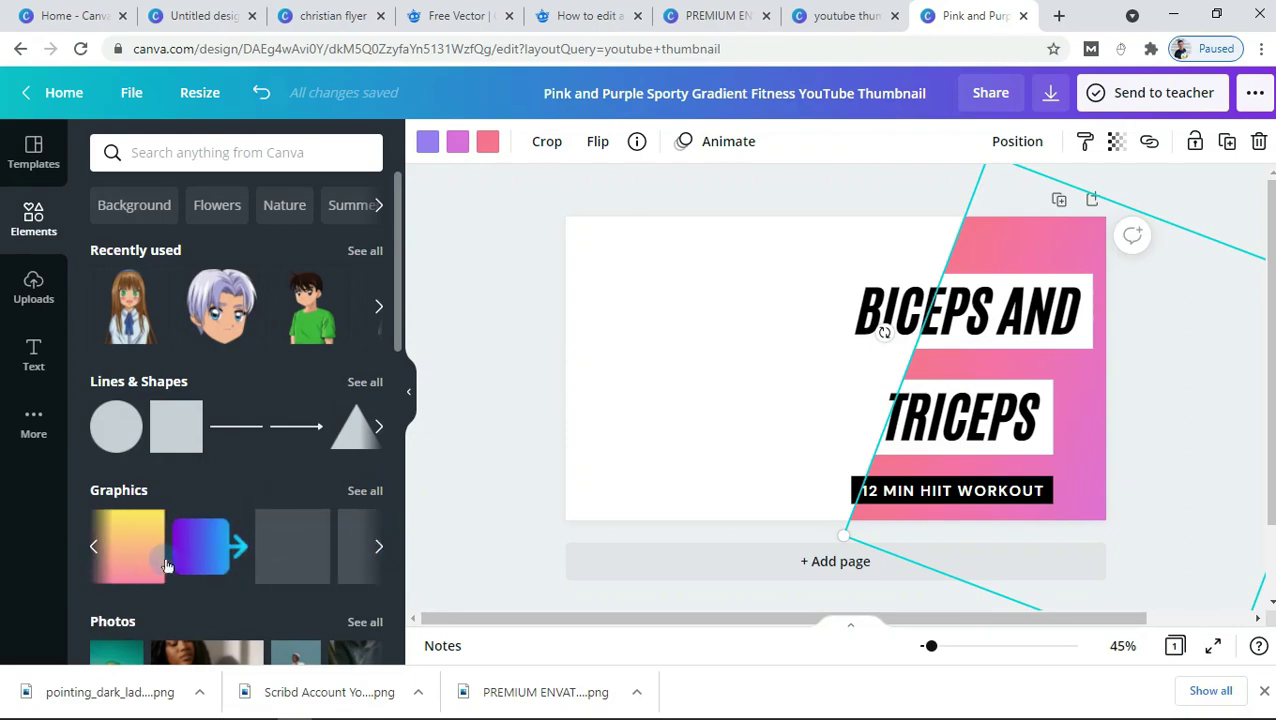
left_click(378, 547)
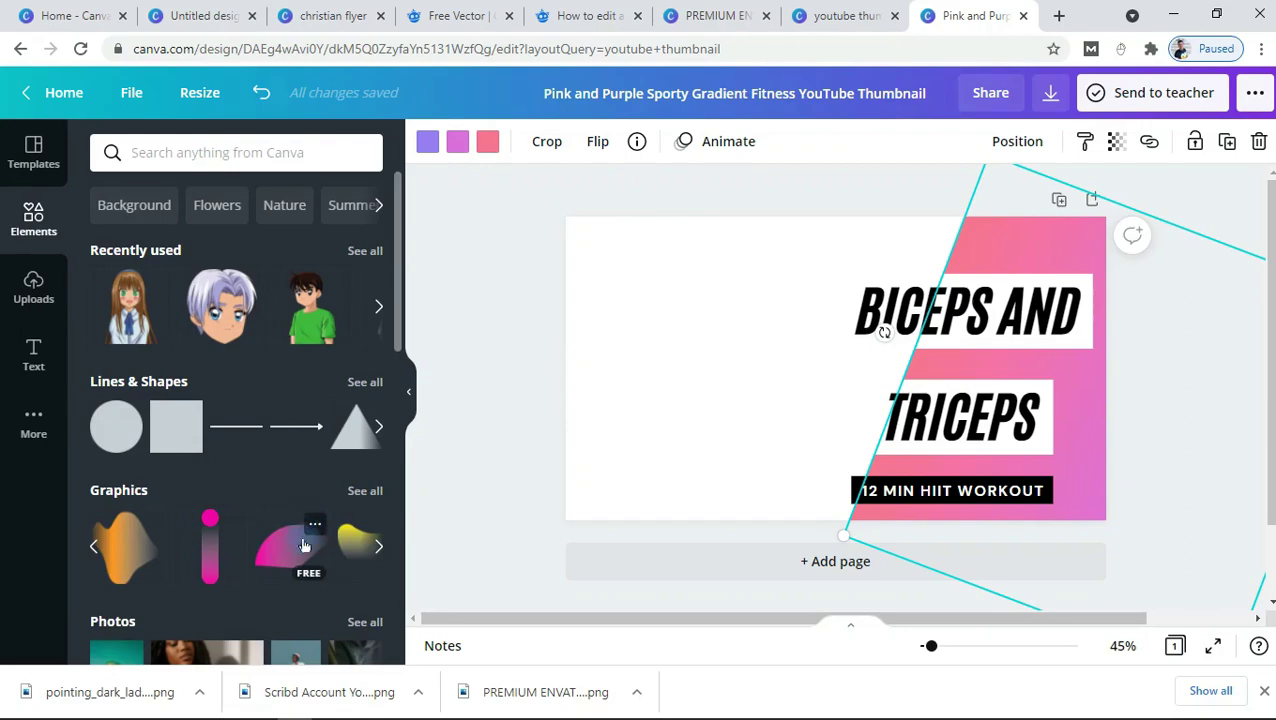
left_click(748, 395)
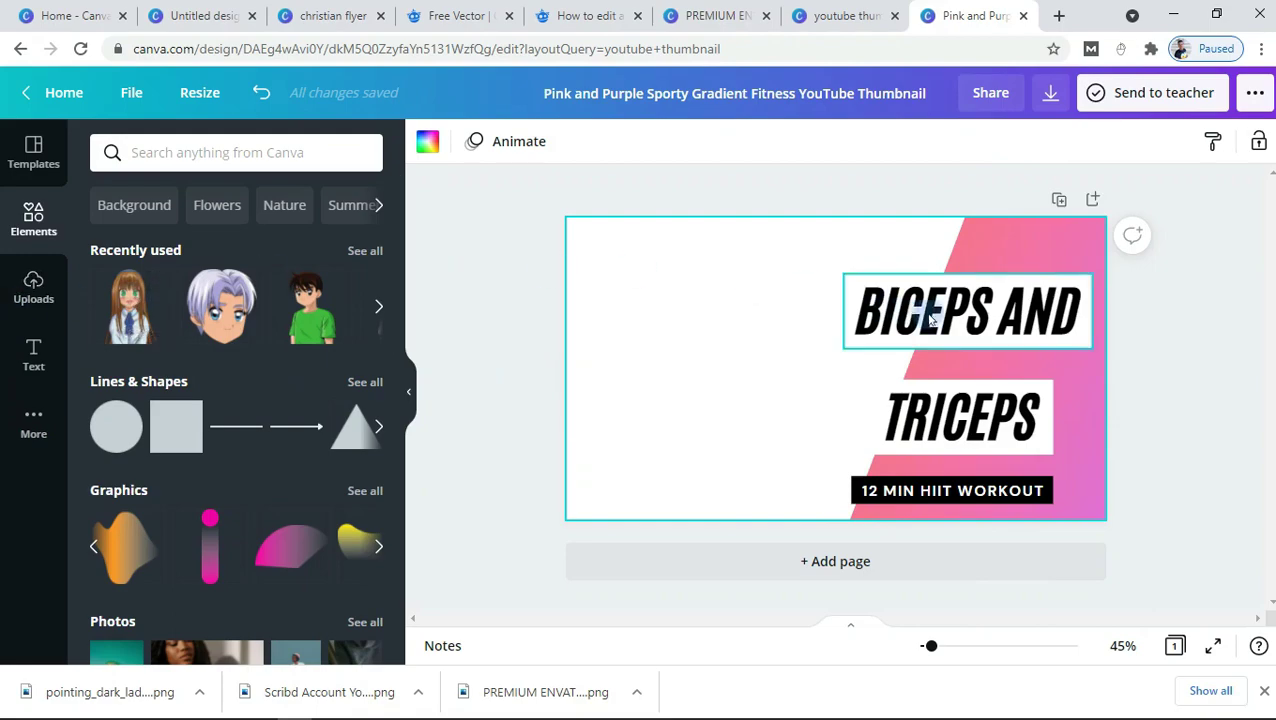
left_click(995, 318)
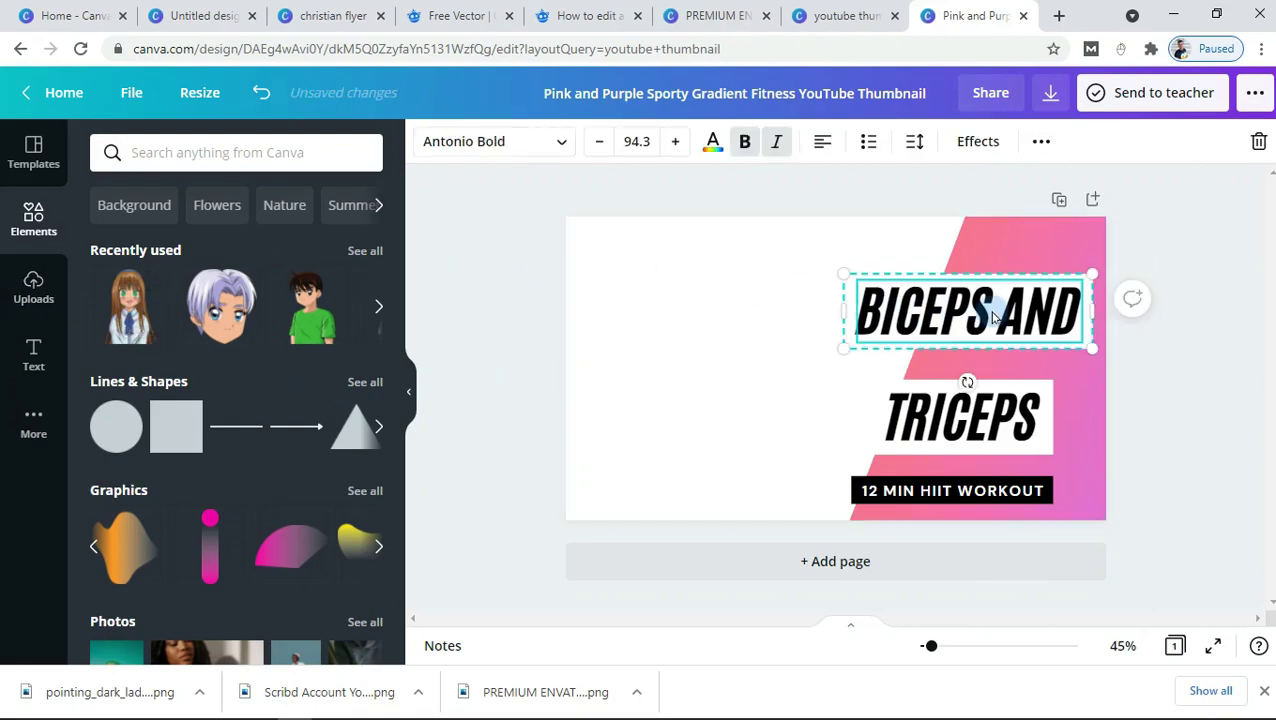
left_click(983, 414)
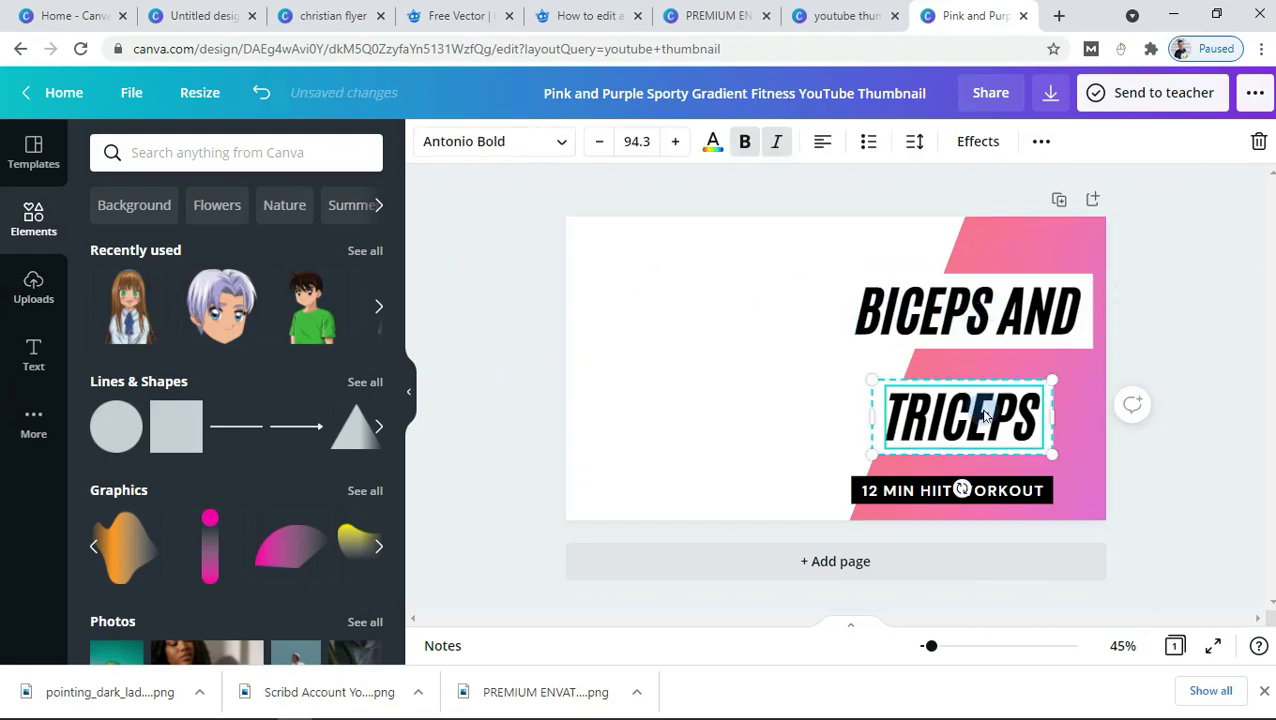
left_click(860, 490)
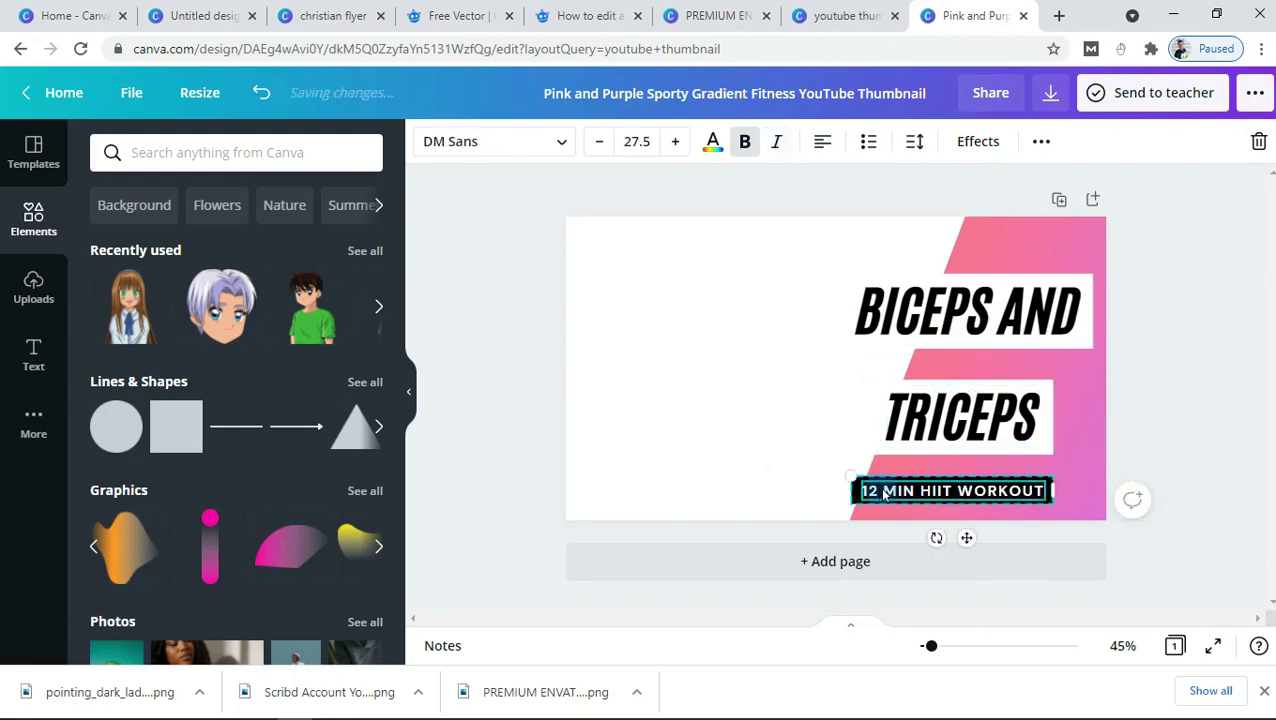
Place the uploaded photo of the woman in the yellow sweater on the empty left half of the thumbnail
left_click(34, 288)
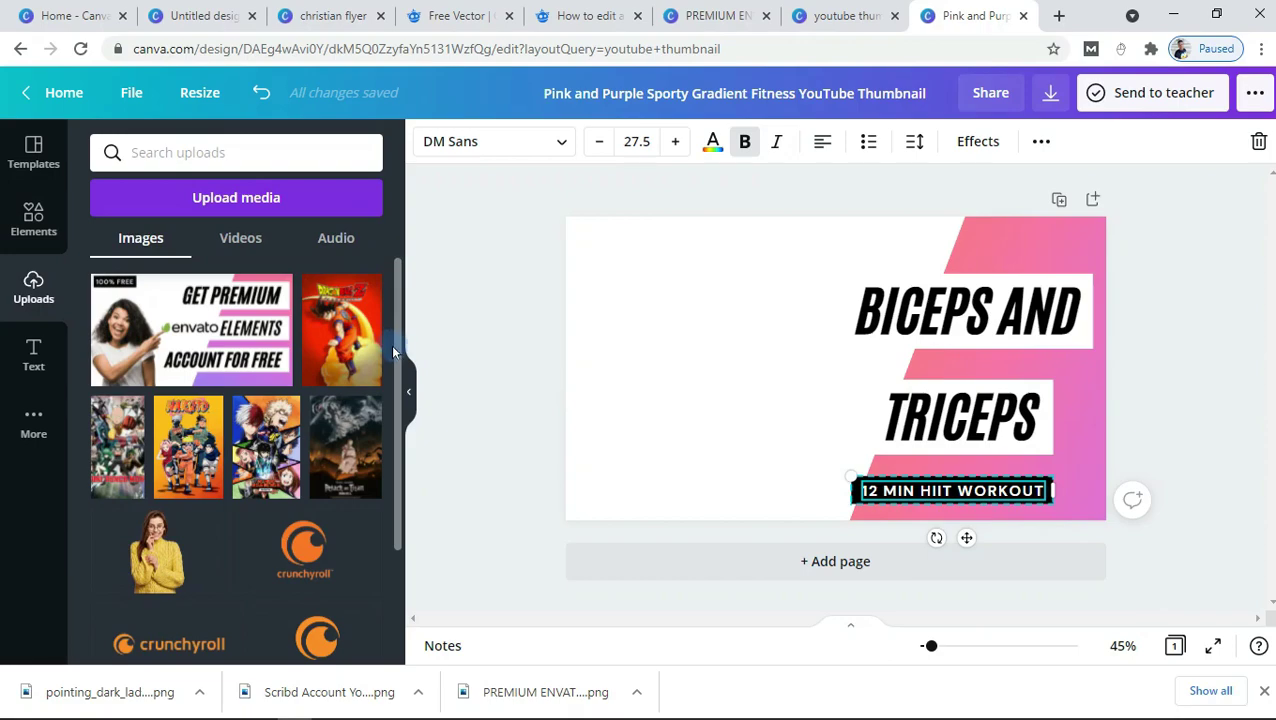
scroll(398, 385, "down", 2)
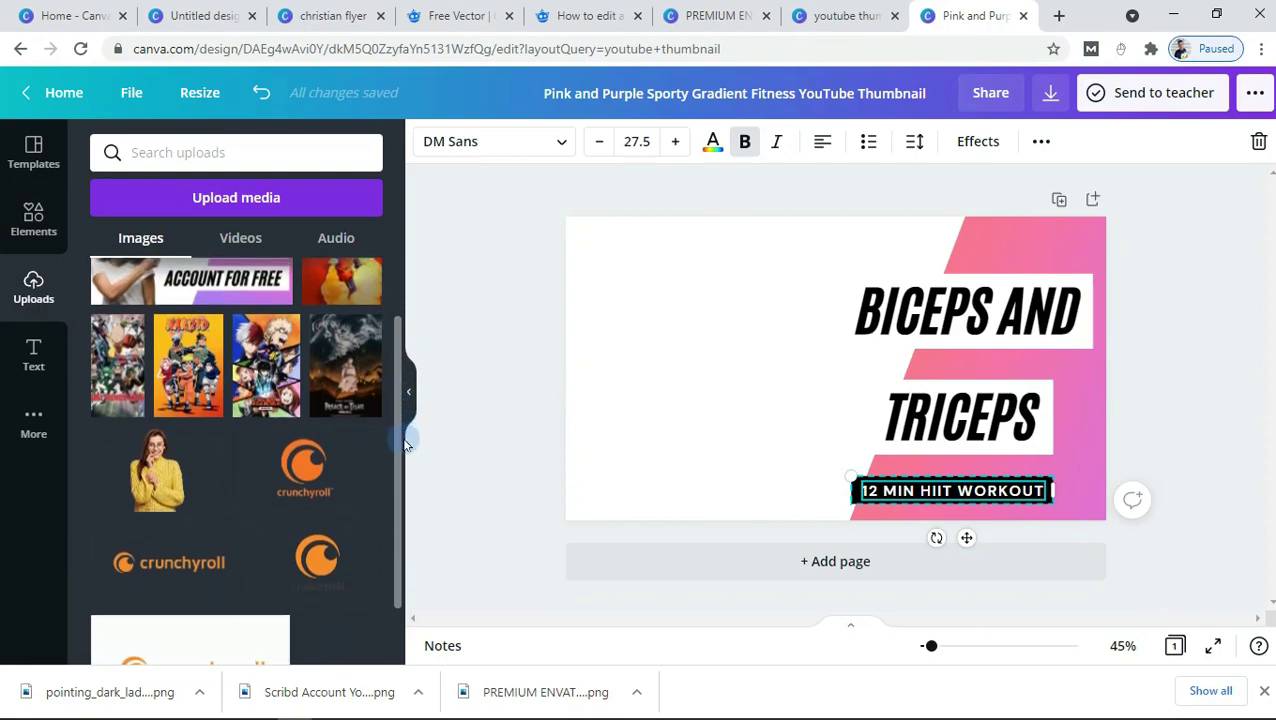
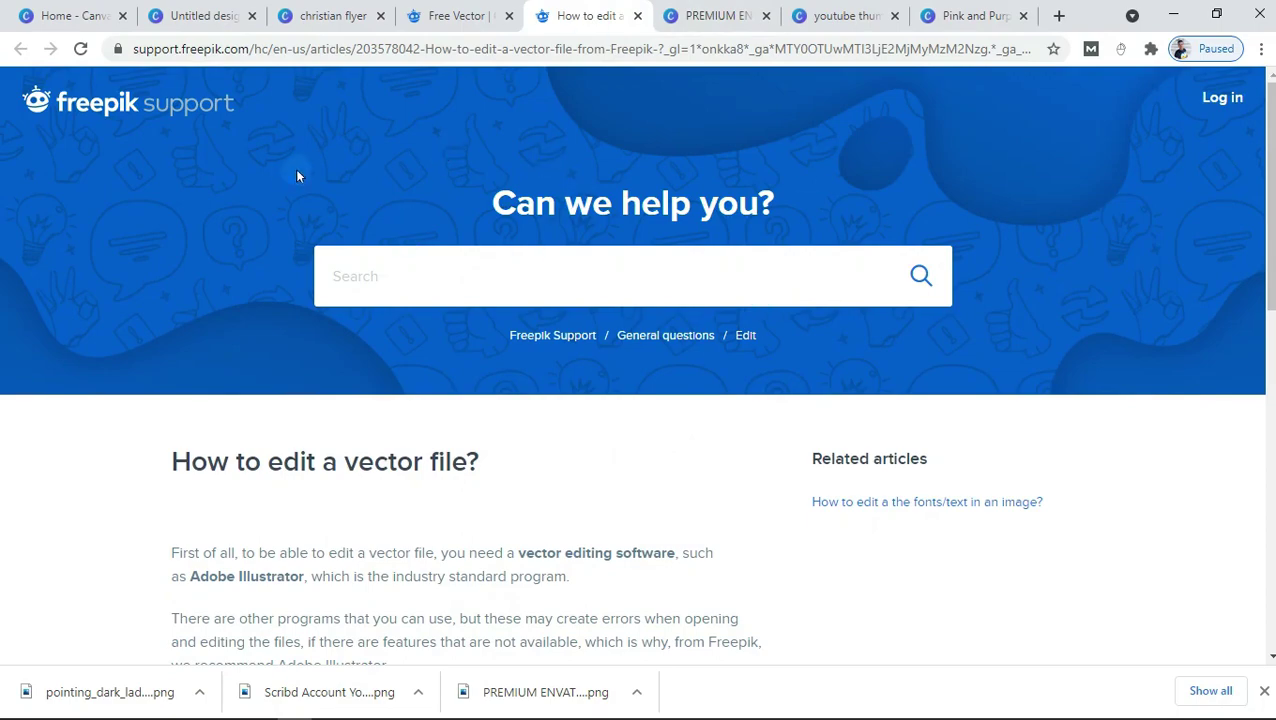
Switch to the Freepik site and look through the free images on its homepage for usable pictures
left_click(55, 101)
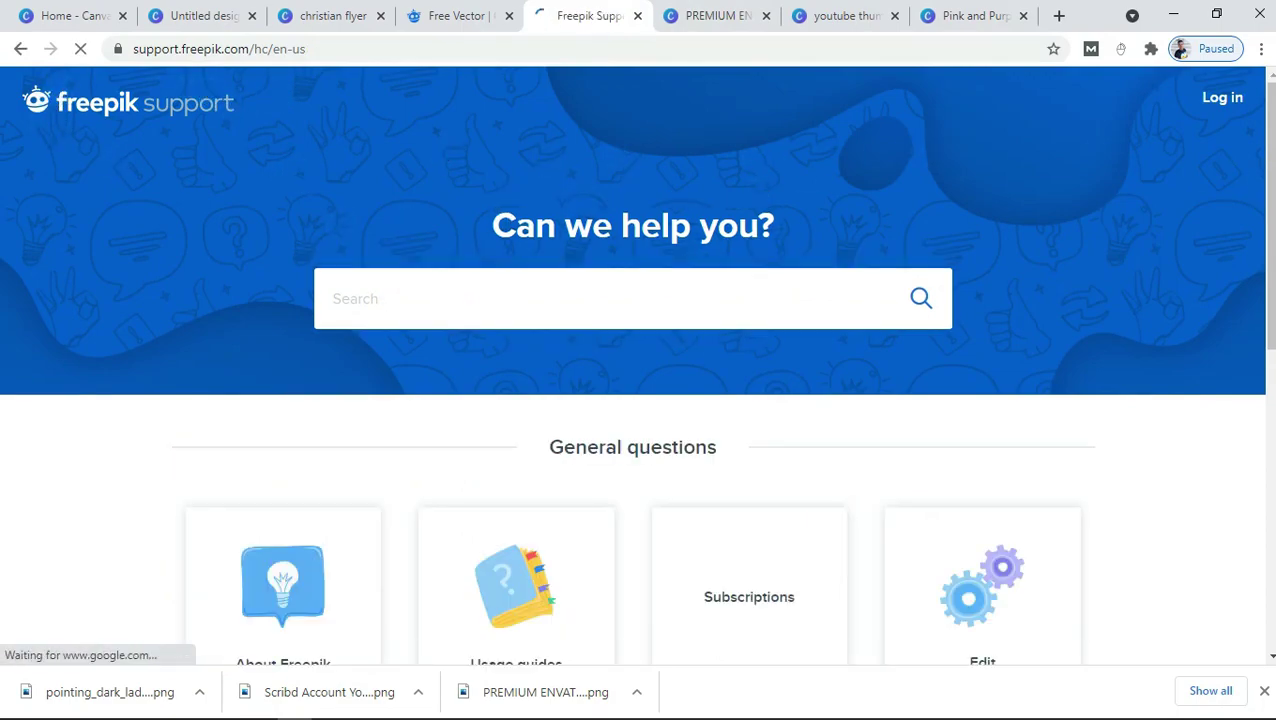
scroll(1203, 197, "down", 6)
scroll(1203, 197, "up", 6)
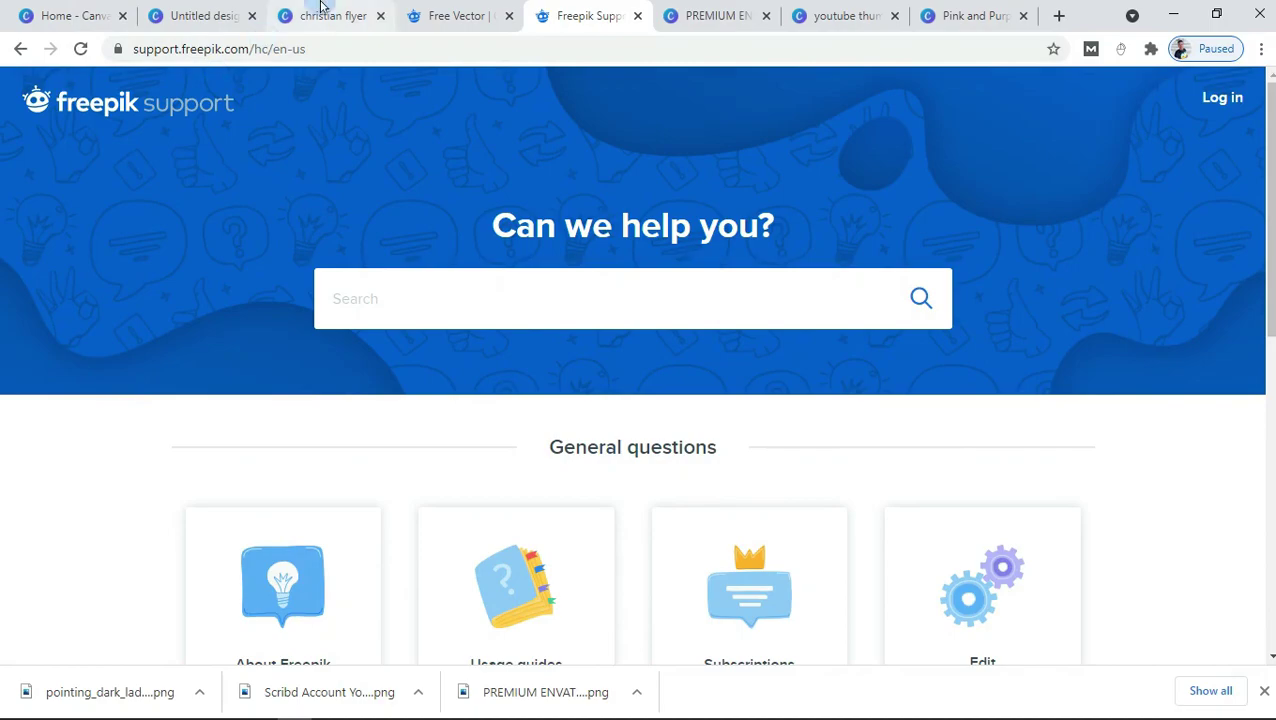
left_click(478, 14)
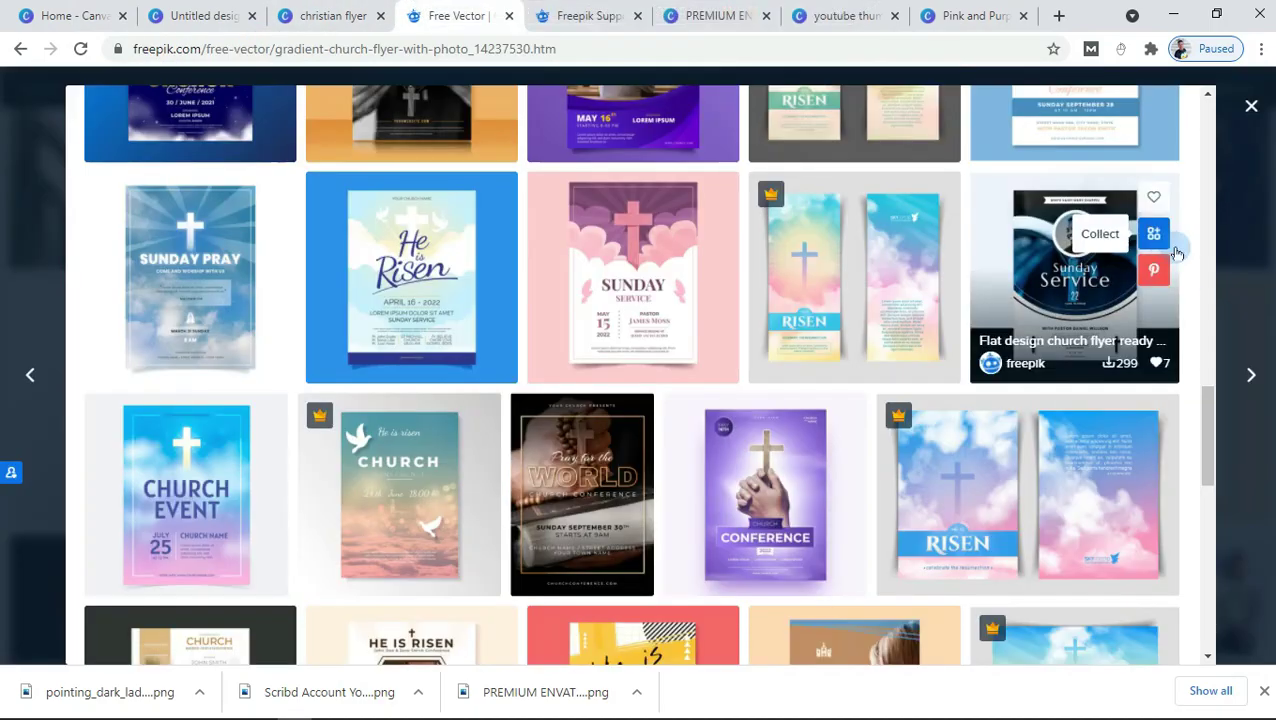
left_click_drag(1207, 420, 1178, 203)
scroll(1178, 203, "up", 5)
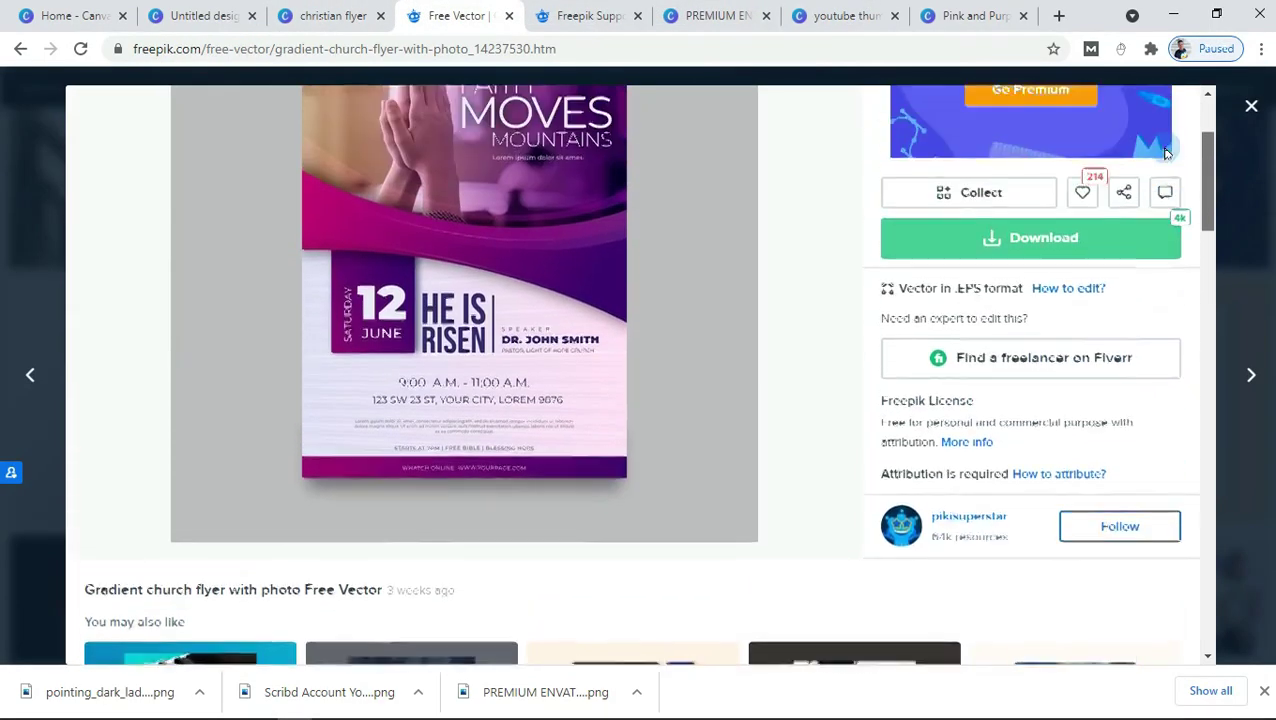
left_click(1251, 107)
scroll(638, 385, "down", 9)
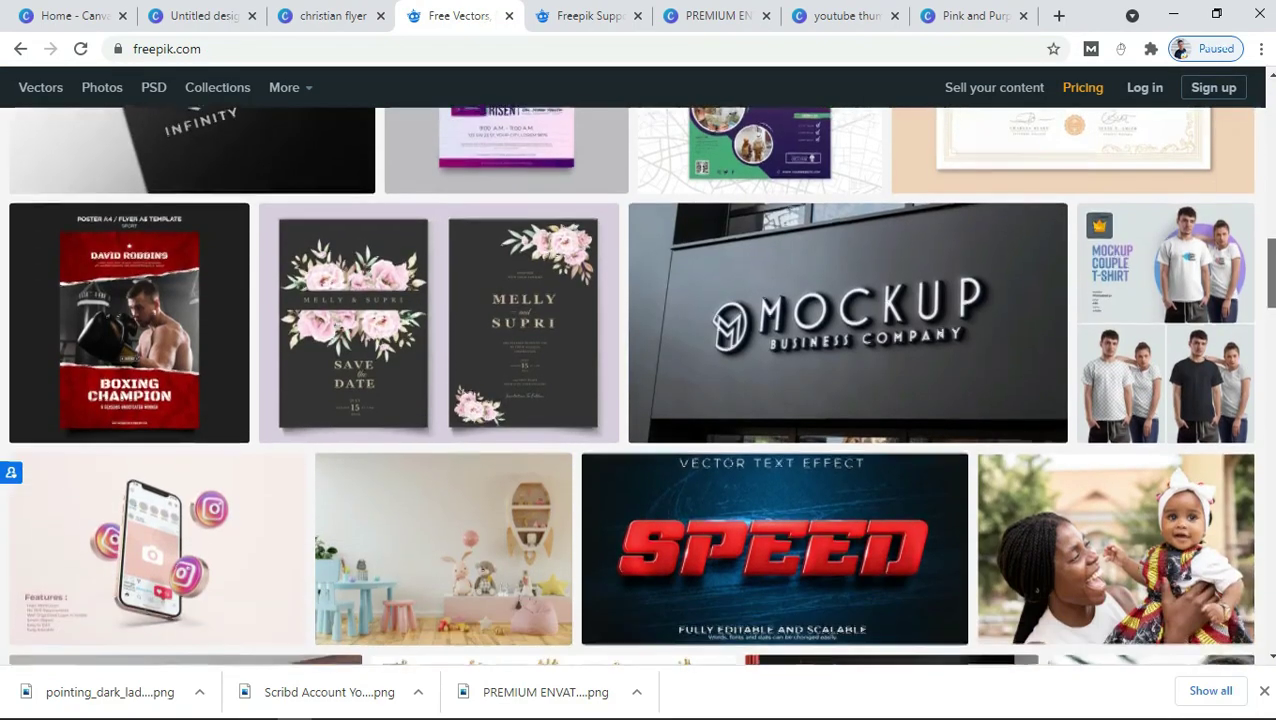
scroll(638, 385, "down", 5)
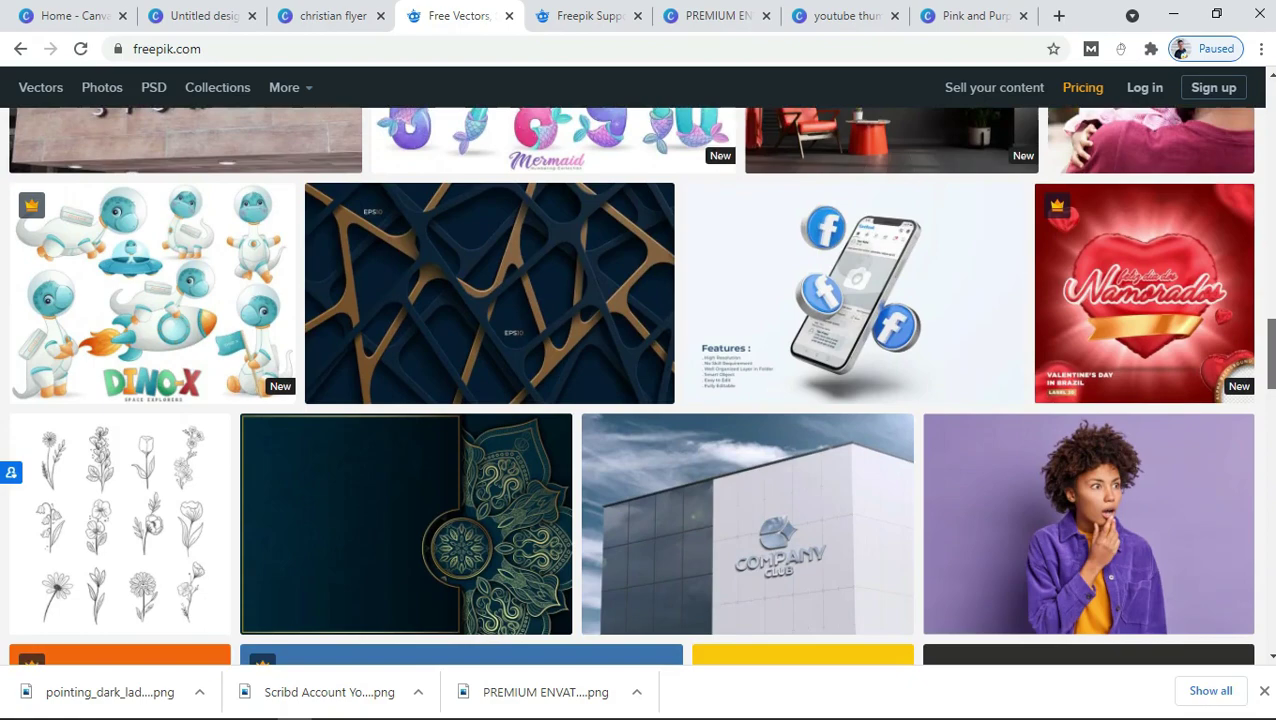
scroll(638, 385, "down", 1)
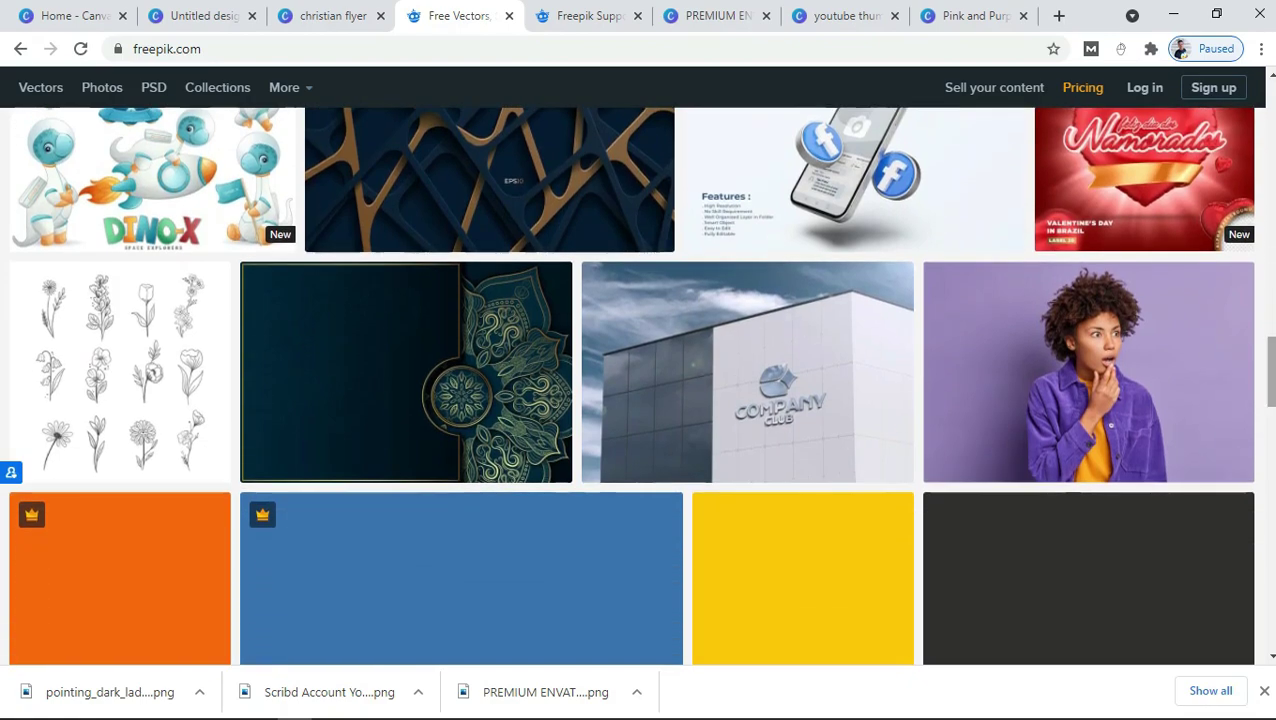
scroll(638, 385, "down", 2)
scroll(638, 385, "down", 2)
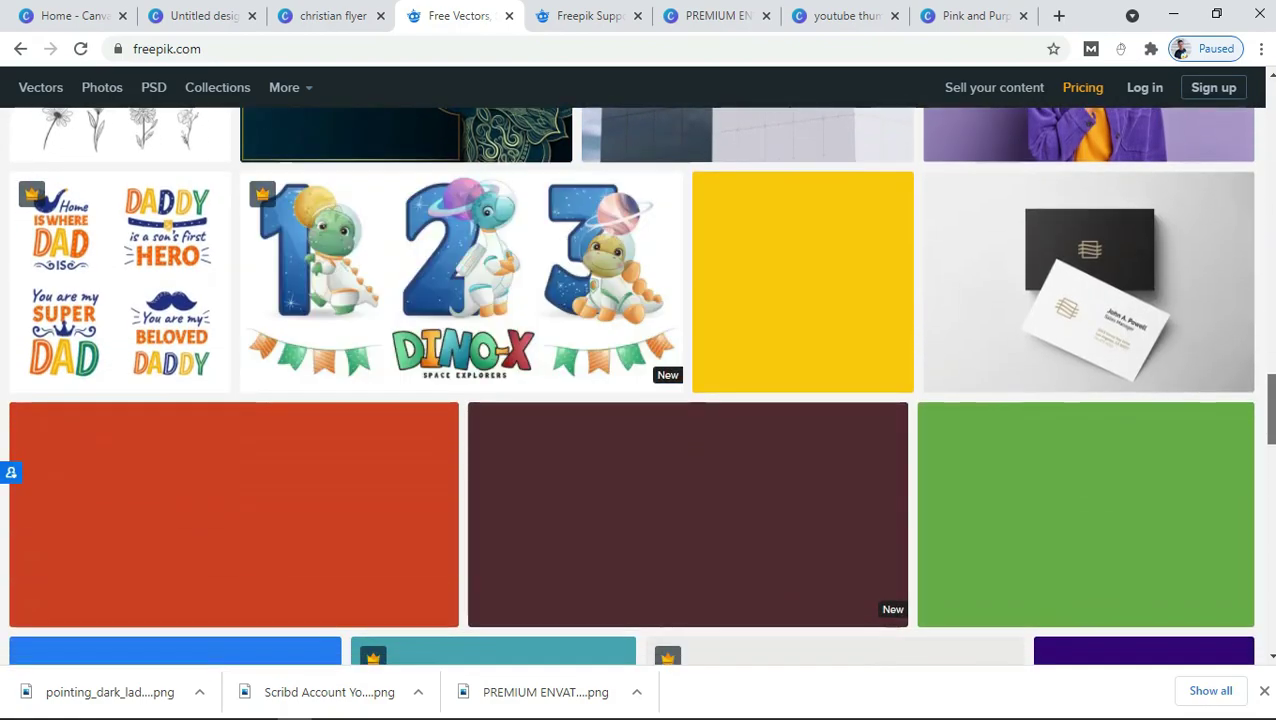
scroll(1268, 355, "up", 5)
scroll(1268, 355, "up", 10)
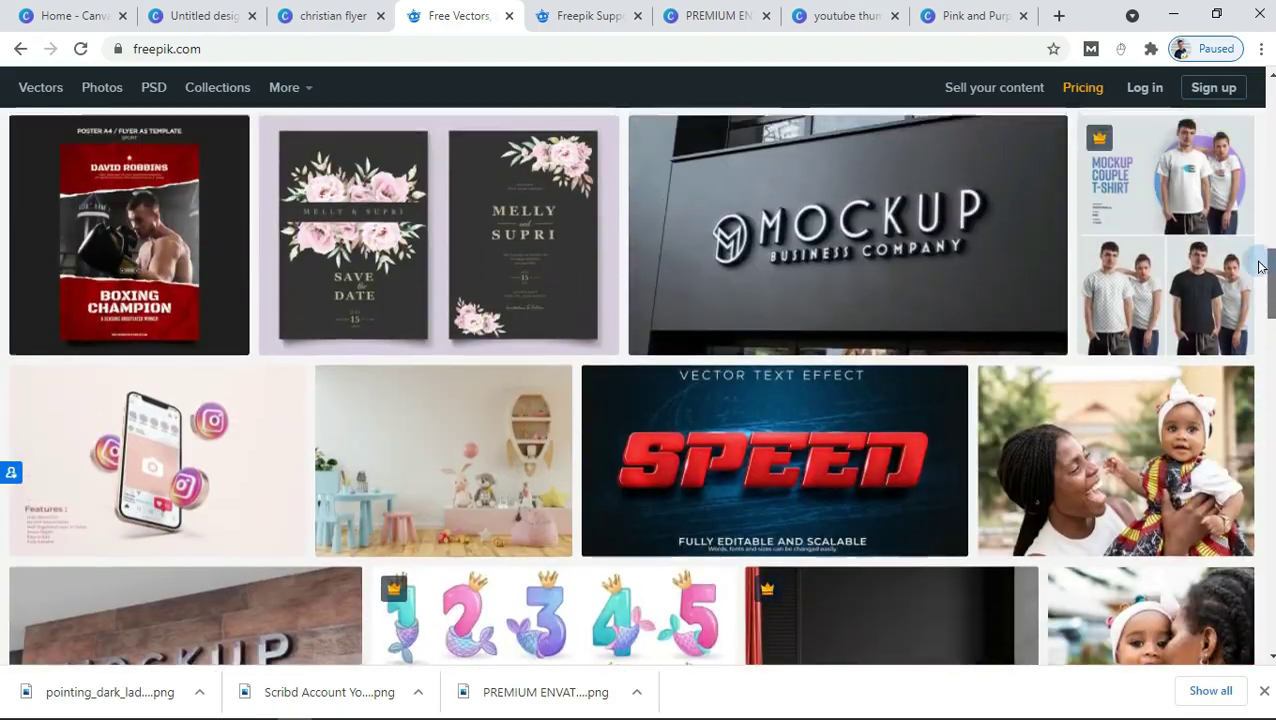
Look at the finished Envato Elements thumbnail in the untitled Canva design, and return to the fitness thumbnail design
left_click(358, 10)
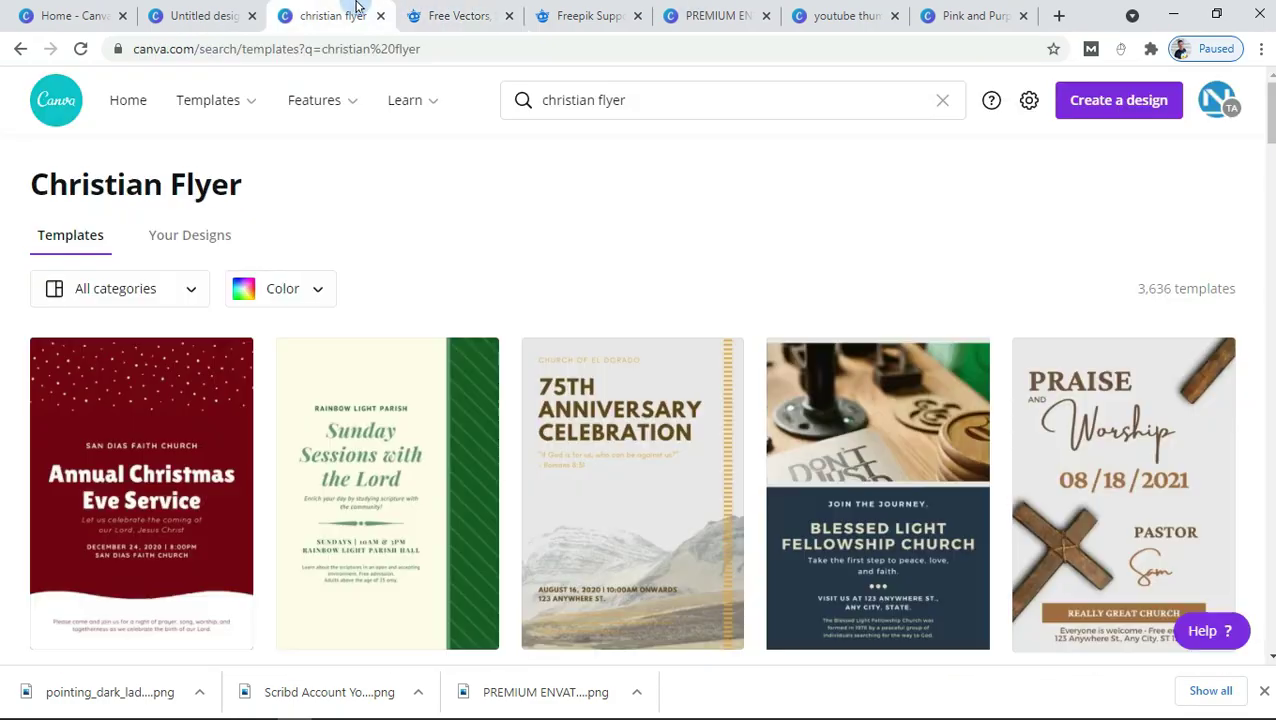
left_click(214, 10)
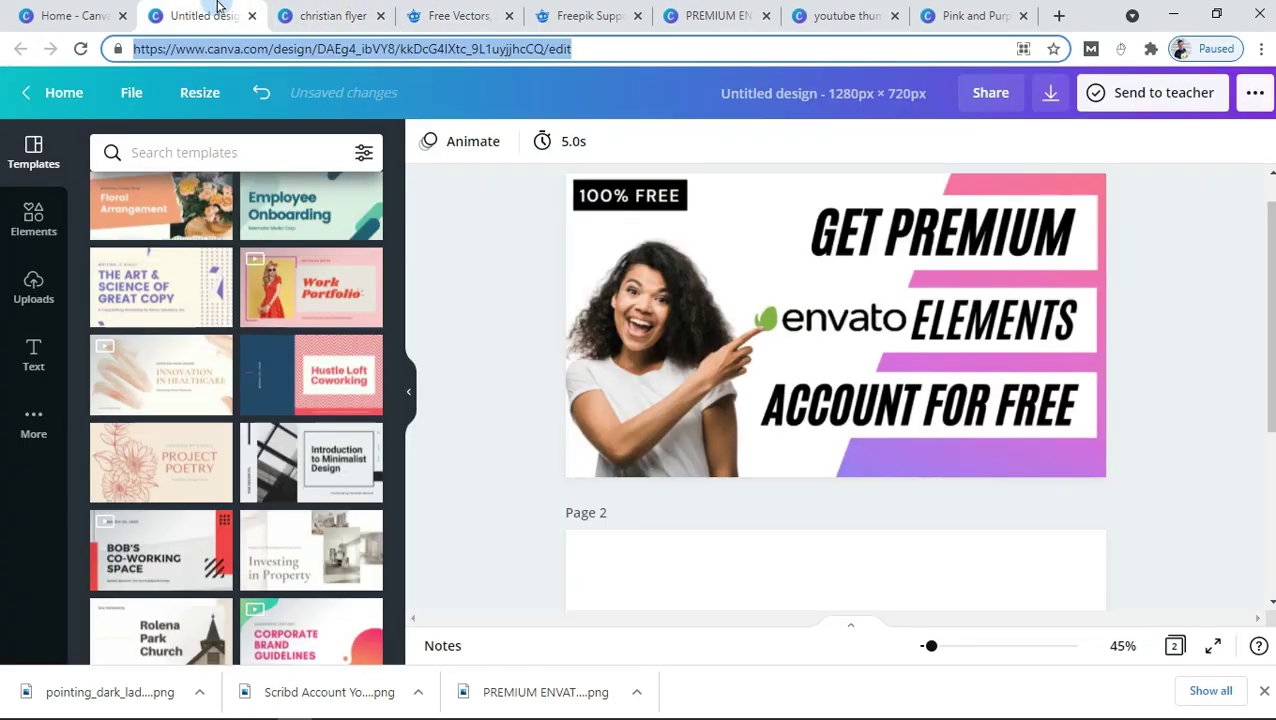
left_click(620, 404)
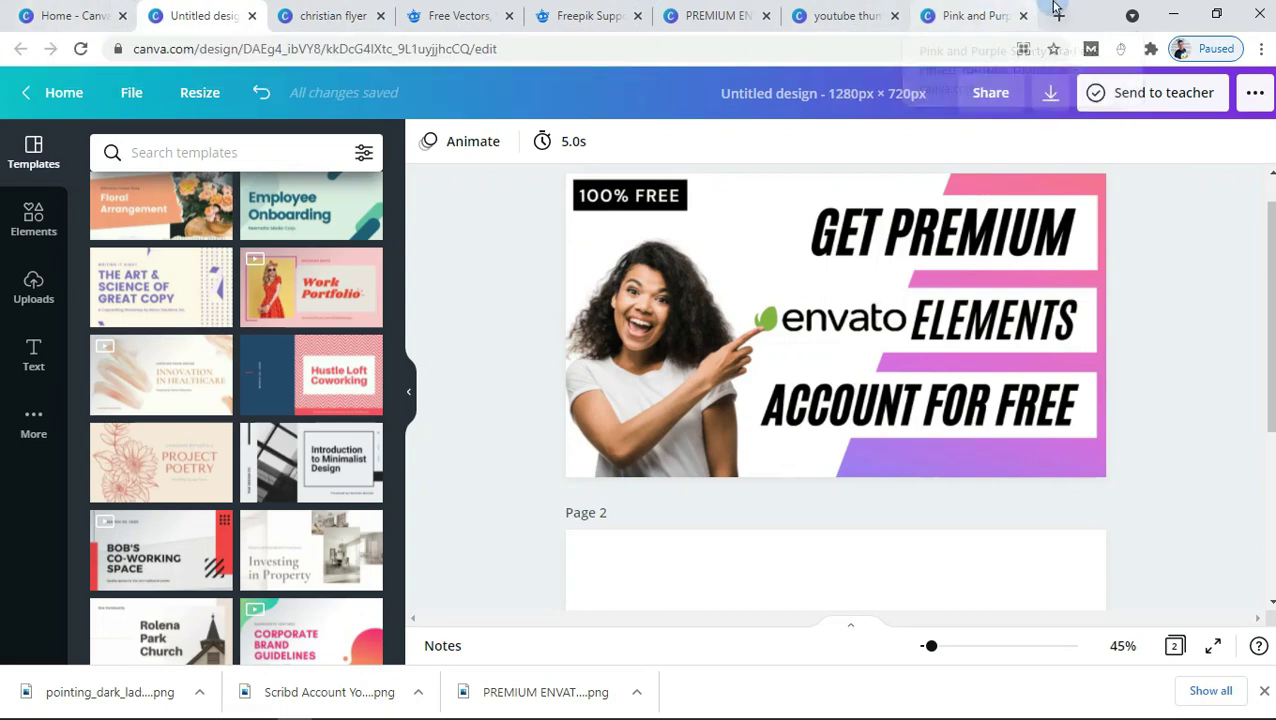
left_click(935, 14)
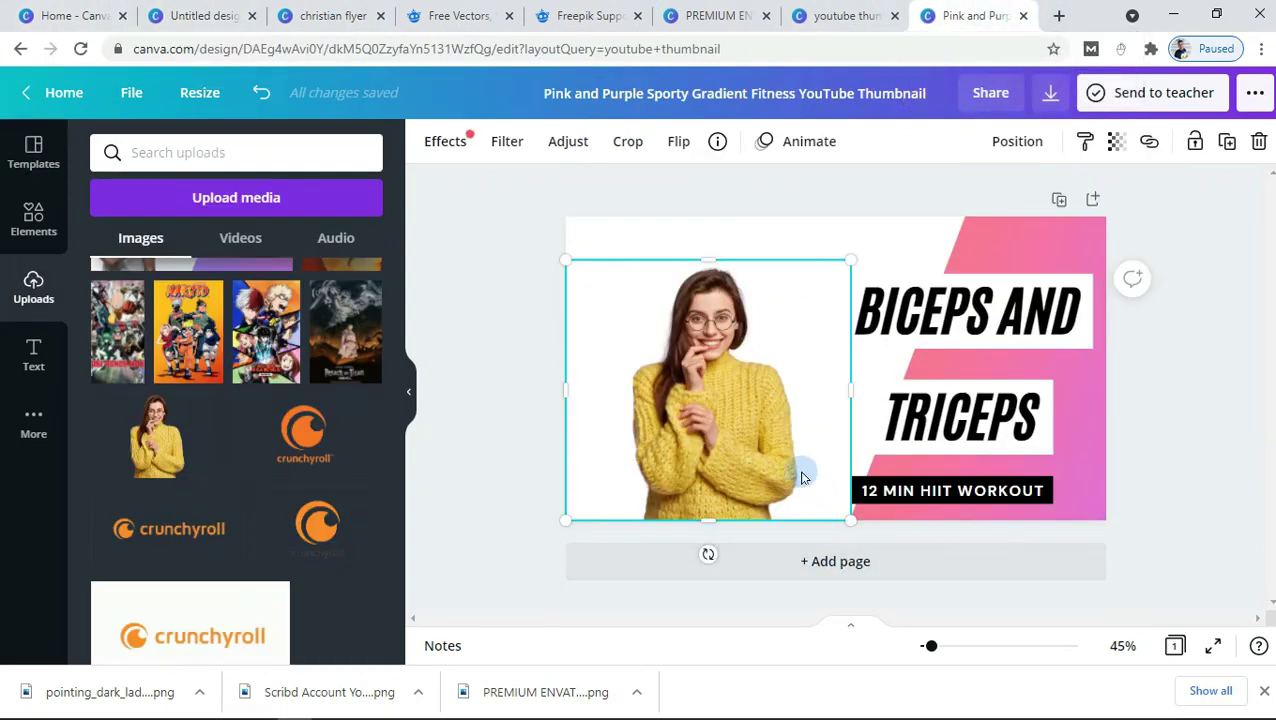
Enlarge the photo of the woman slightly and position it along the bottom edge of the thumbnail's left half
left_click_drag(758, 447, 721, 452)
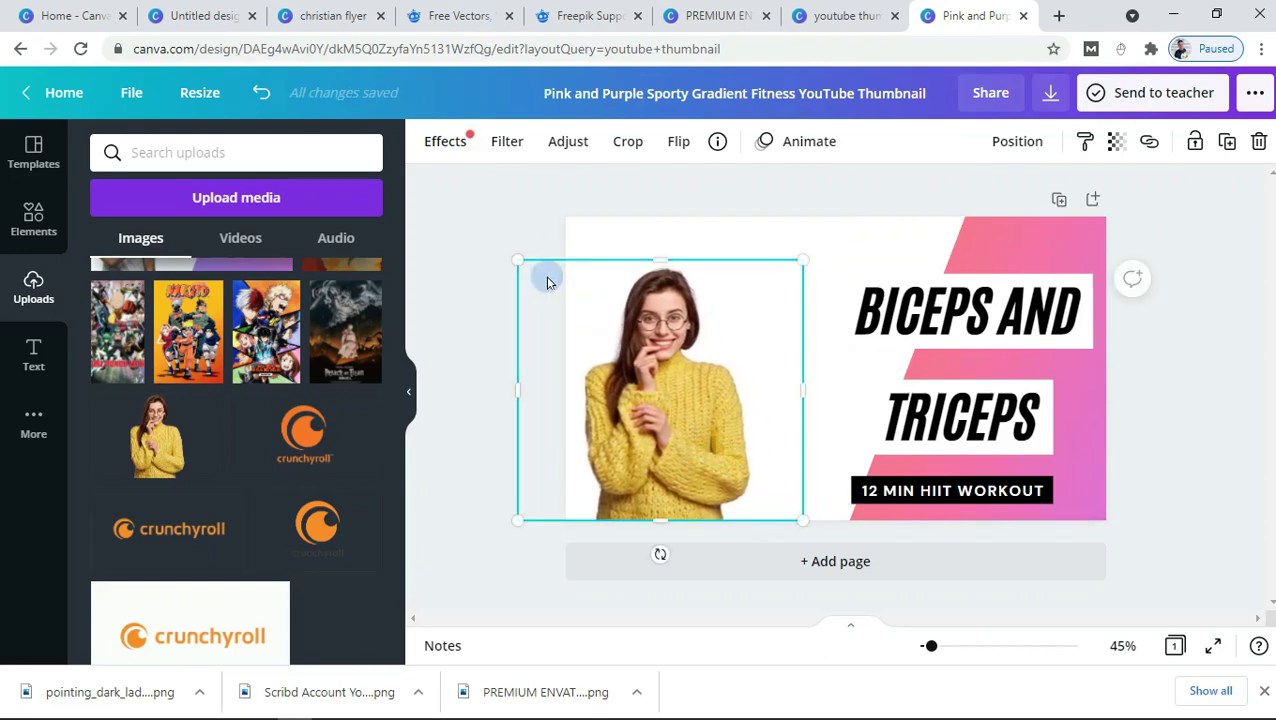
left_click_drag(515, 255, 499, 242)
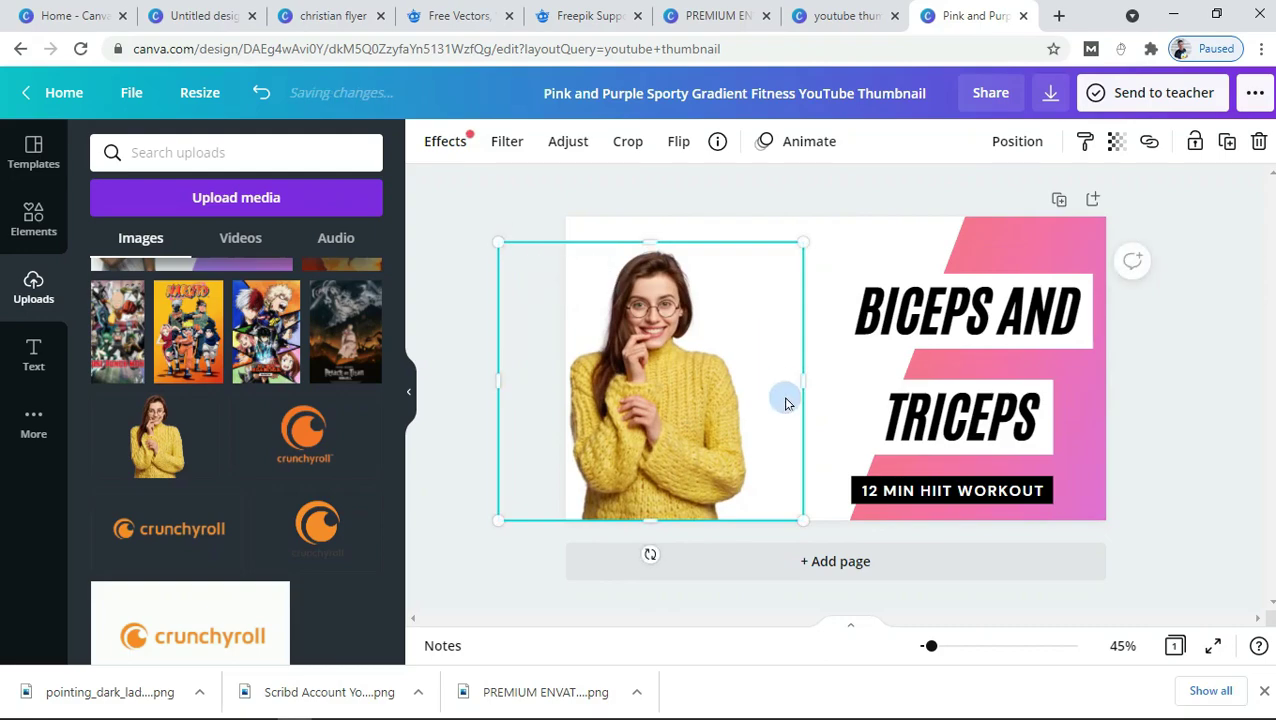
mouse_move(785, 403)
left_mouse_down()
mouse_move(720, 401)
mouse_move(807, 400)
left_mouse_up()
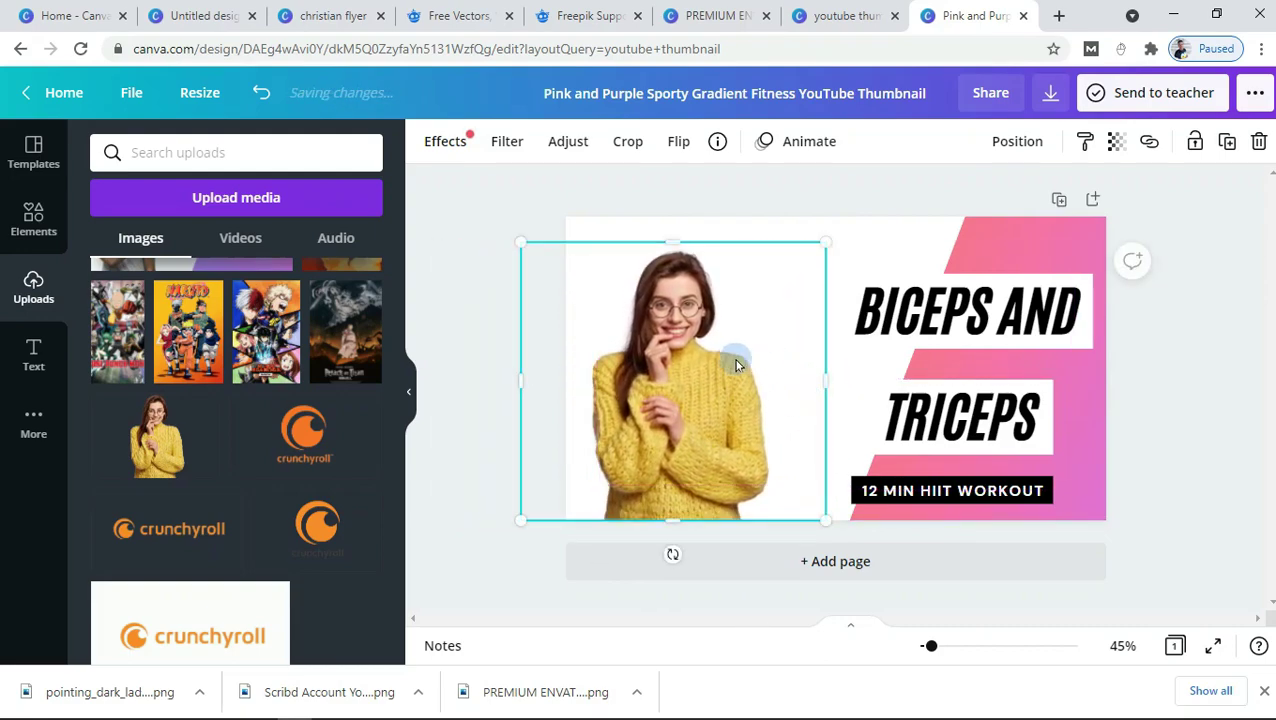
left_click(1257, 232)
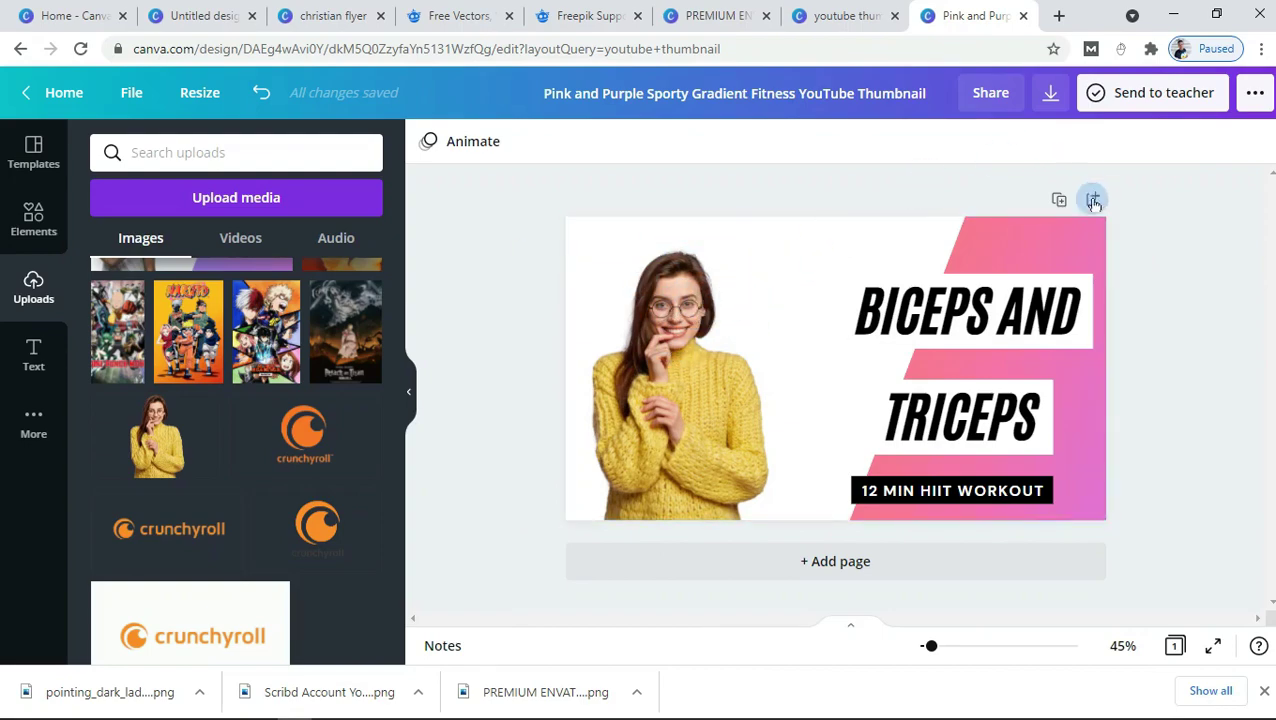
Nudge the slanted gradient shape left so it reaches further behind the three text lines, and deselect everything
left_click(1088, 250)
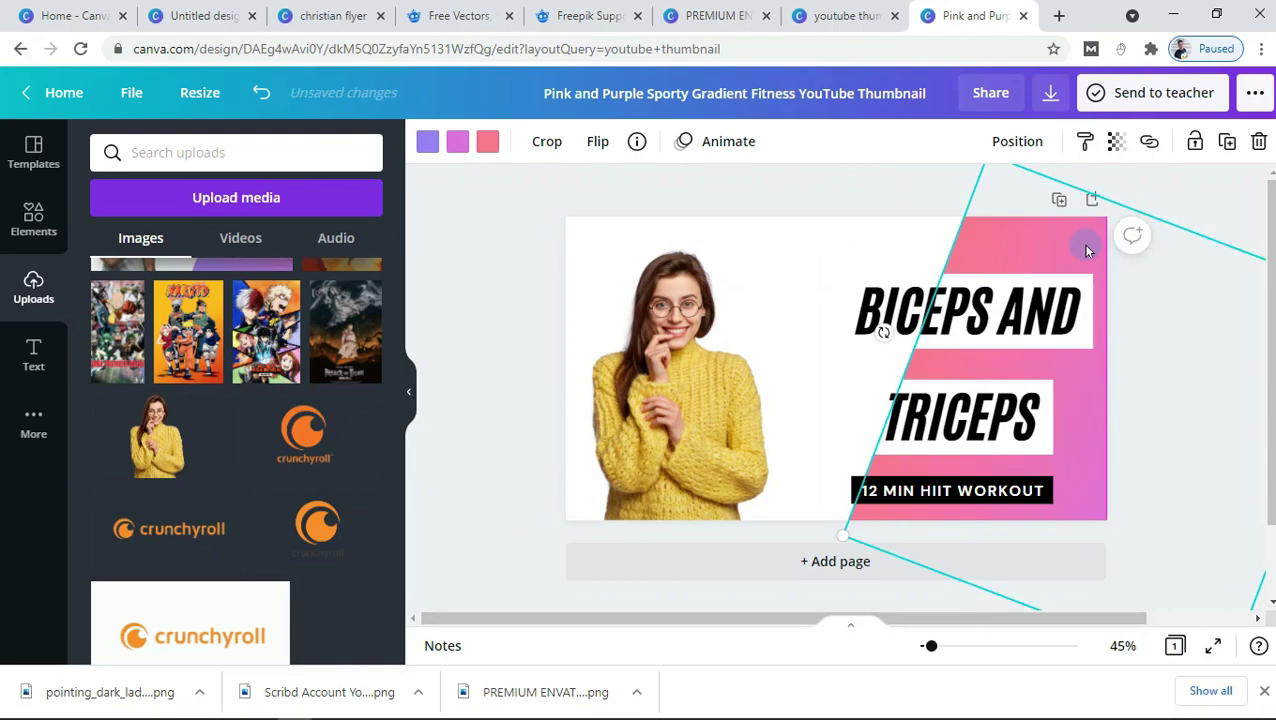
key("shift+Left")
key("shift+Left")
key("shift+Left")
key("shift+Left")
key("shift+Left")
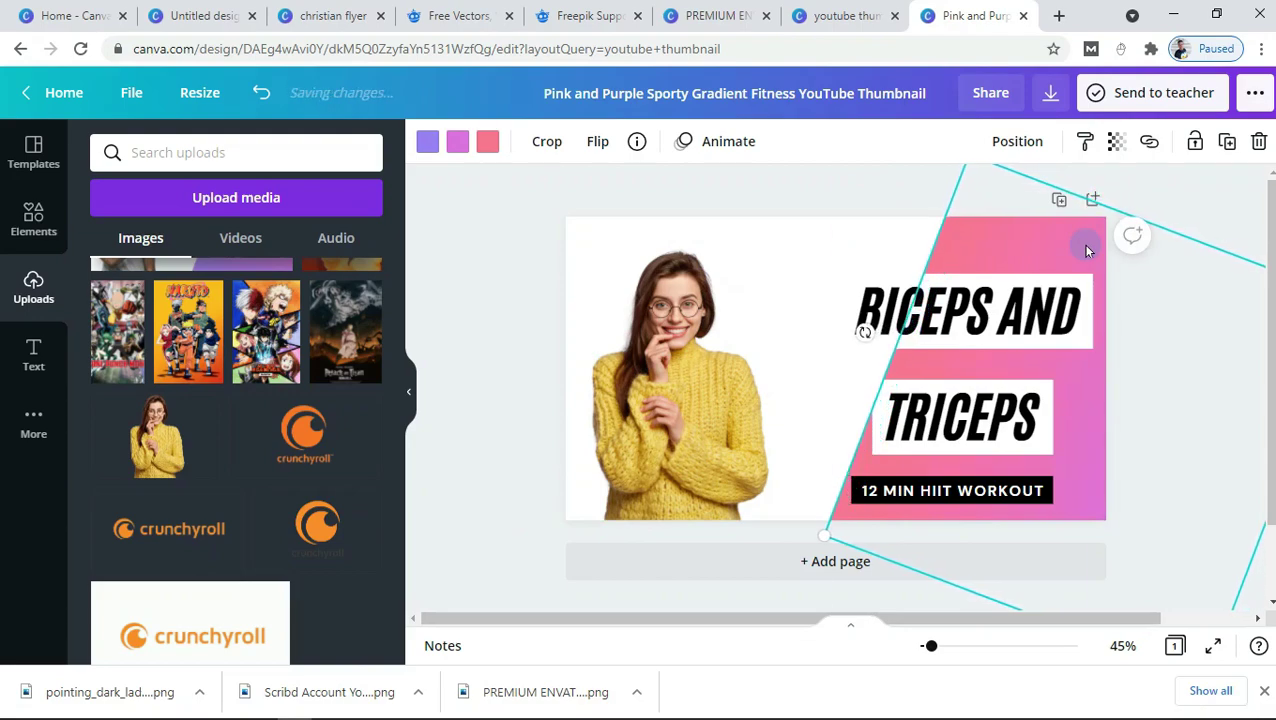
key("shift+Left")
key("shift+Left")
key("shift+Left")
key("shift+Left")
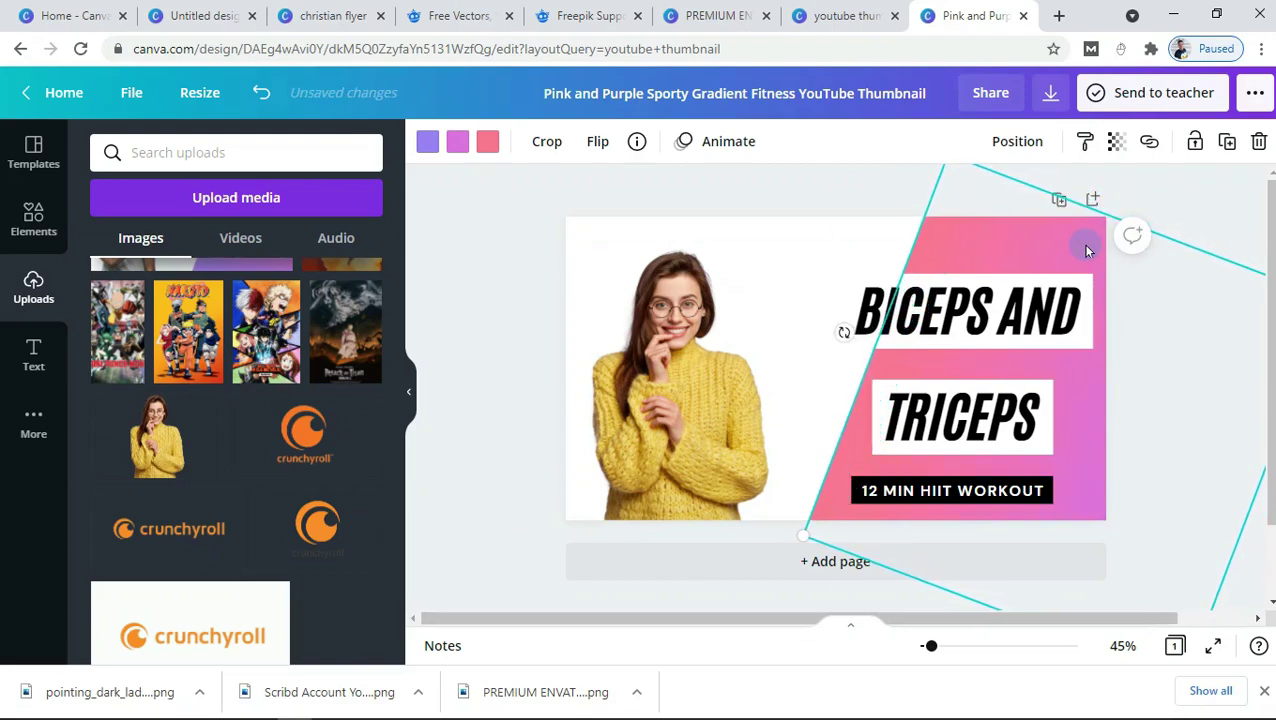
key("shift+Left")
key("shift+Left")
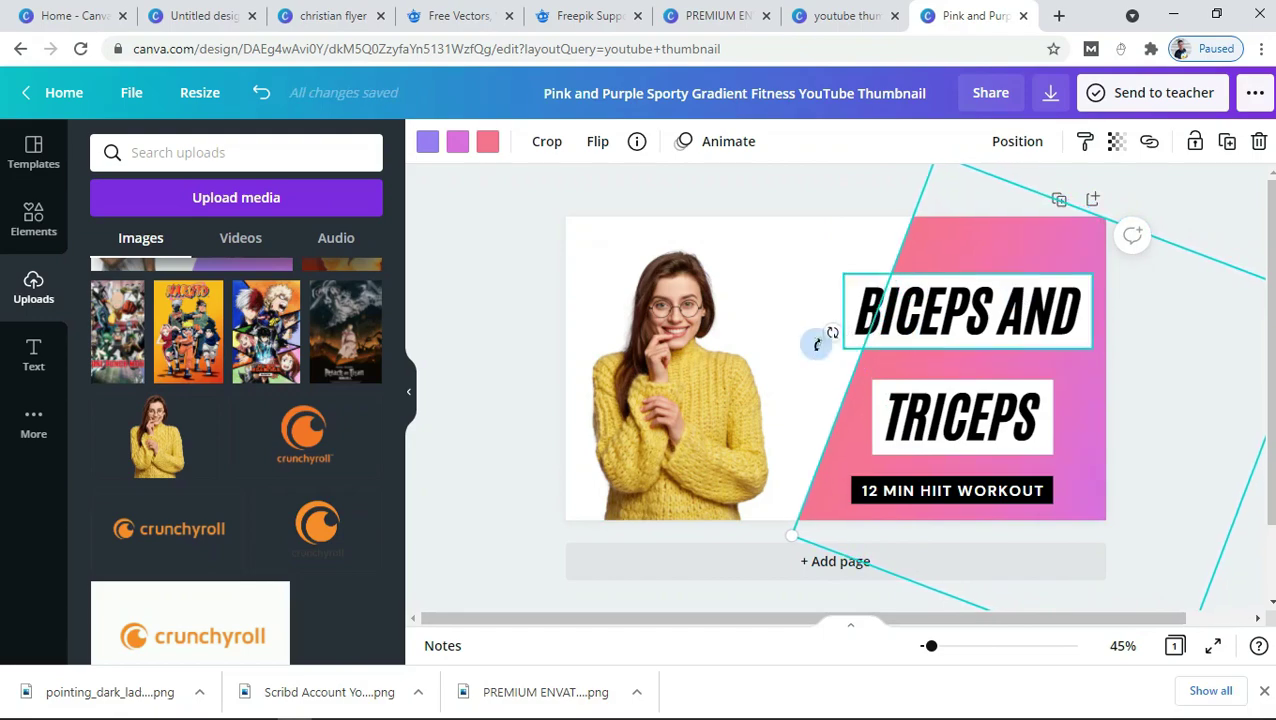
left_click(790, 337)
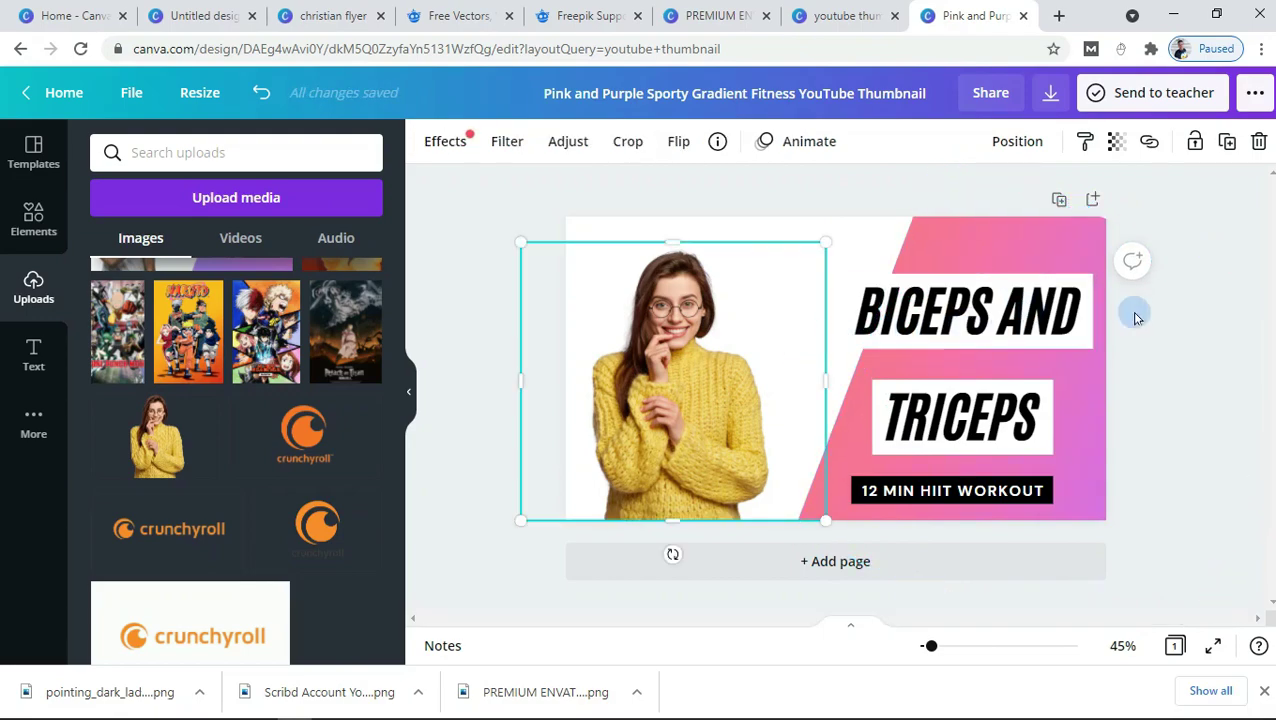
left_click(1154, 373)
Replace the BICEPS AND heading with "HOW TO BUILD" and widen its text box so it fits on one line
left_click(1015, 316)
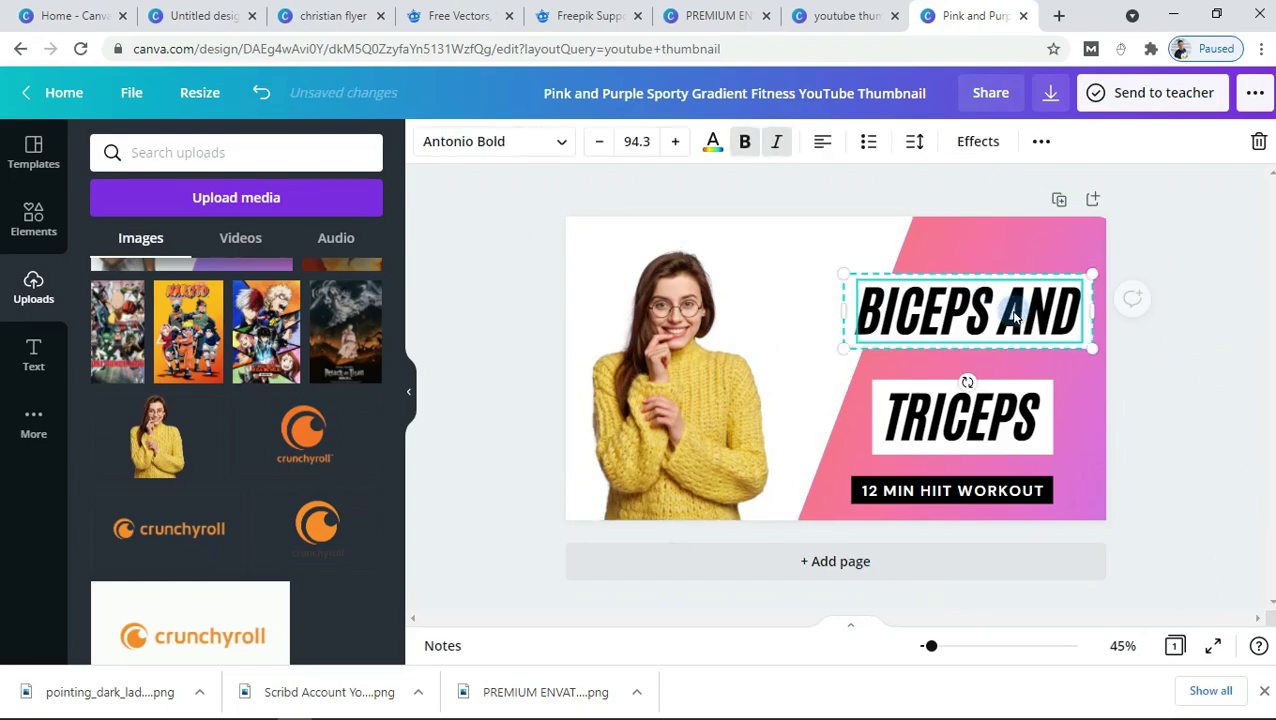
left_click(1078, 316)
key("BackSpace")
key("BackSpace")
key("BackSpace")
key("BackSpace")
key("BackSpace")
key("BackSpace")
key("BackSpace")
key("BackSpace")
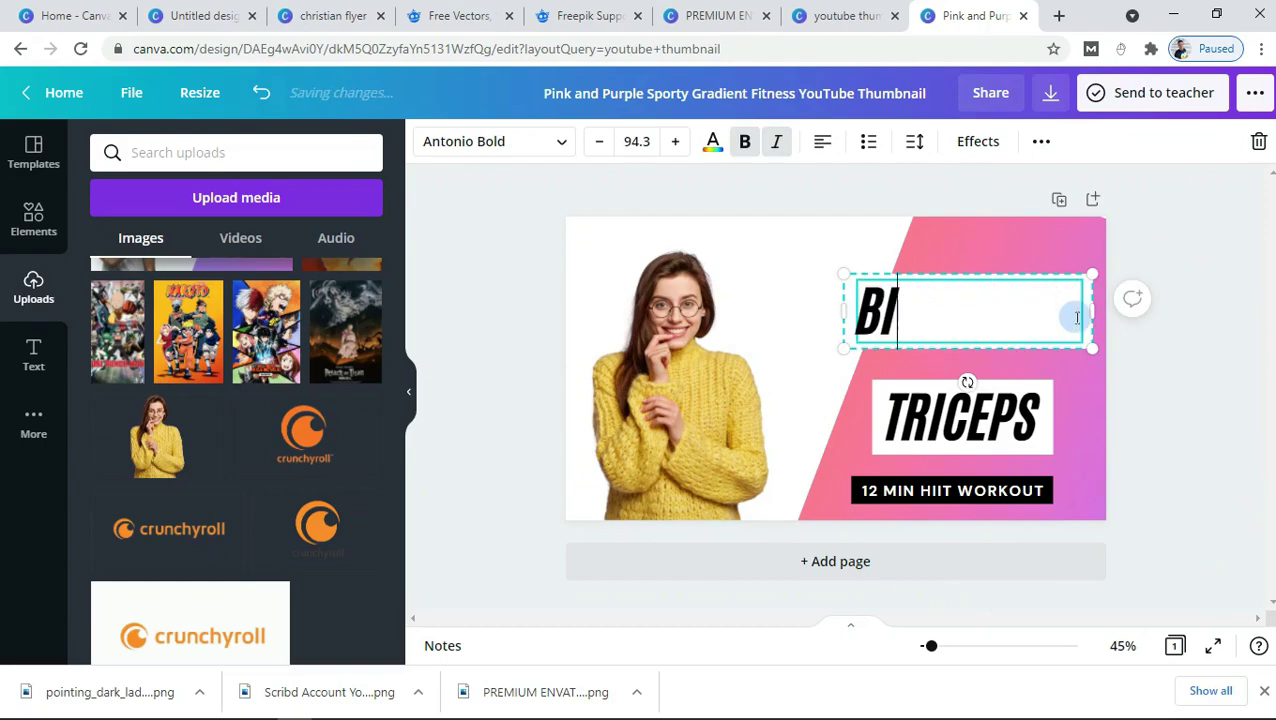
key("BackSpace")
key("BackSpace")
type("H")
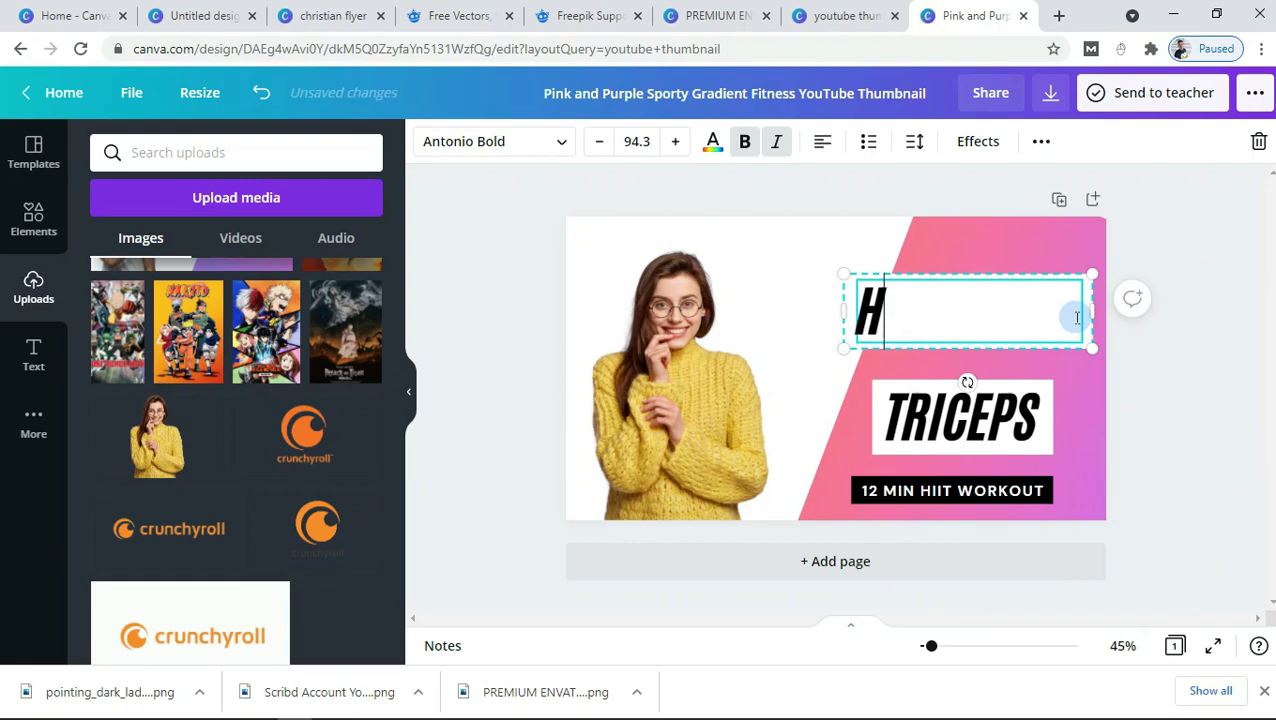
type("O")
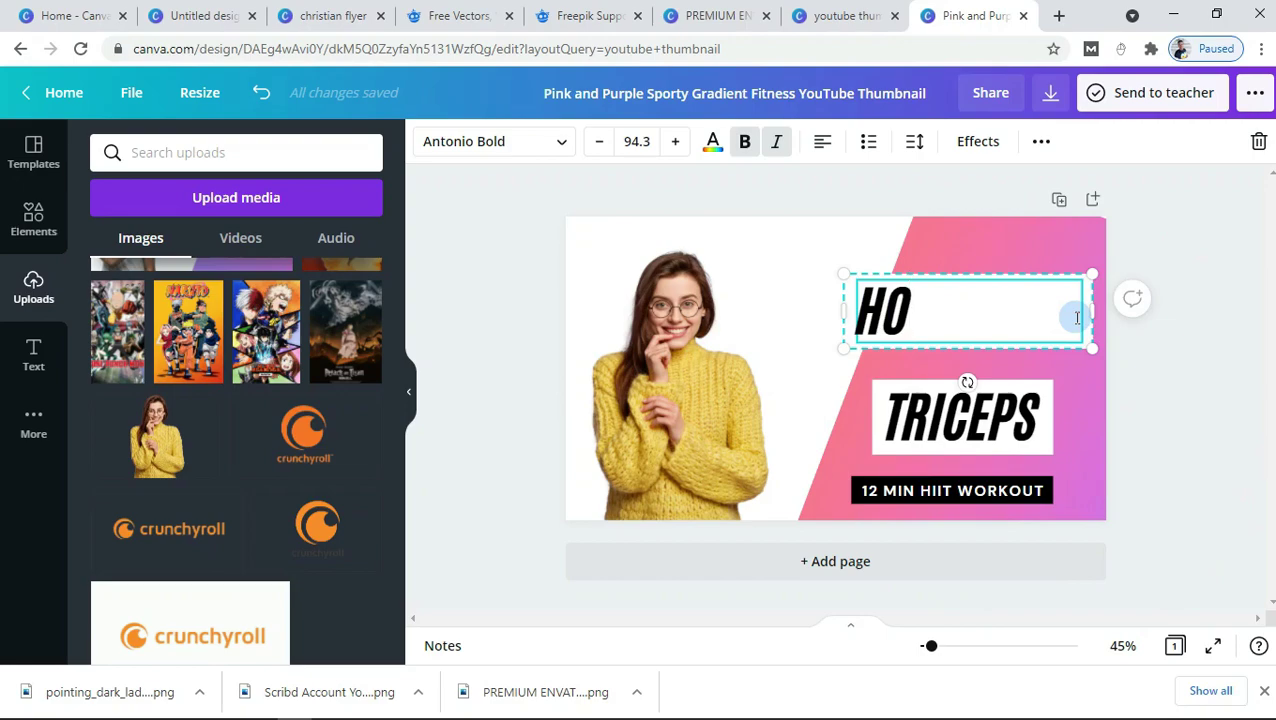
type("W T")
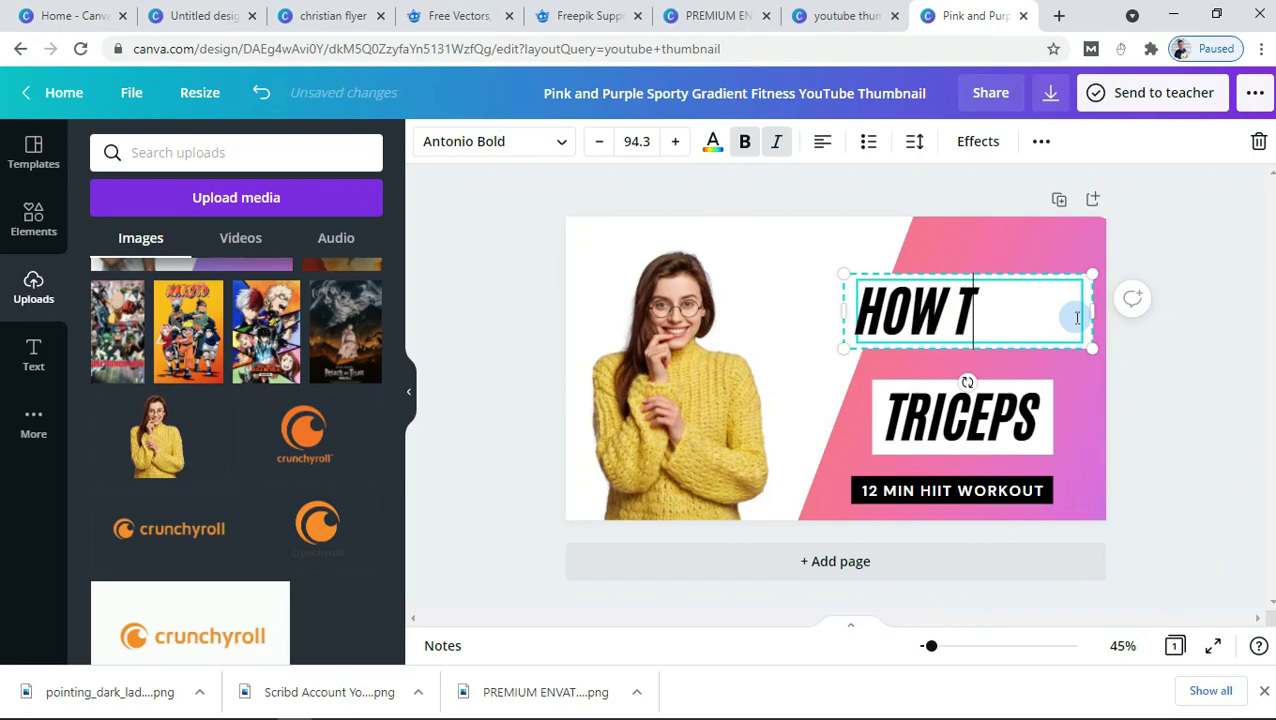
type("O BUI")
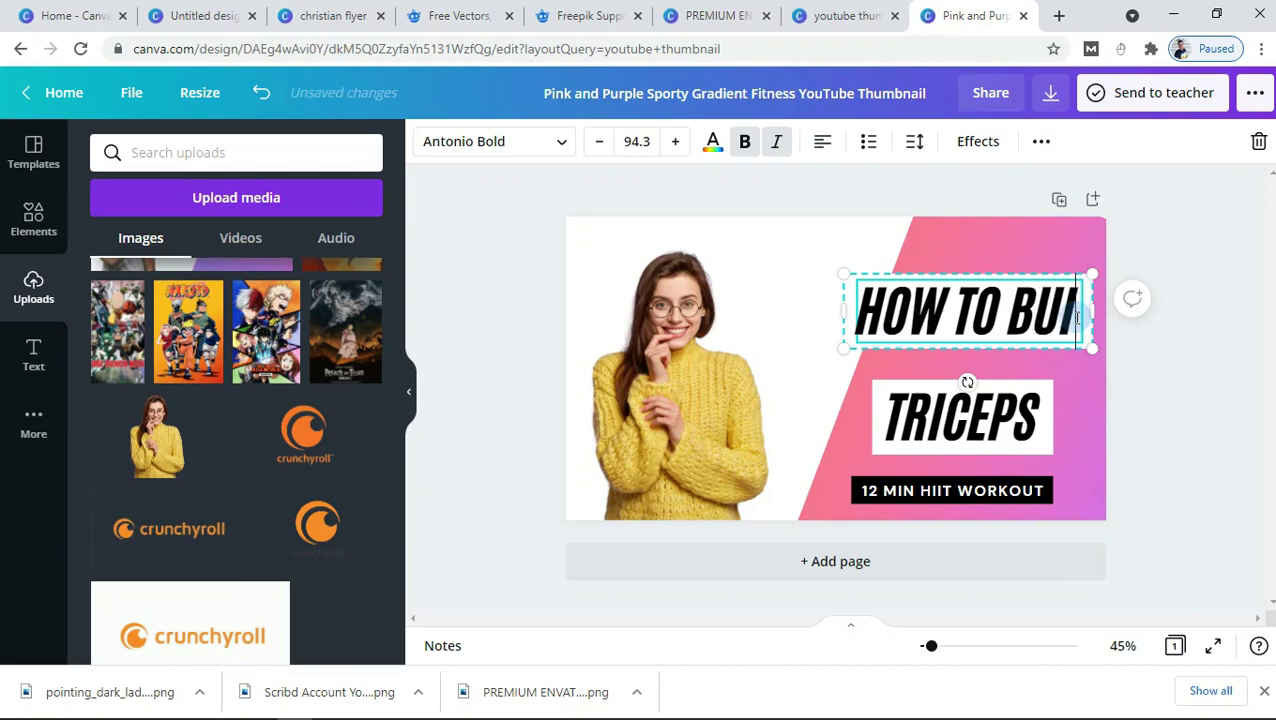
type("LD")
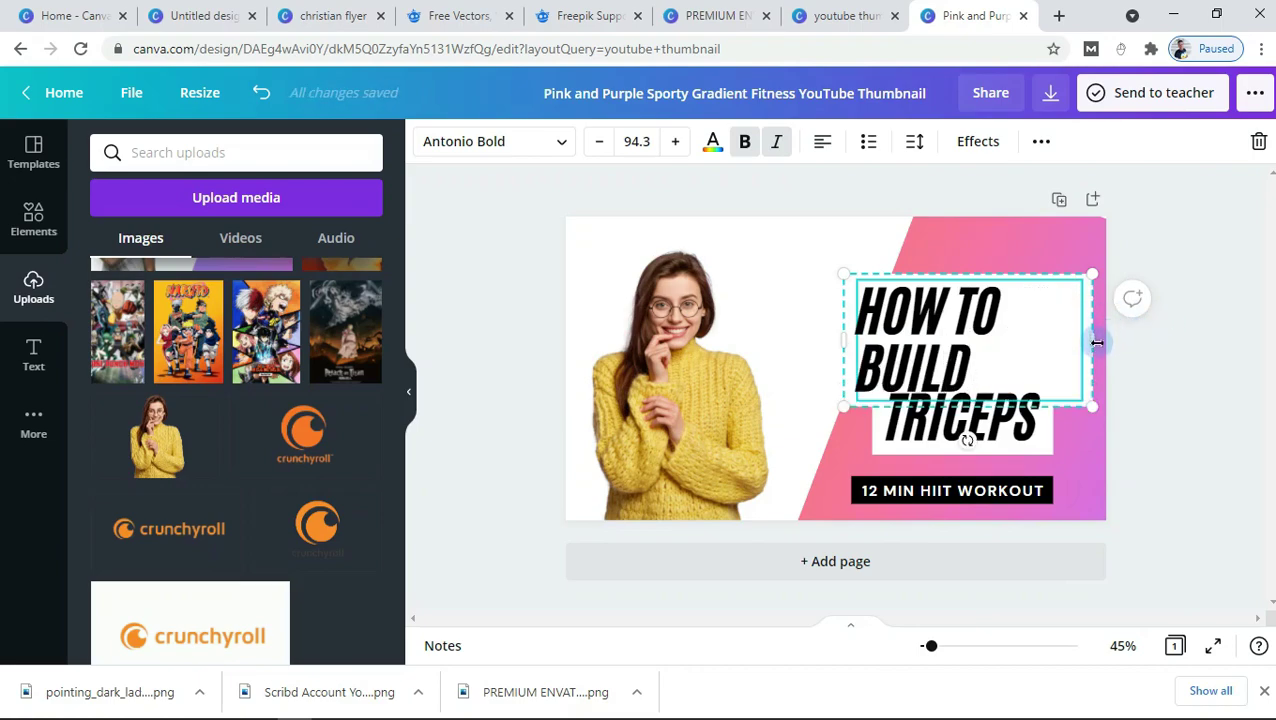
left_click_drag(1097, 343, 1147, 340)
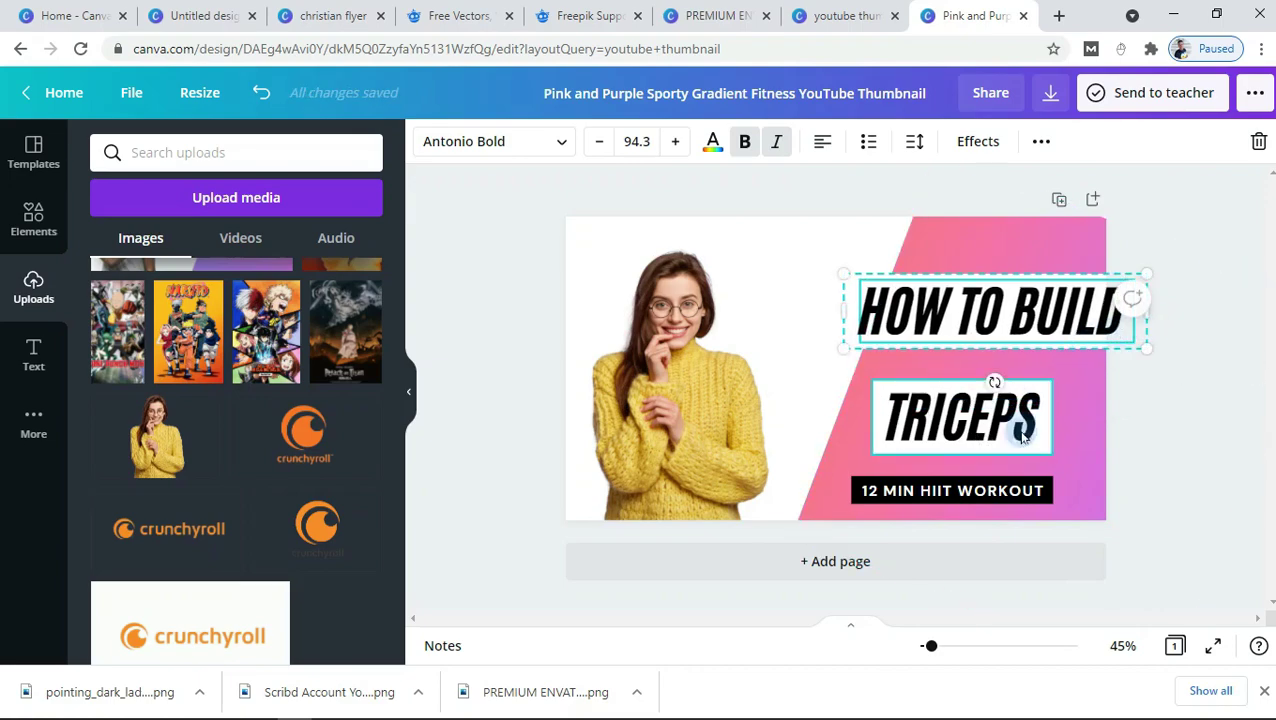
Replace the TRICEPS heading with "A WEBSITE" and widen its text box so it fits on one line
left_click(1022, 432)
left_click(1030, 418)
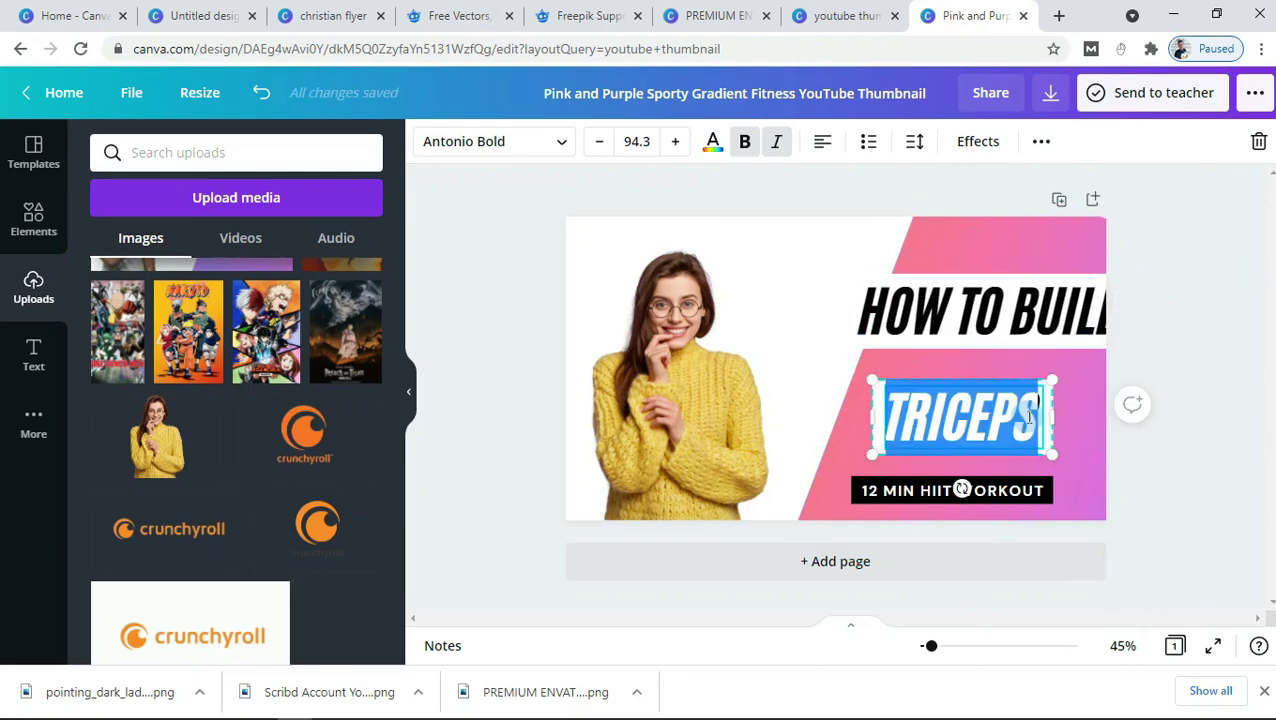
key("BackSpace")
type("A")
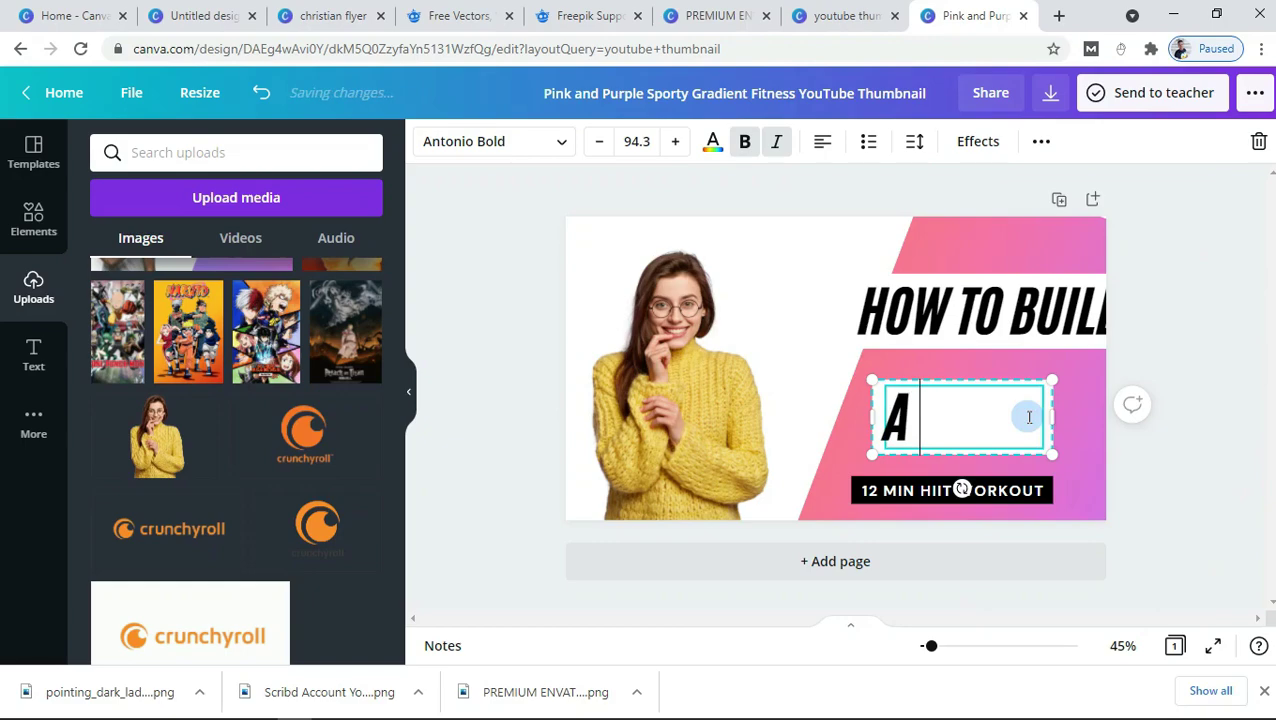
type(" WEBS")
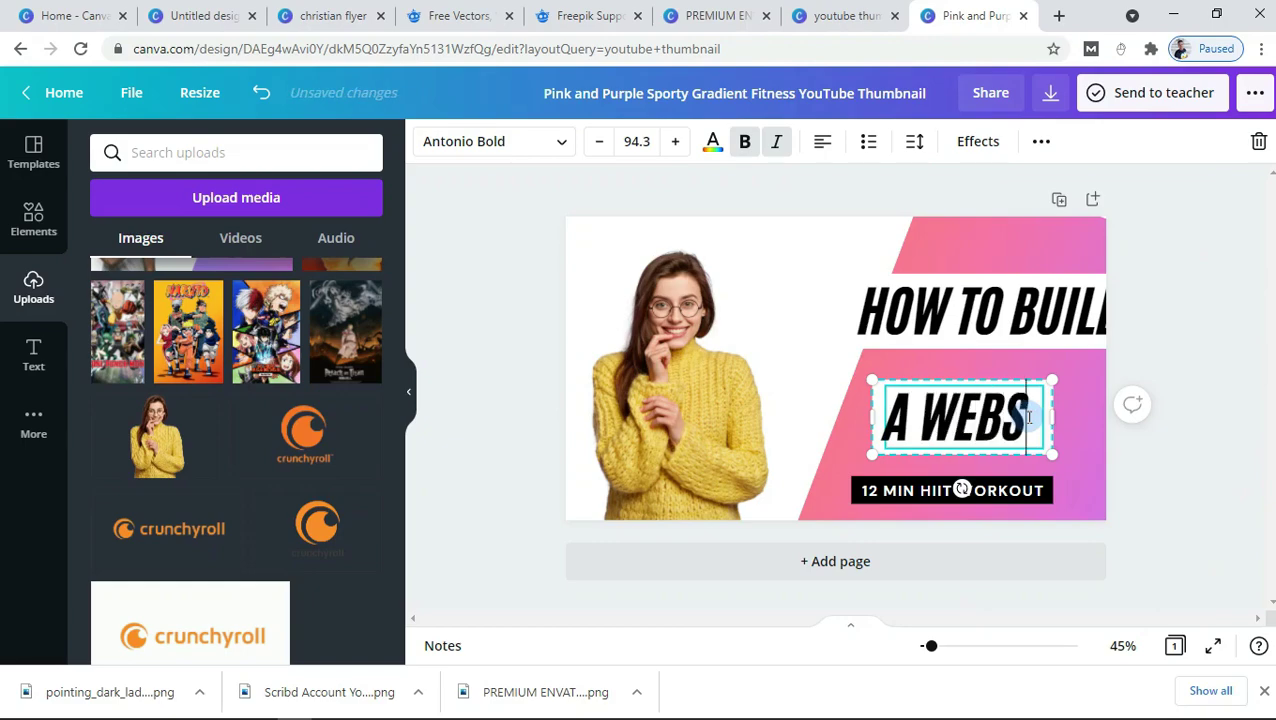
type("ITE")
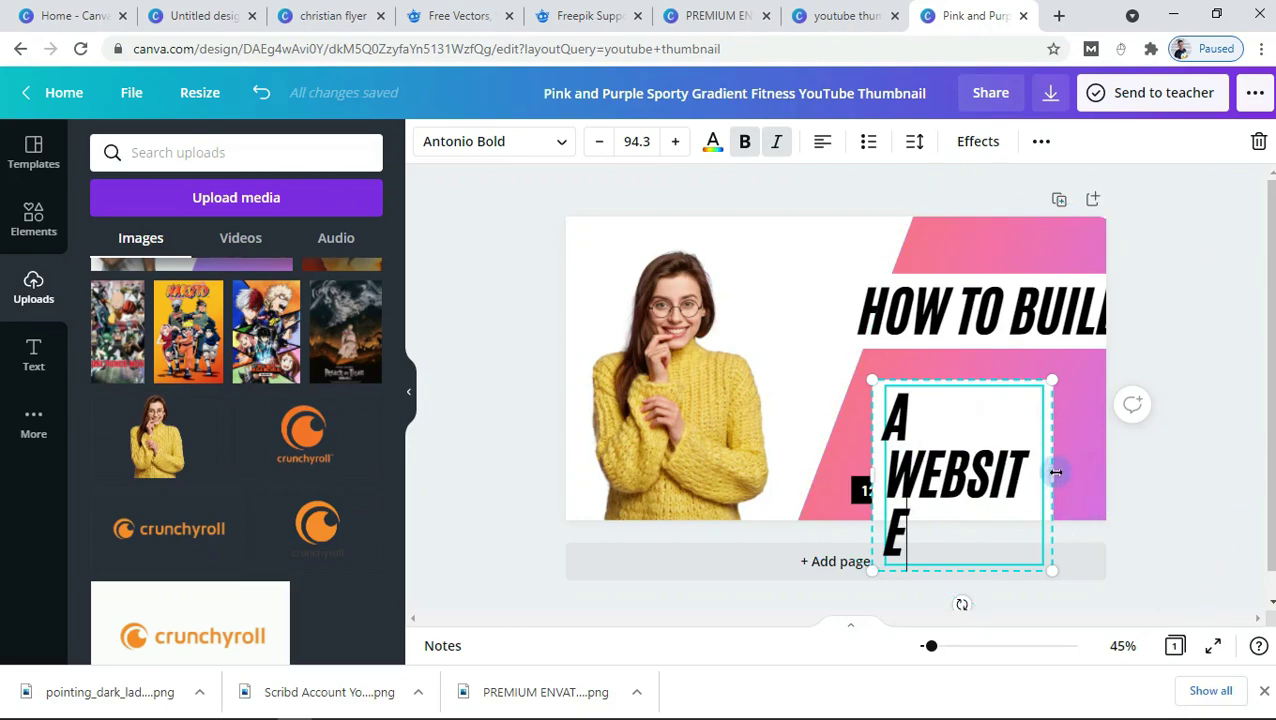
left_click_drag(1058, 472, 1116, 466)
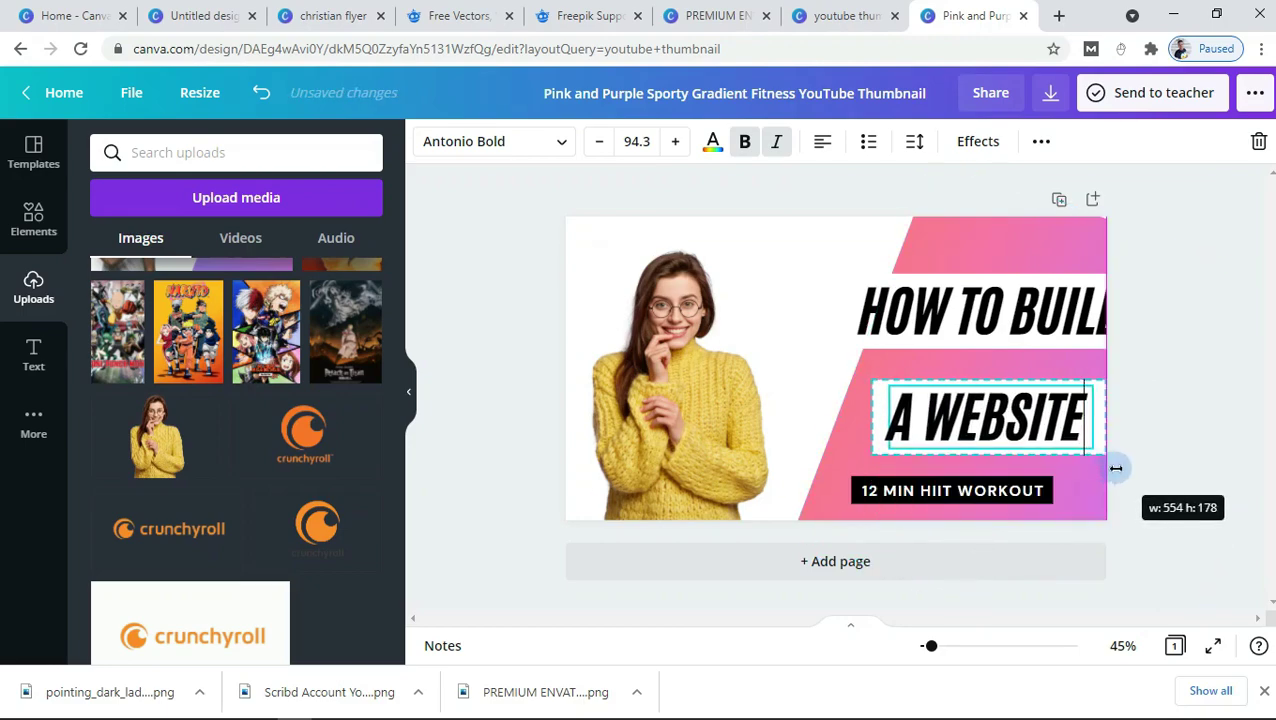
Shift the slanted gradient shape further left behind the two heading lines
left_click(980, 462)
left_click(978, 420)
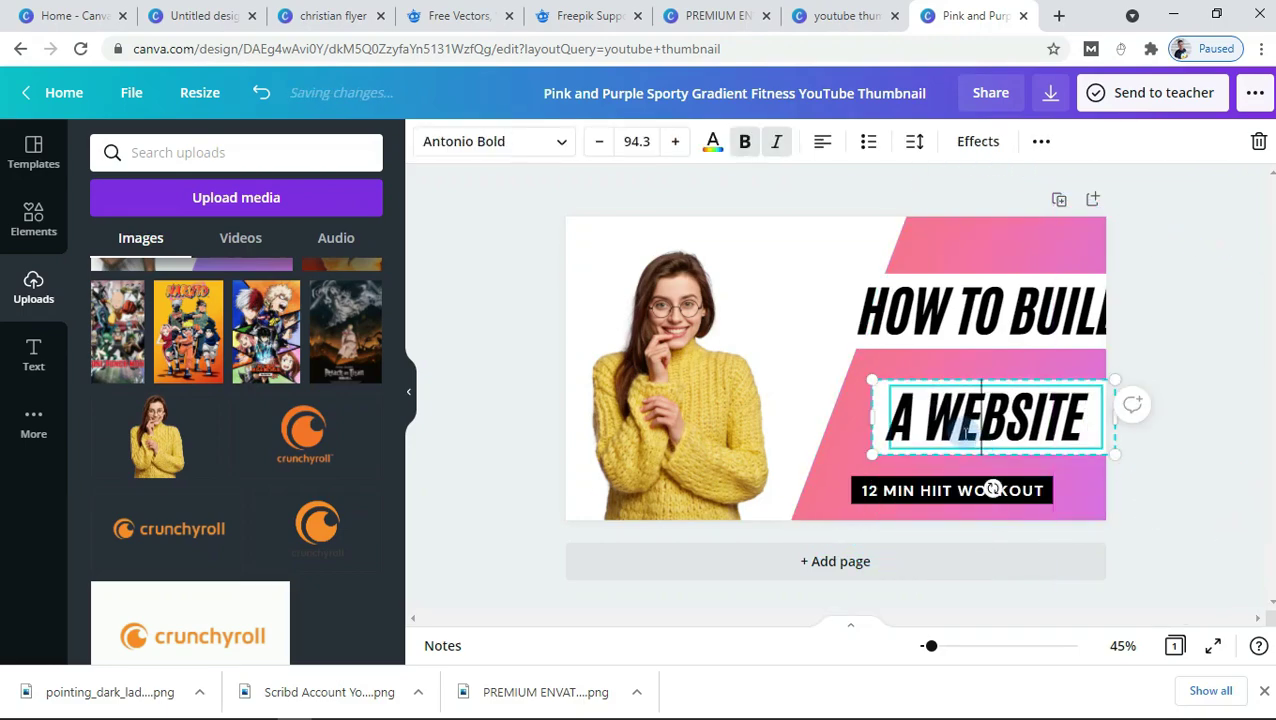
left_click(797, 397)
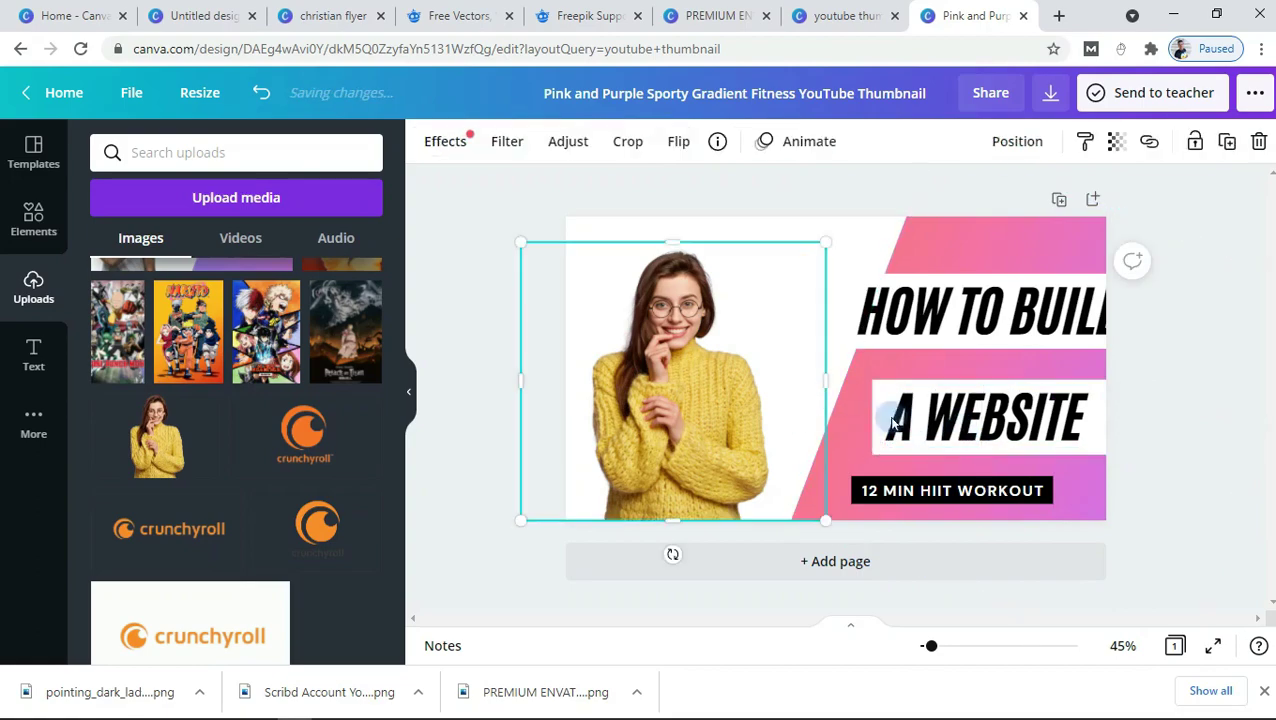
left_click(990, 466)
left_click(987, 428)
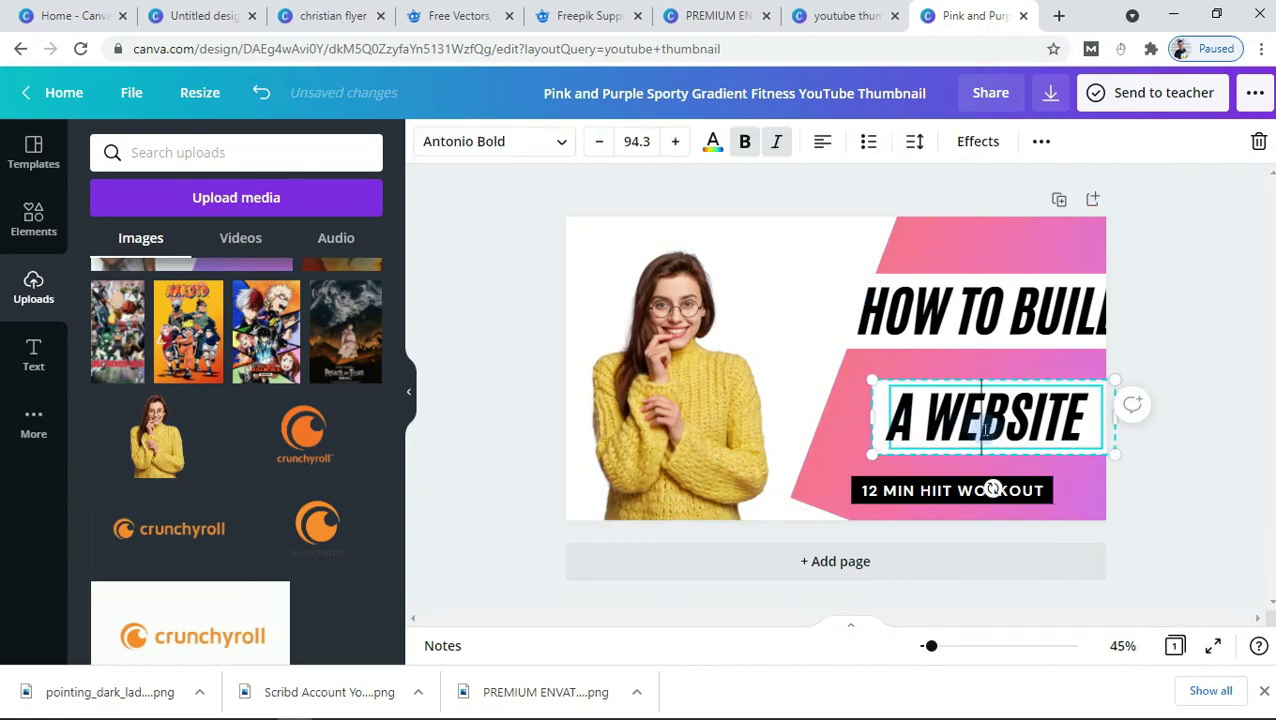
left_click_drag(981, 420, 963, 420)
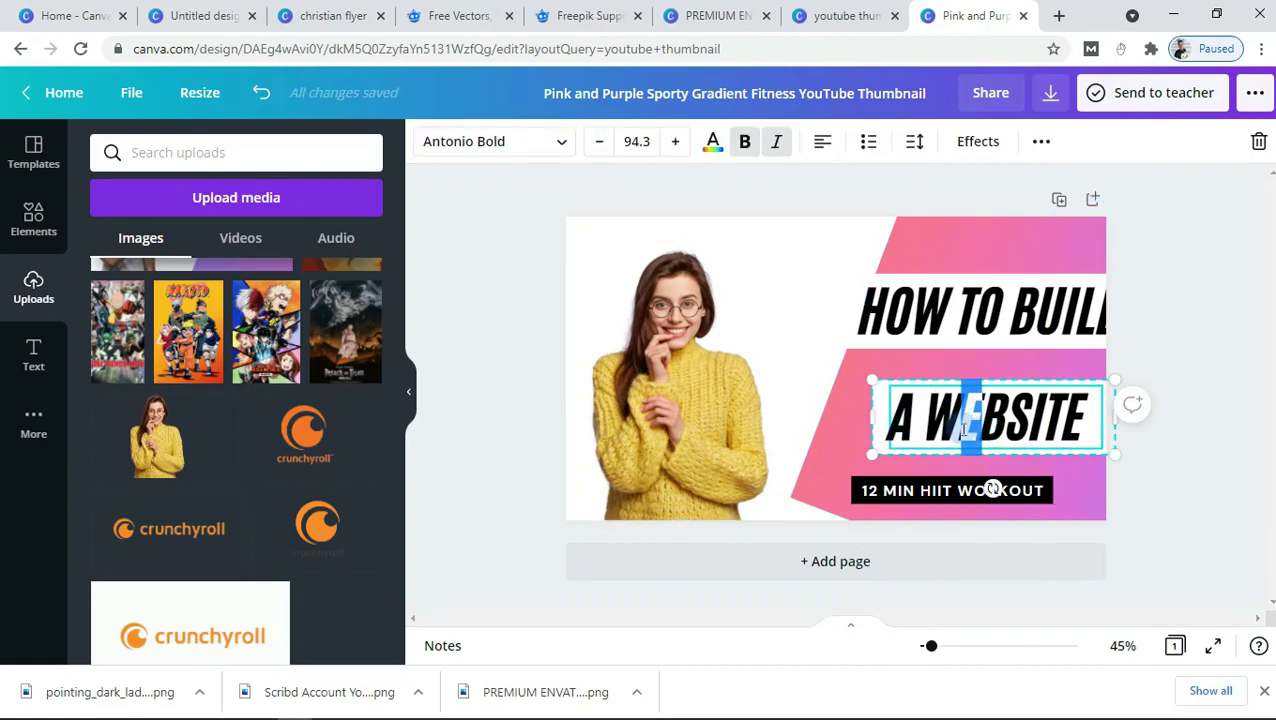
left_click(847, 286)
left_click(840, 224)
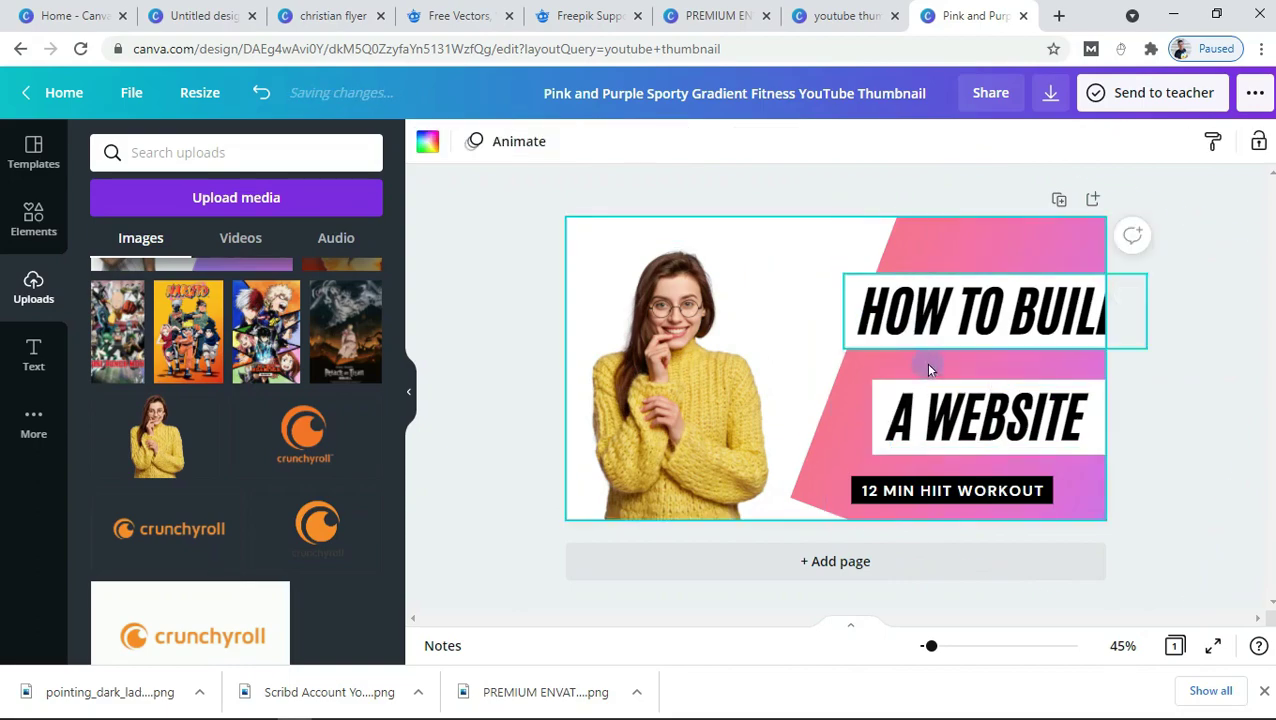
Move both heading lines left so they fit inside the thumbnail, and extend the A WEBSITE box on its left side
left_click_drag(950, 425, 910, 406)
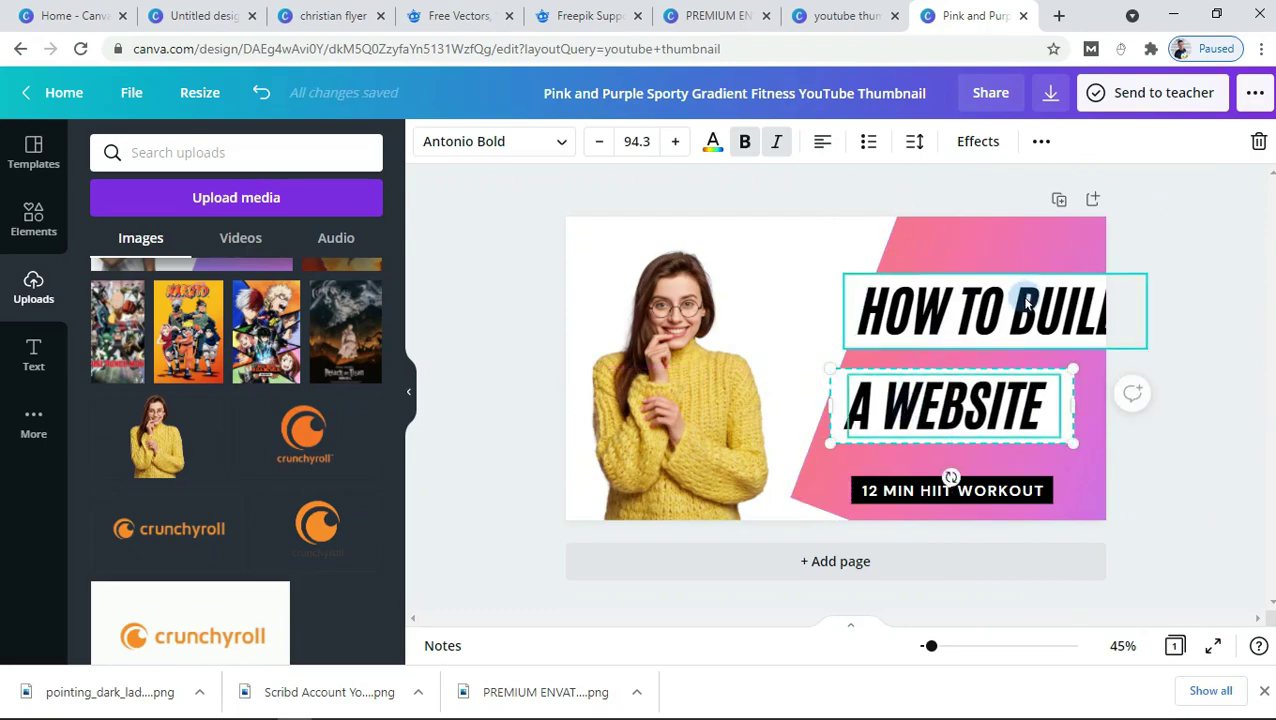
left_click_drag(1027, 300, 968, 296)
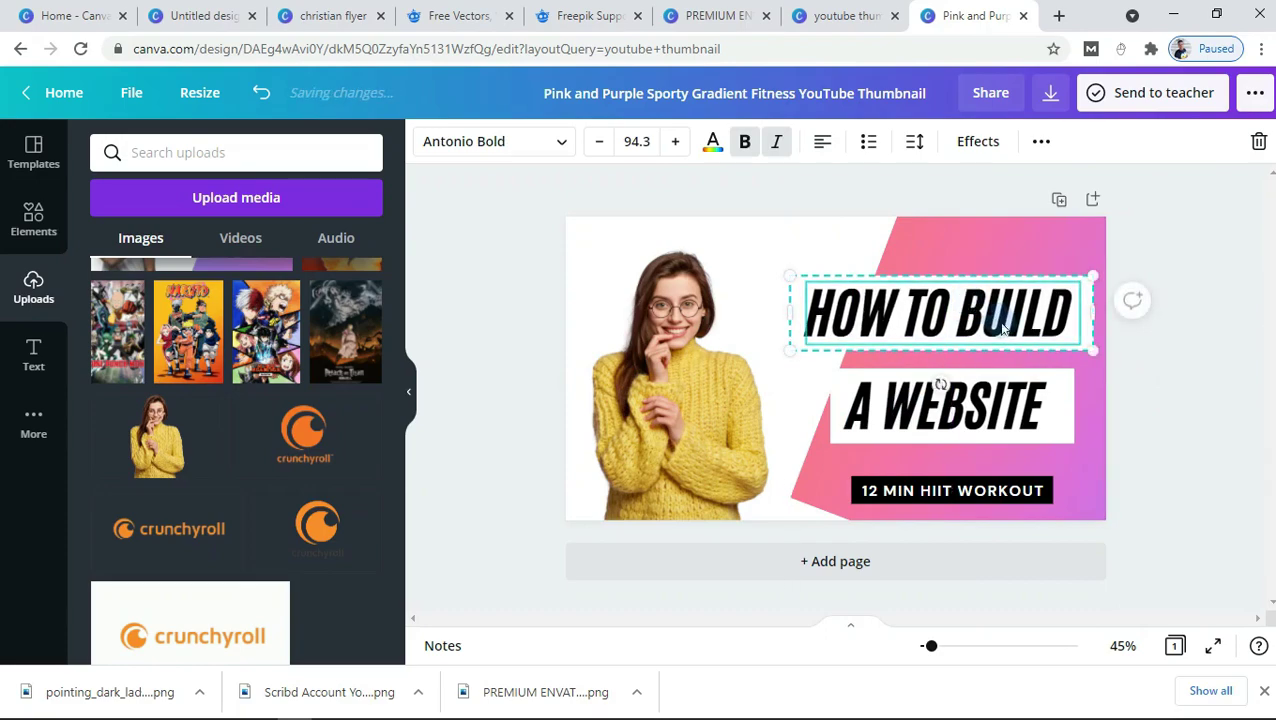
left_click(1012, 400)
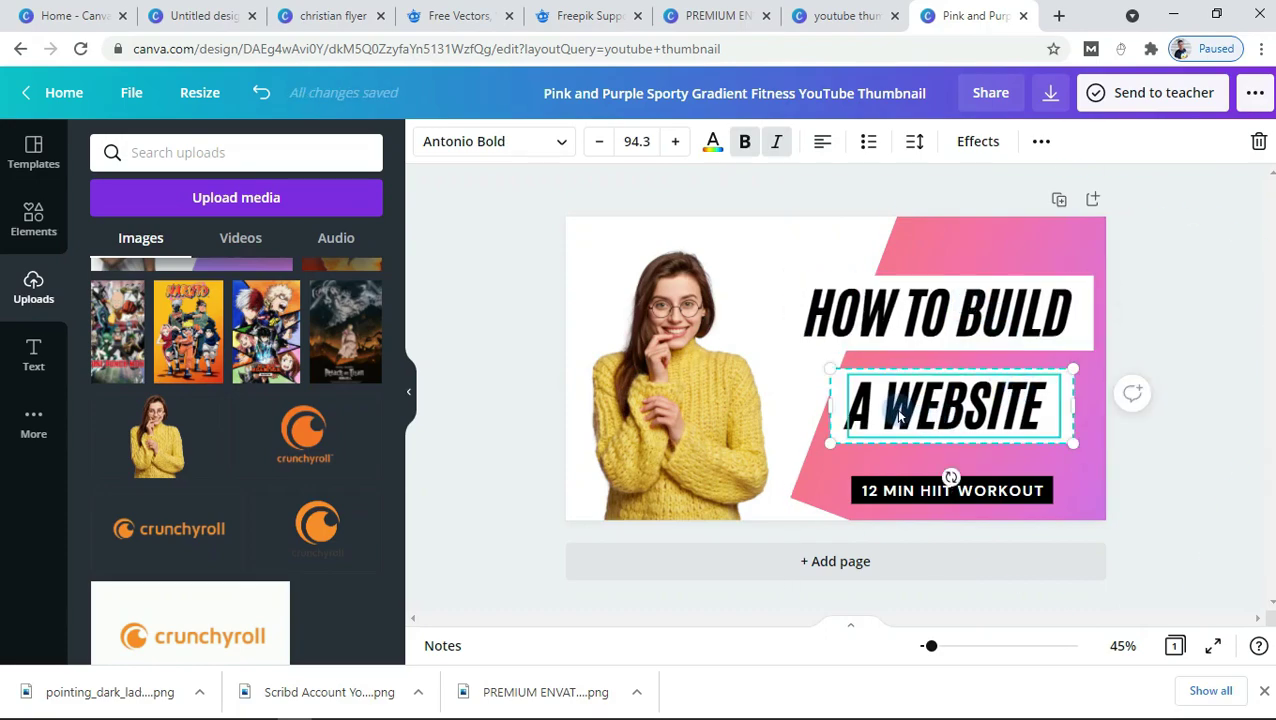
left_click_drag(822, 411, 800, 407)
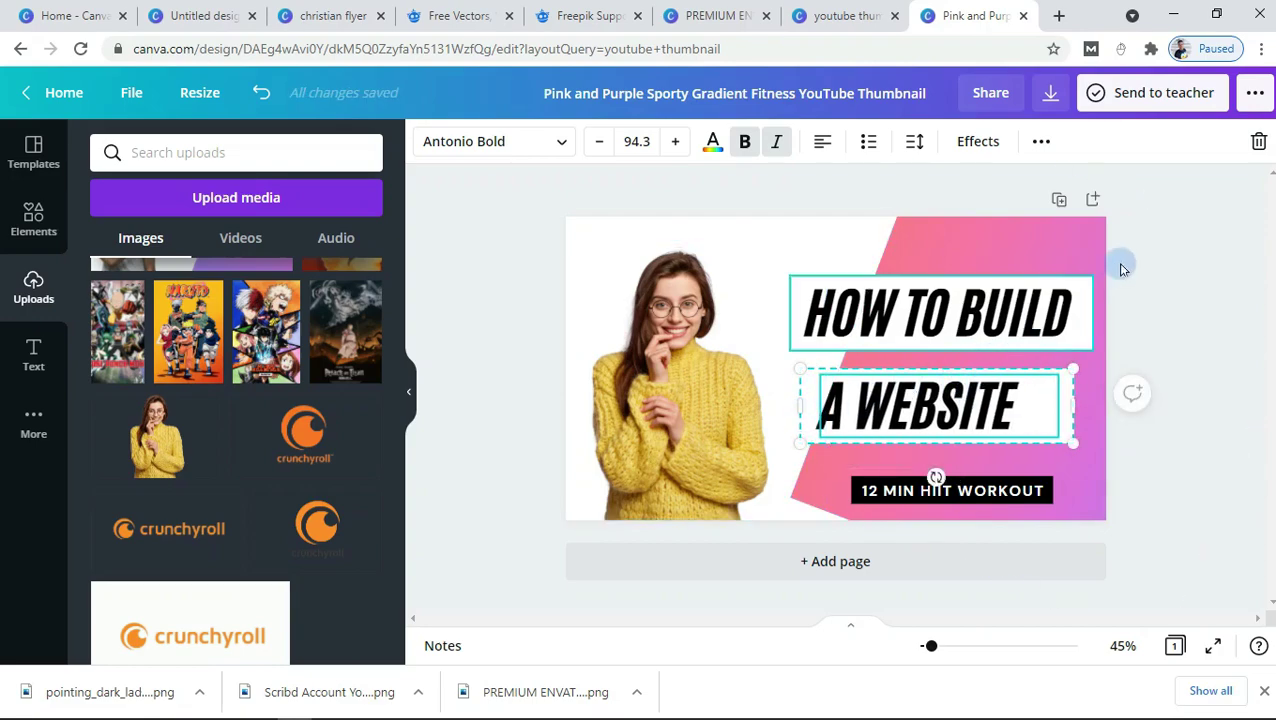
left_click(1163, 307)
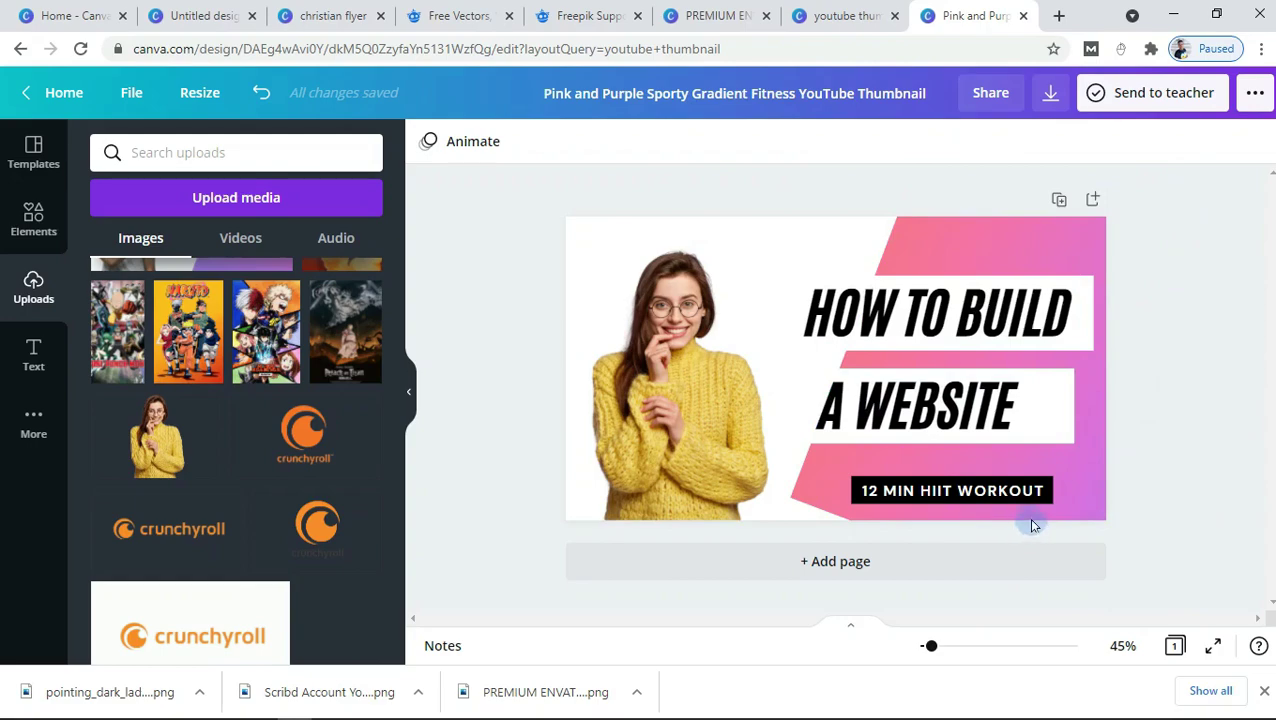
Move the gradient shape down until it covers the thumbnail's lower edge, and deselect it
left_click_drag(1073, 449, 1073, 484)
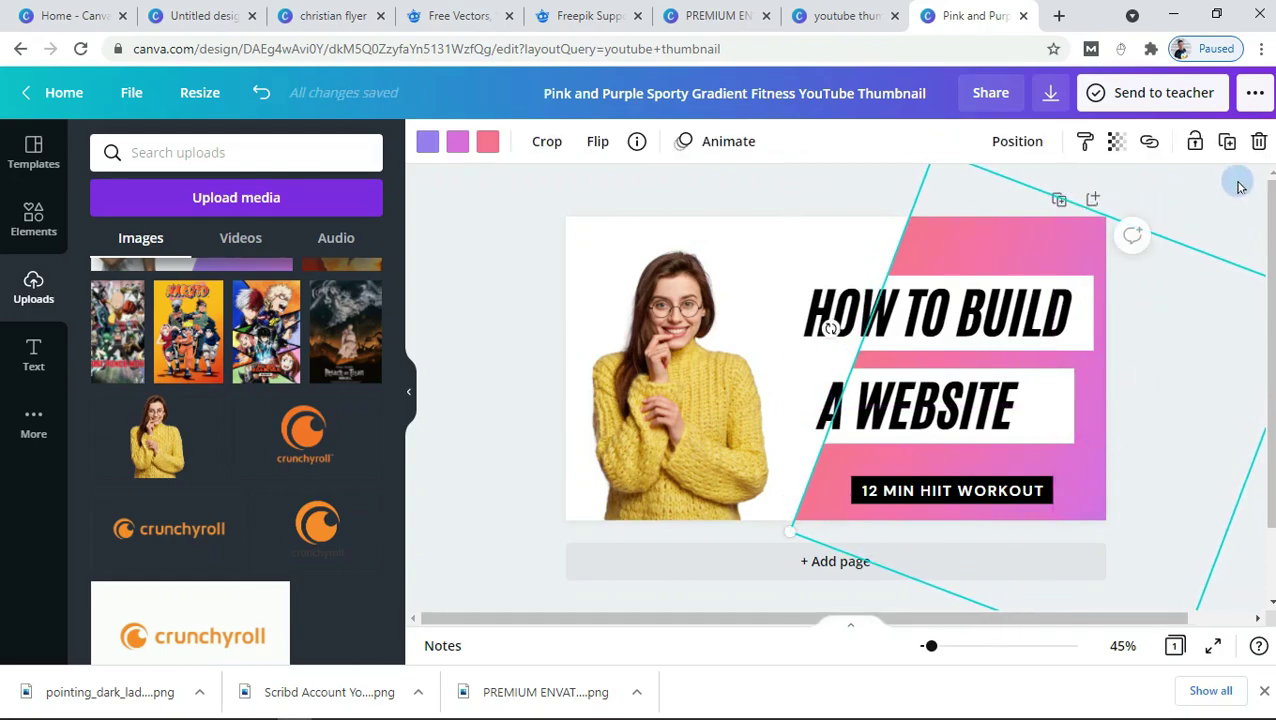
left_click(1232, 214)
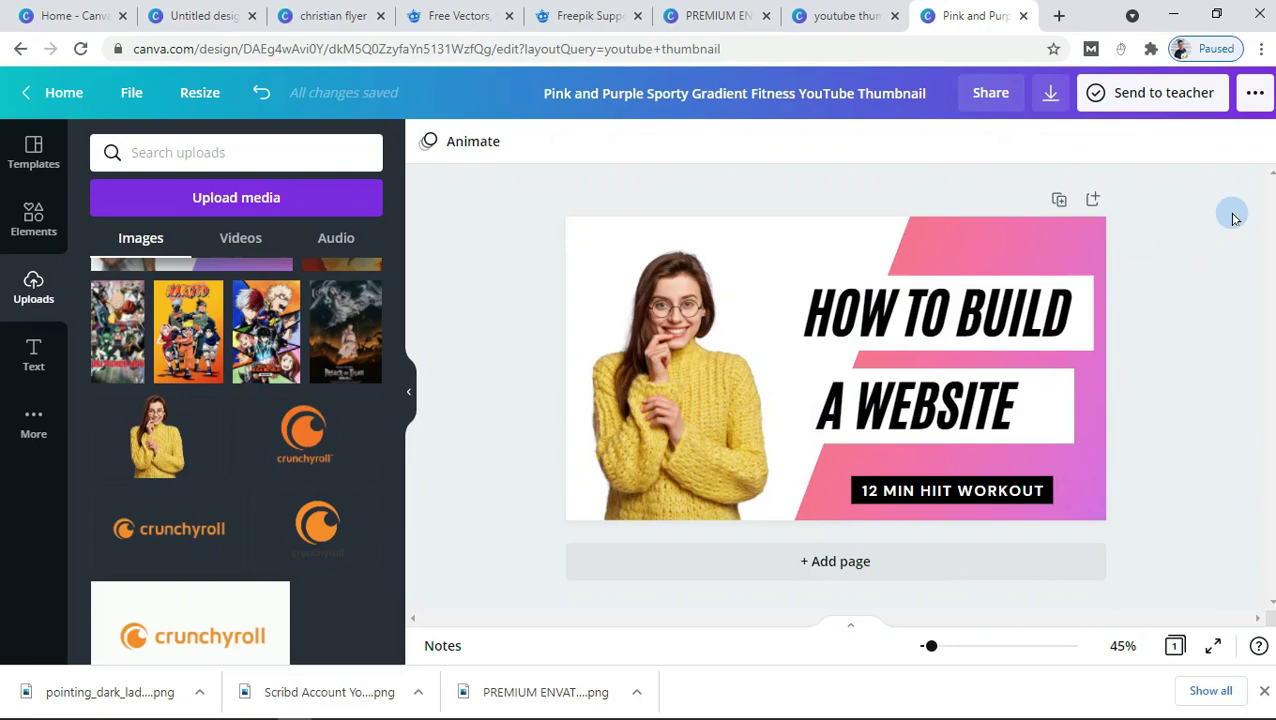
Replace the "12 MIN HIIT WORKOUT" caption with "FULL WEBSITE IN 5MIN" and widen its box to keep it on one line
left_click(1015, 491)
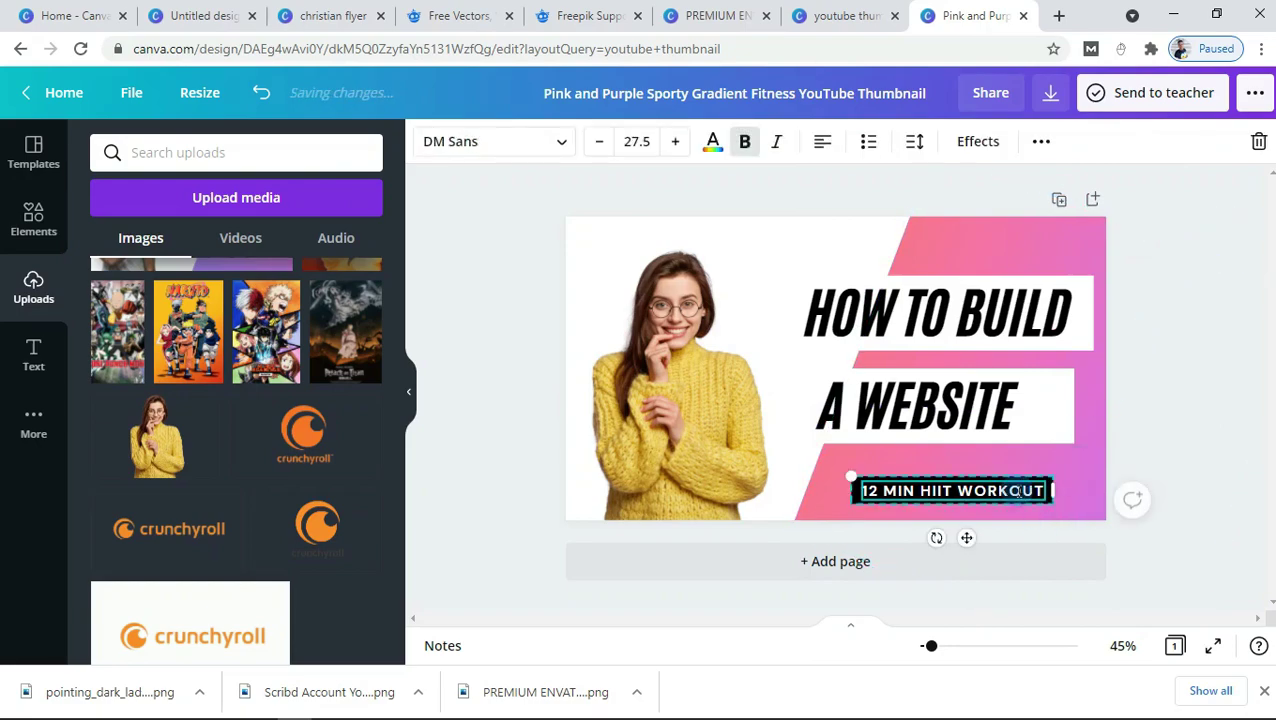
double_click(1017, 491)
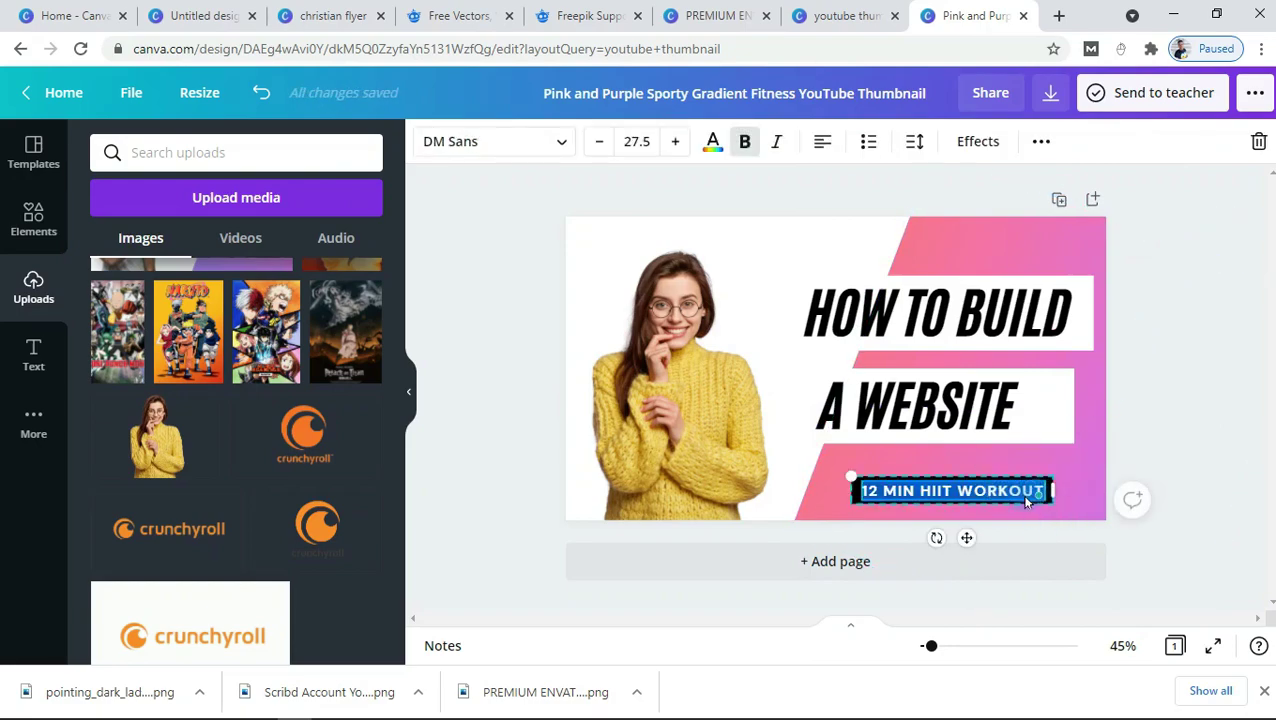
left_click(1038, 492)
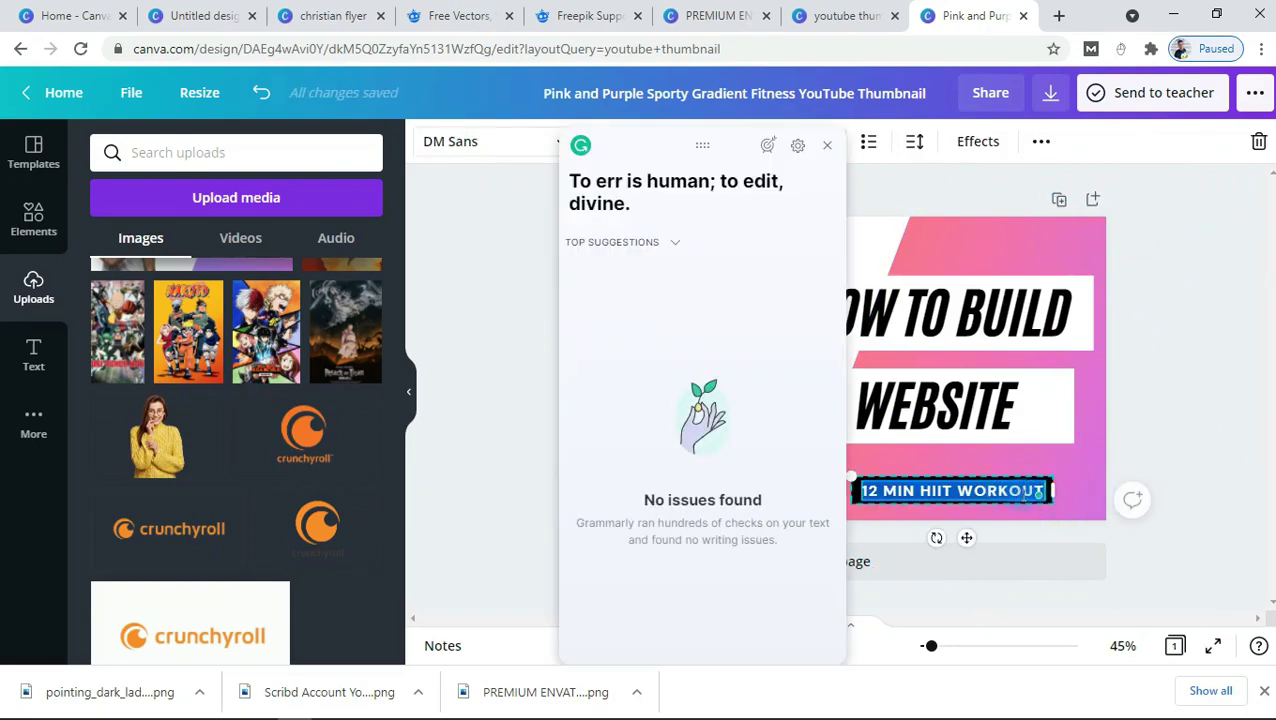
left_click(832, 146)
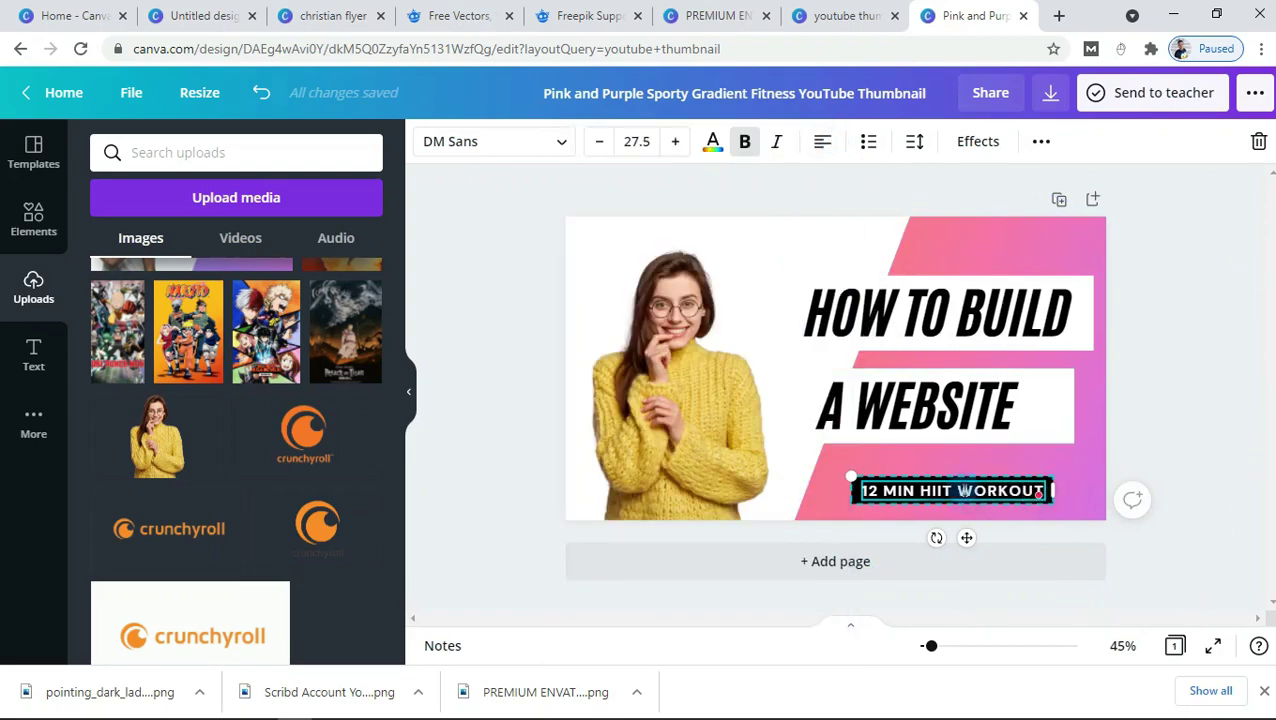
key("BackSpace")
key("BackSpace")
key("BackSpace")
key("BackSpace")
key("BackSpace")
key("BackSpace")
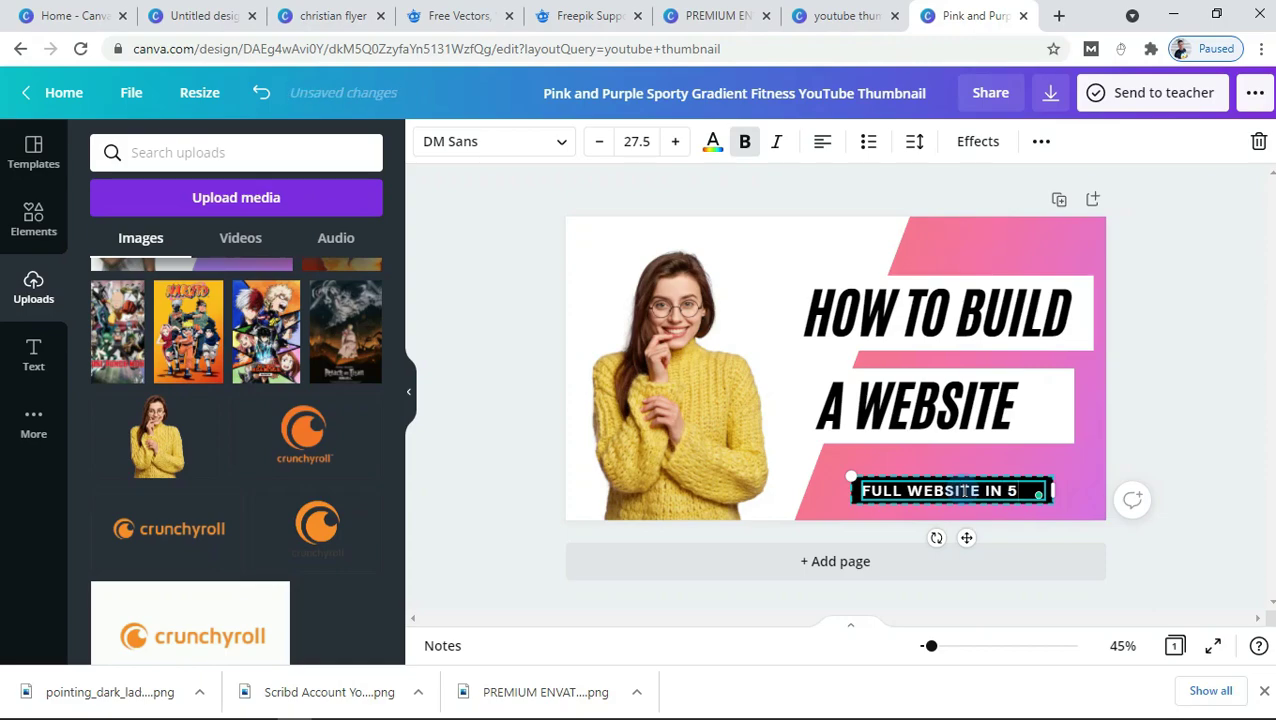
type("N")
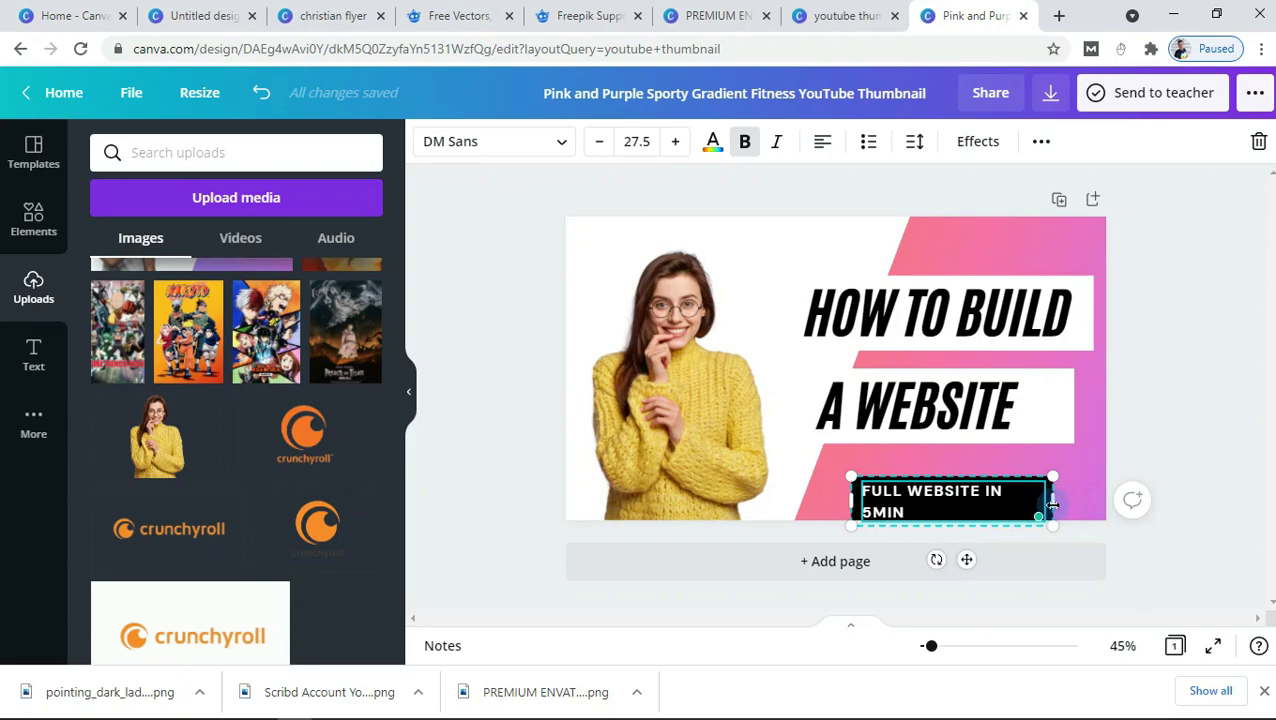
left_click_drag(1052, 502, 1078, 490)
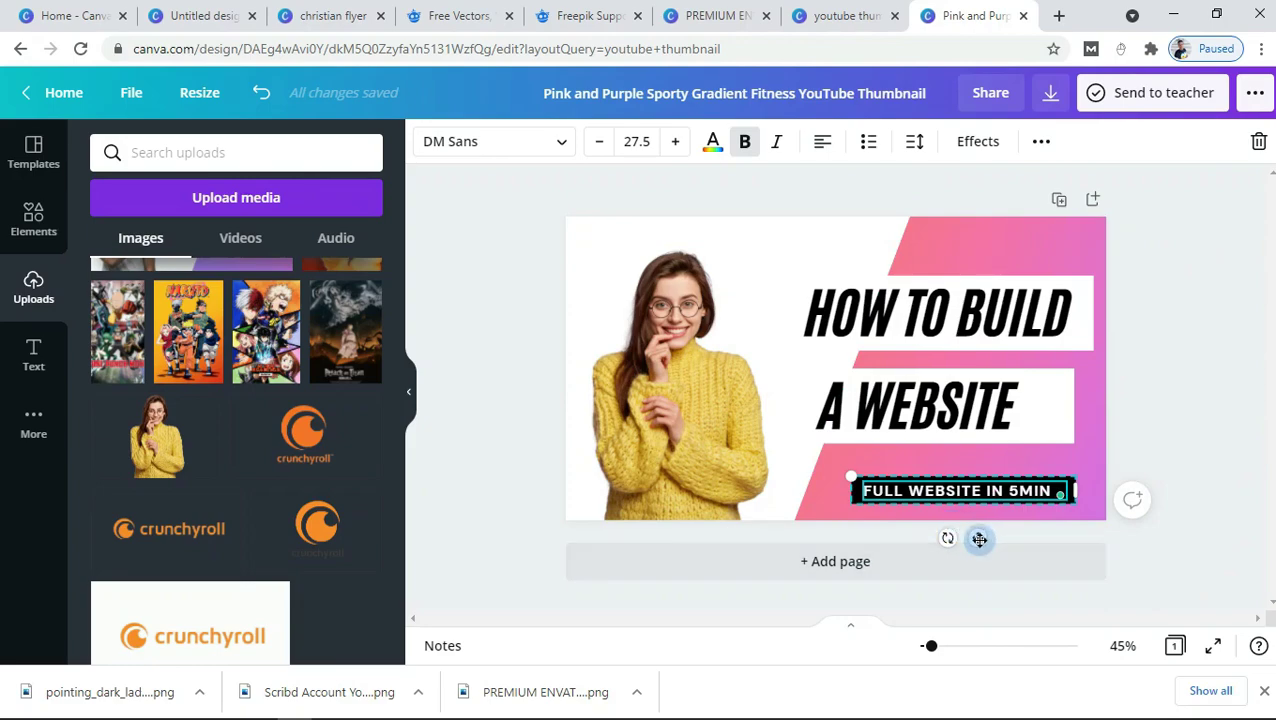
Move the black "FULL WEBSITE IN 5MIN" caption above the woman's head, flush with the thumbnail's left edge
left_click_drag(978, 537, 697, 297)
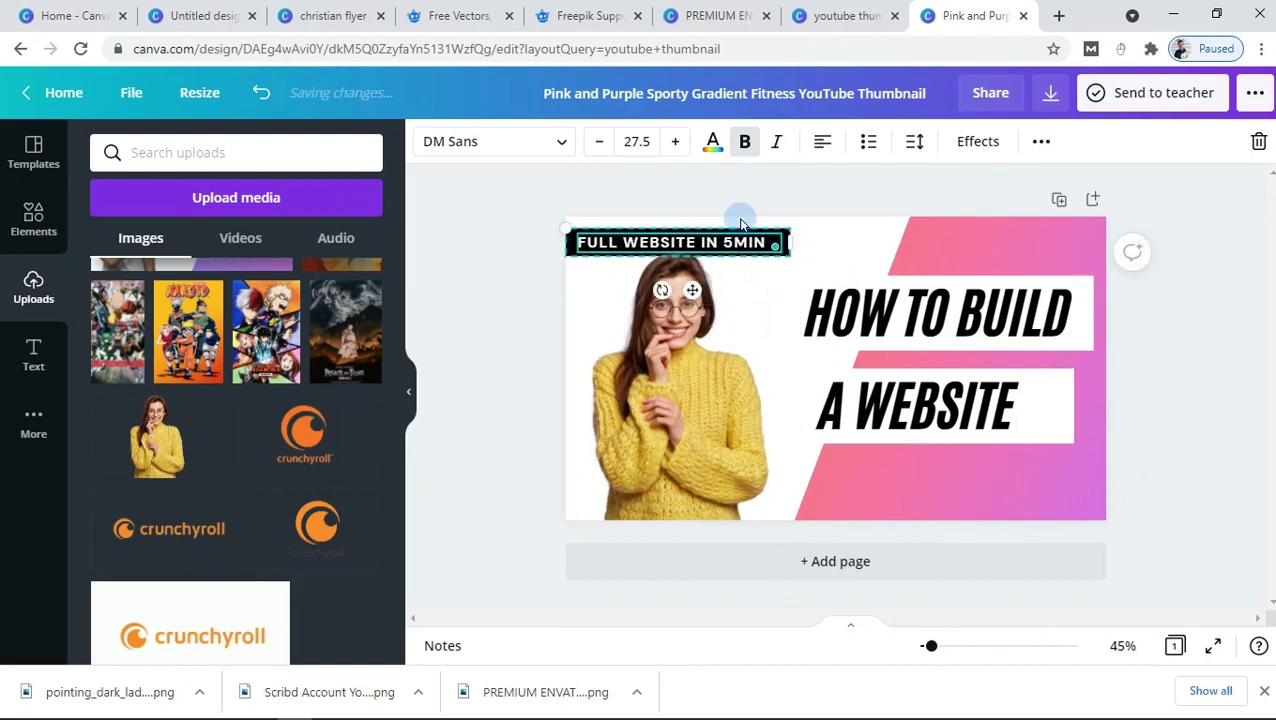
left_click(775, 350)
left_click(868, 246)
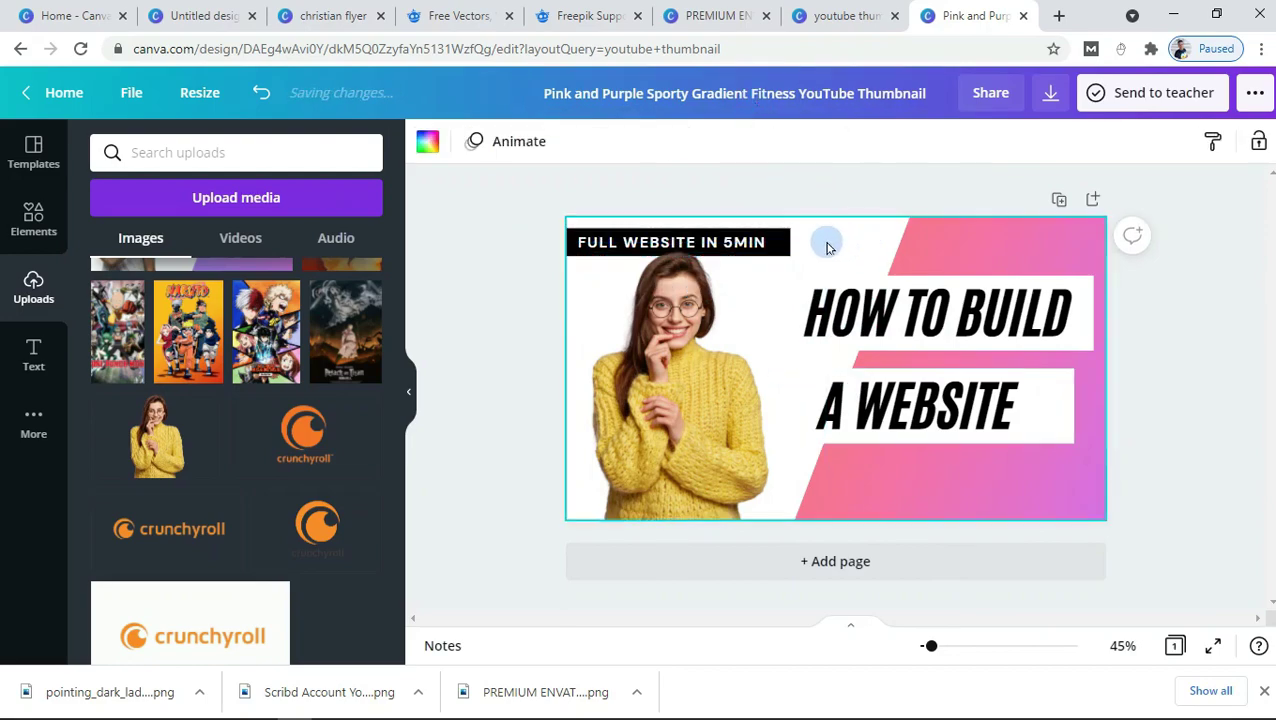
Nudge the black "FULL WEBSITE IN 5MIN" caption up to just below the thumbnail's upper edge, and deselect it
left_click(781, 241)
key("Up")
key("Up")
key("Up")
key("Up")
key("Up")
key("Up")
key("Up")
key("Up")
key("Up")
key("Up")
key("Up")
key("Up")
key("Up")
key("Up")
key("Up")
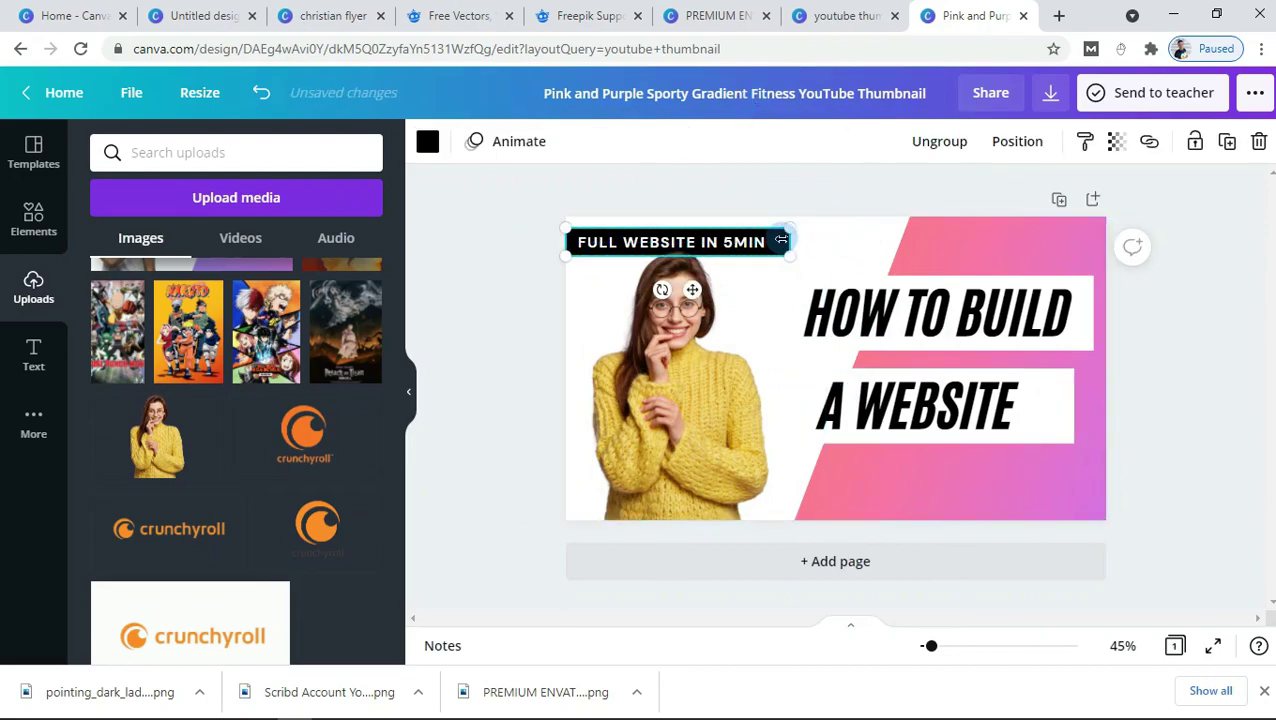
key("Up")
key("Up")
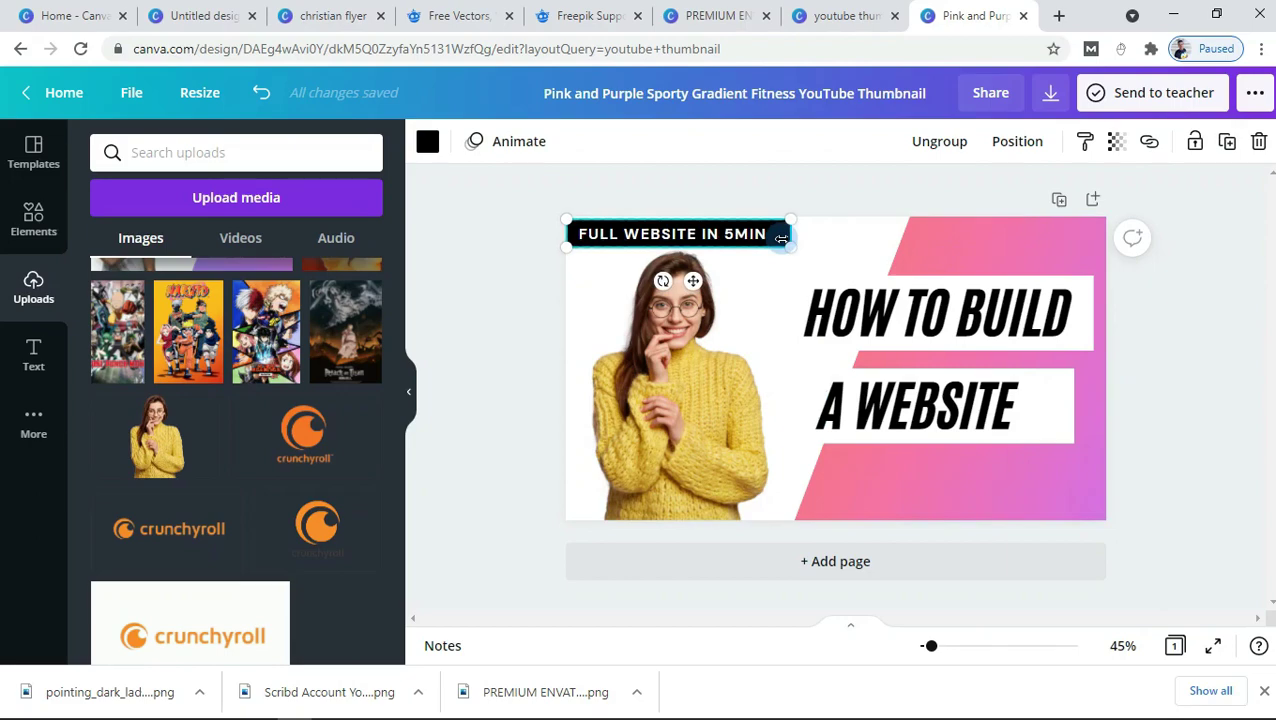
left_click(766, 284)
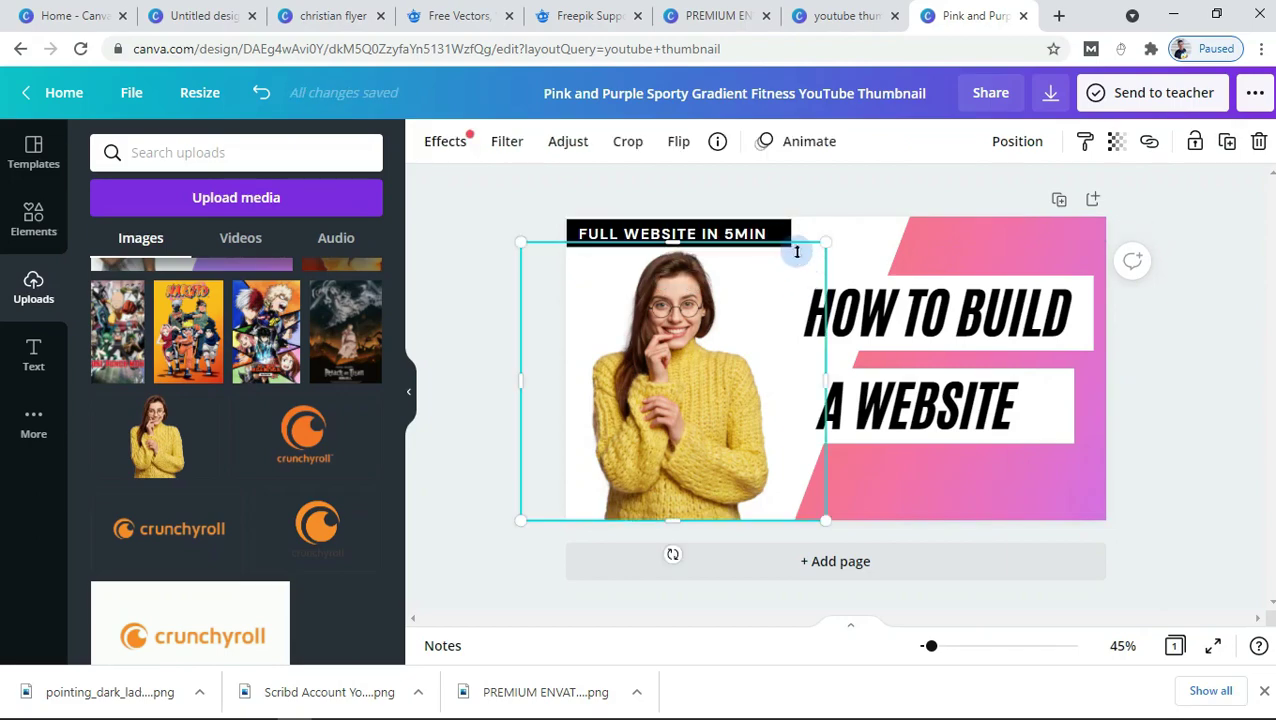
double_click(770, 227)
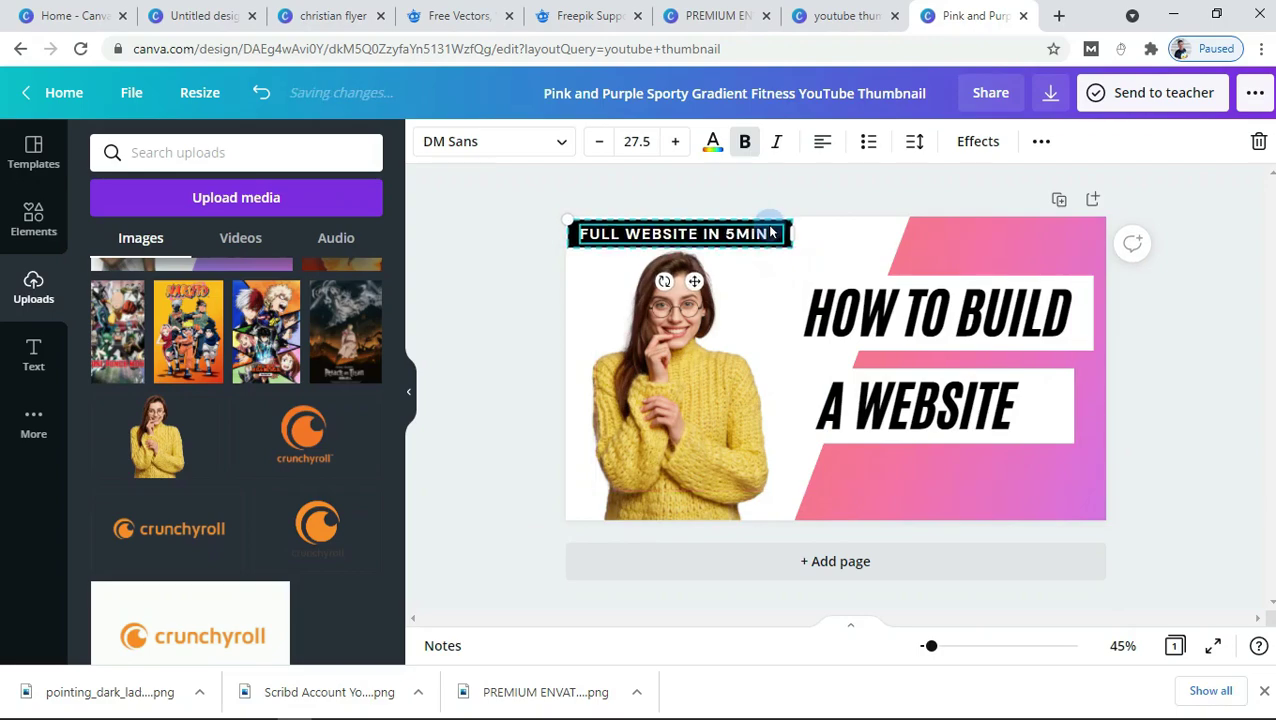
left_click(826, 251)
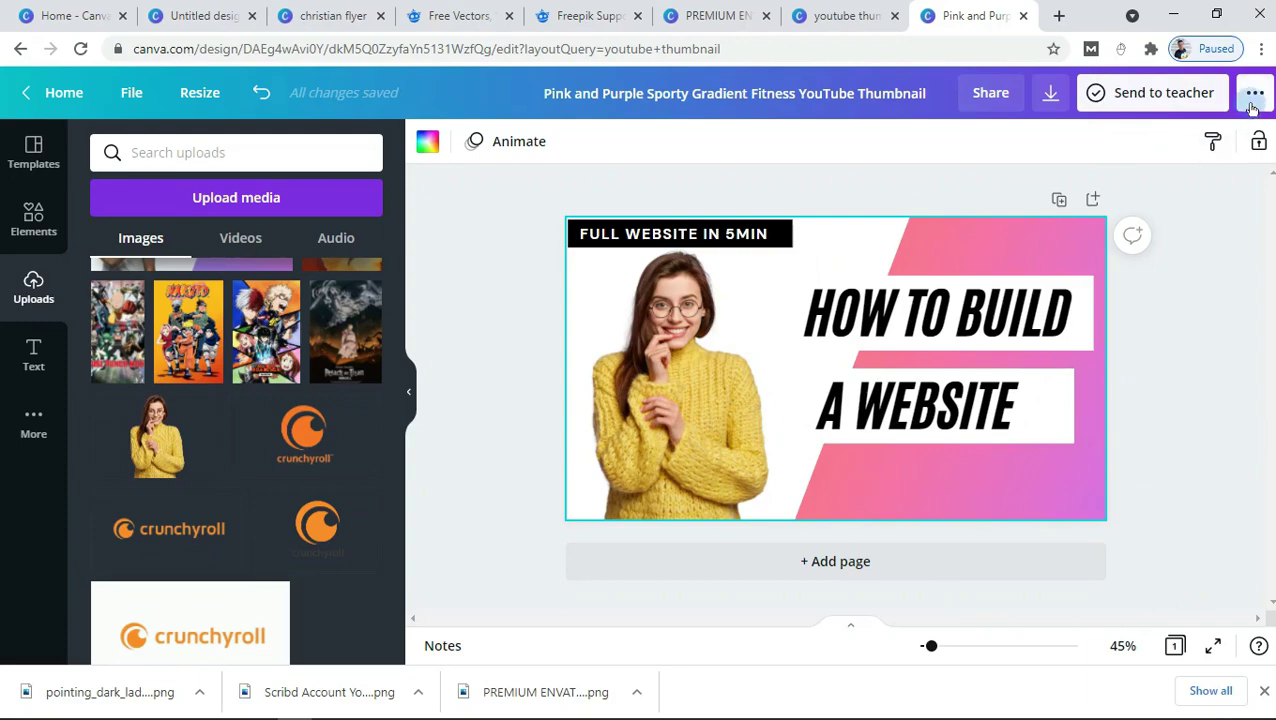
Download the thumbnail as a PNG at size 1 (1280 × 720 px), and dismiss the download confirmation
left_click(1049, 100)
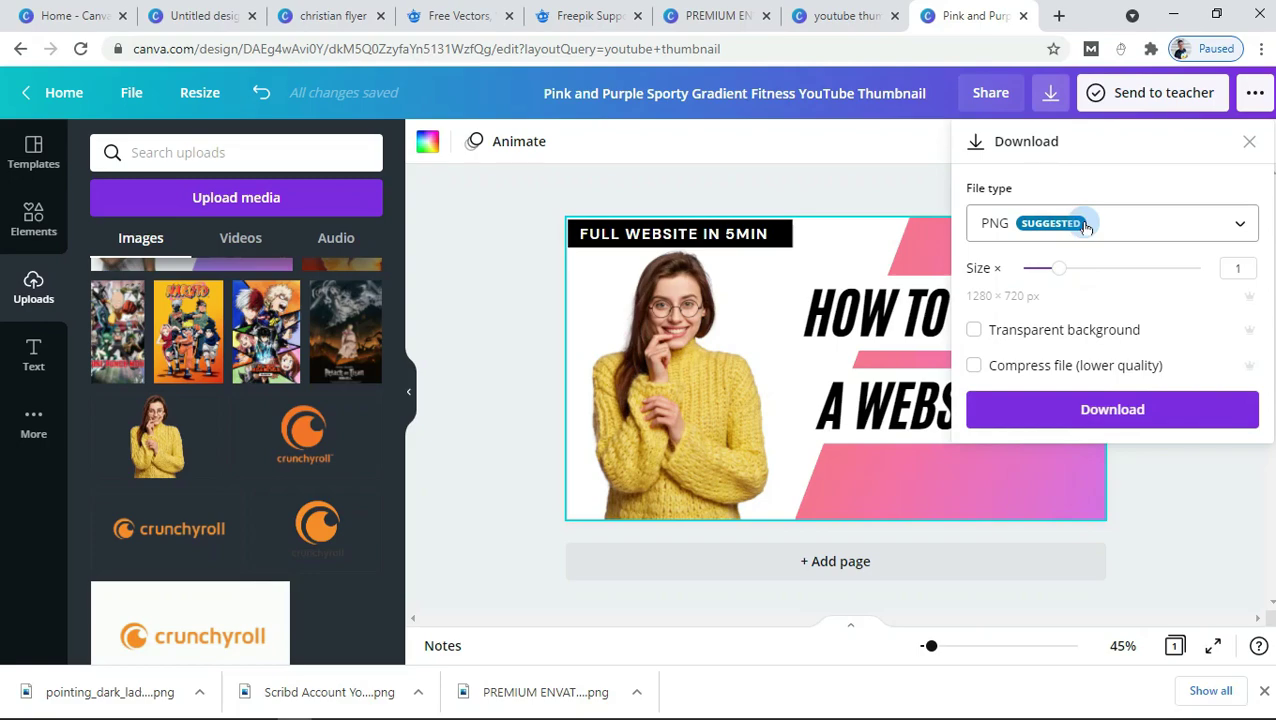
left_click(1123, 408)
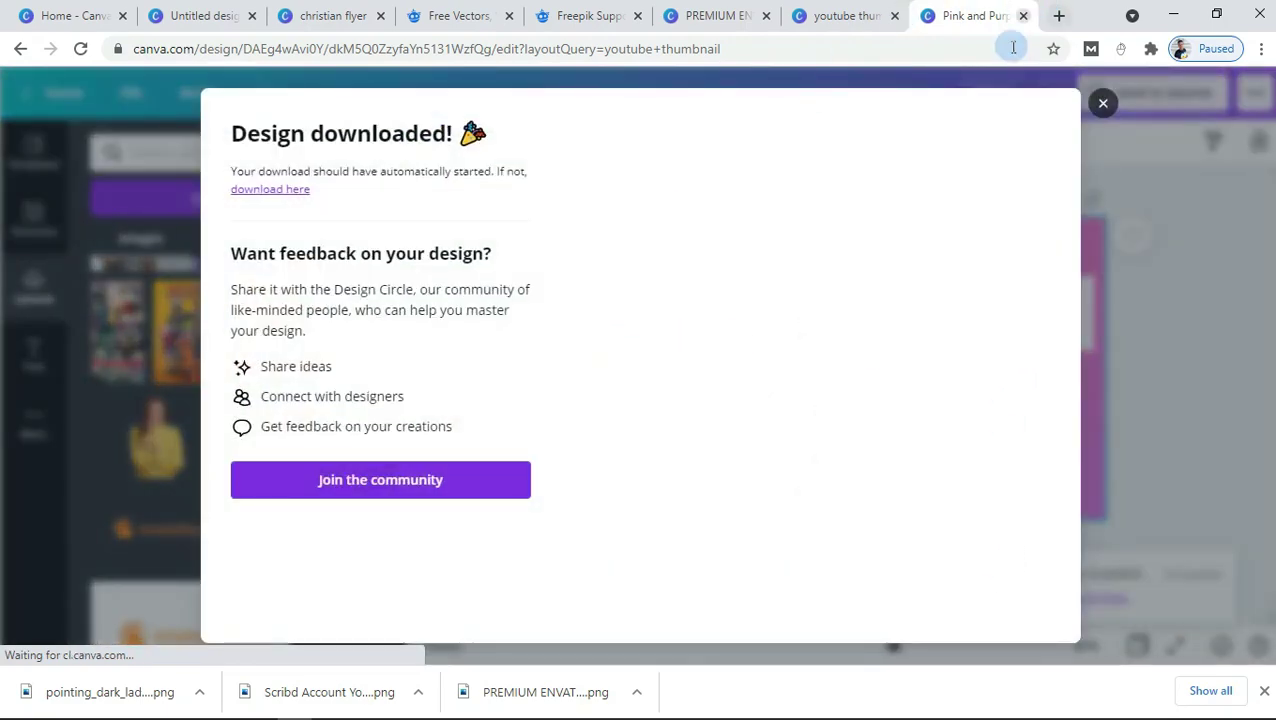
left_click(1102, 104)
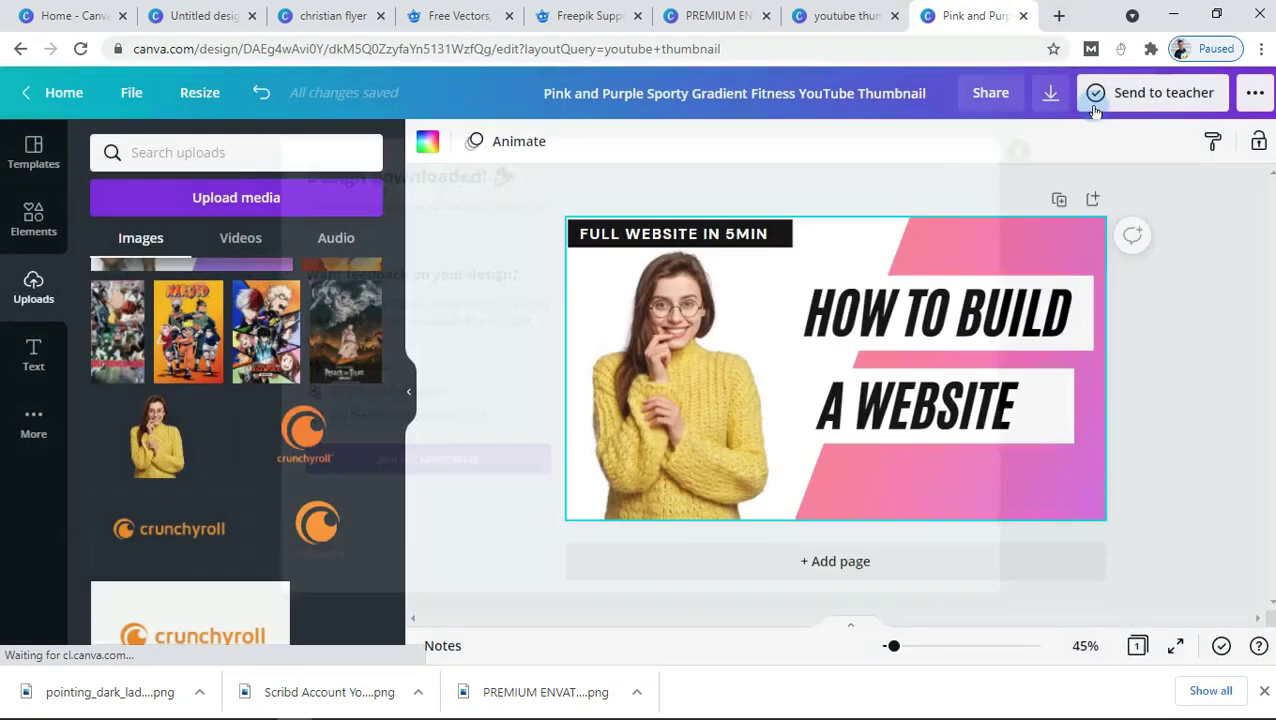